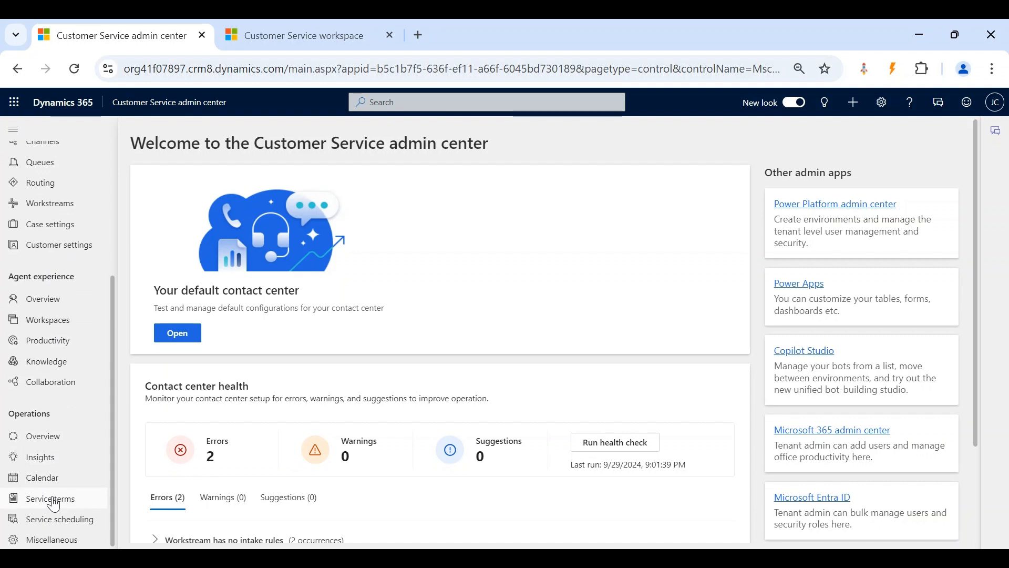
# Open the entitlements list from the service terms settings and start a new blank entitlement.
pyautogui.click(59, 504)
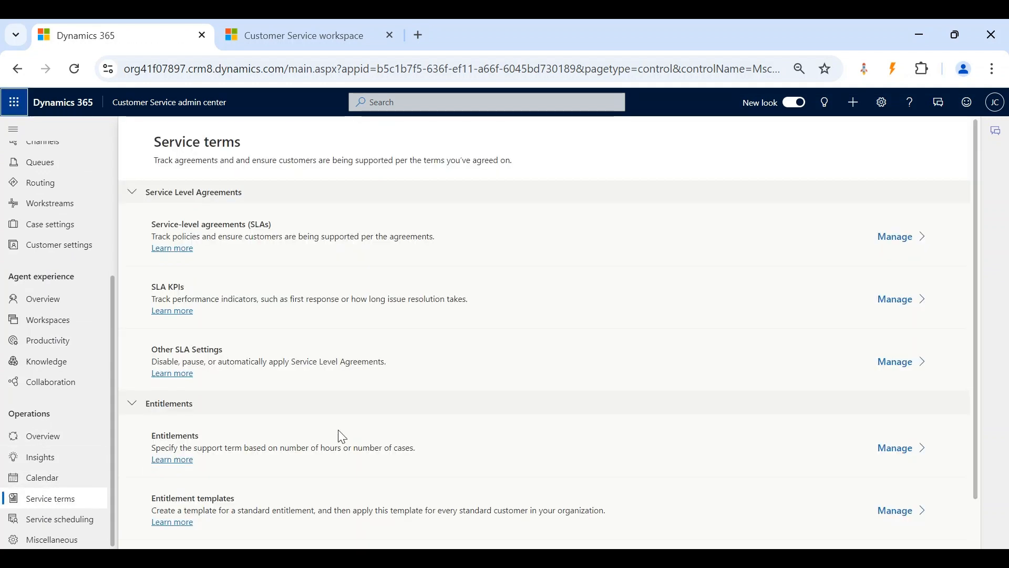
pyautogui.scroll(-1, 399, 444)
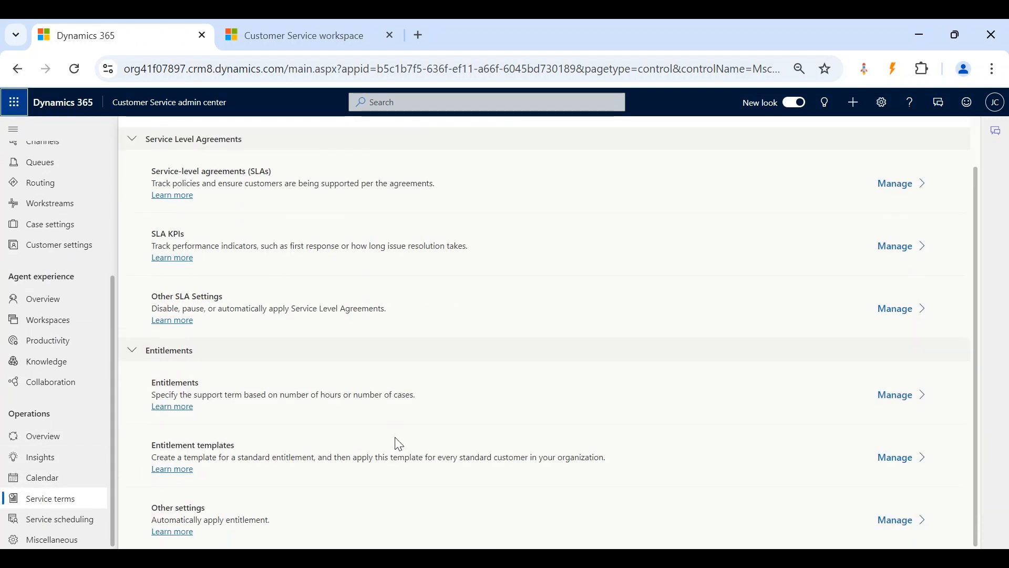
pyautogui.click(904, 399)
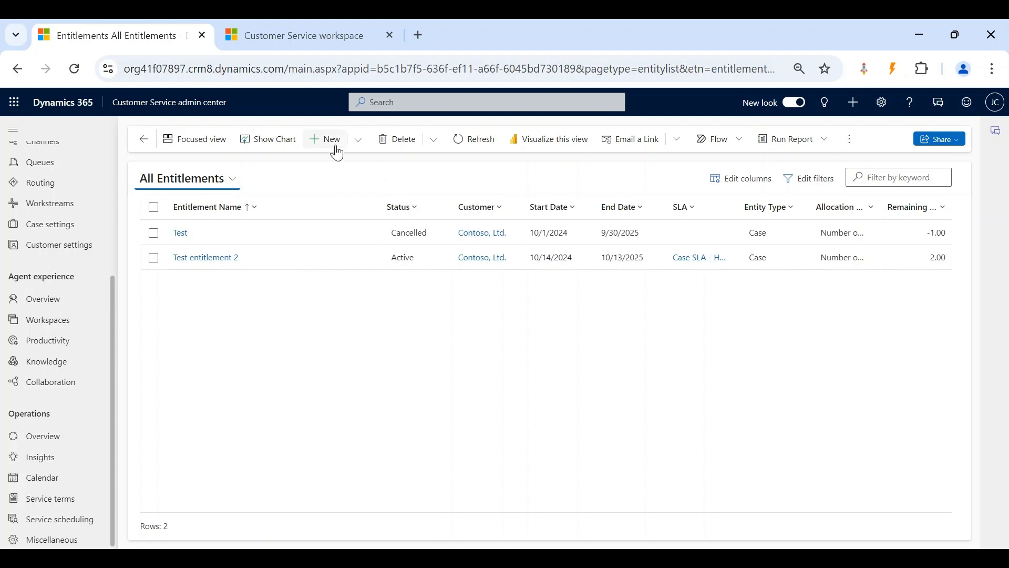
pyautogui.click(367, 148)
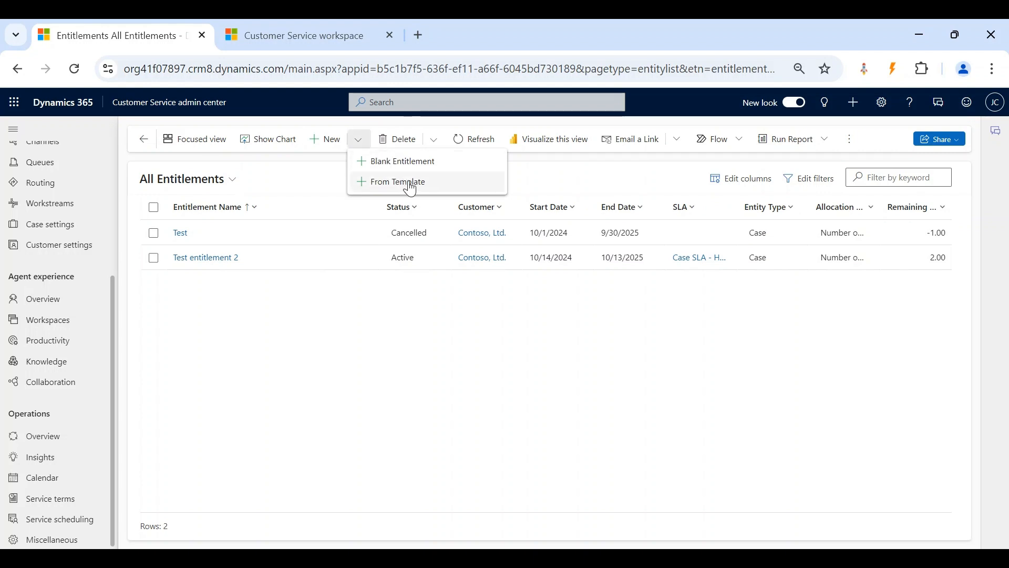
pyautogui.click(324, 140)
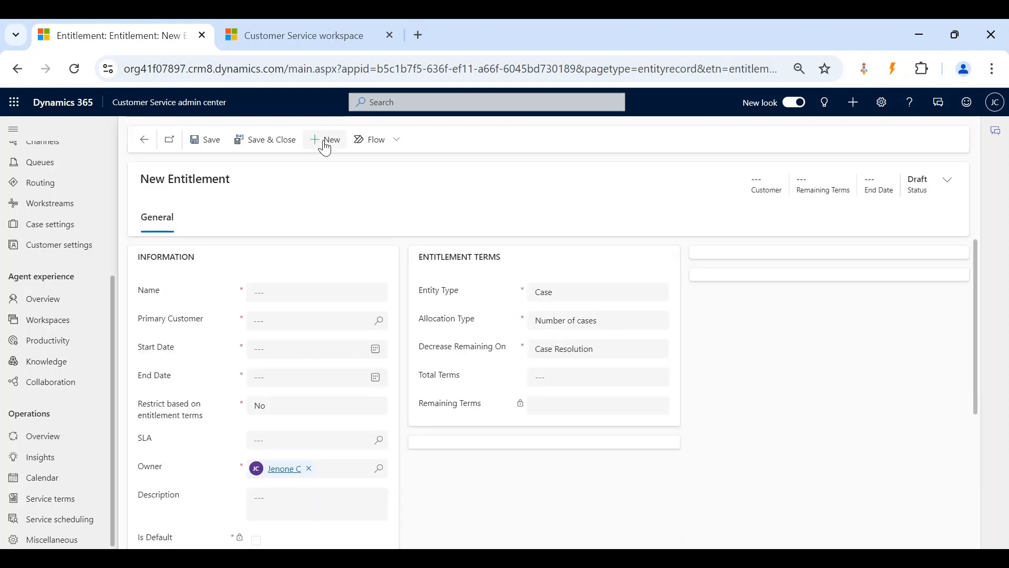
# Name the new entitlement "Entitlement 1" and choose Contoso, Ltd. as its primary customer.
pyautogui.click(271, 290)
pyautogui.write('Entit')
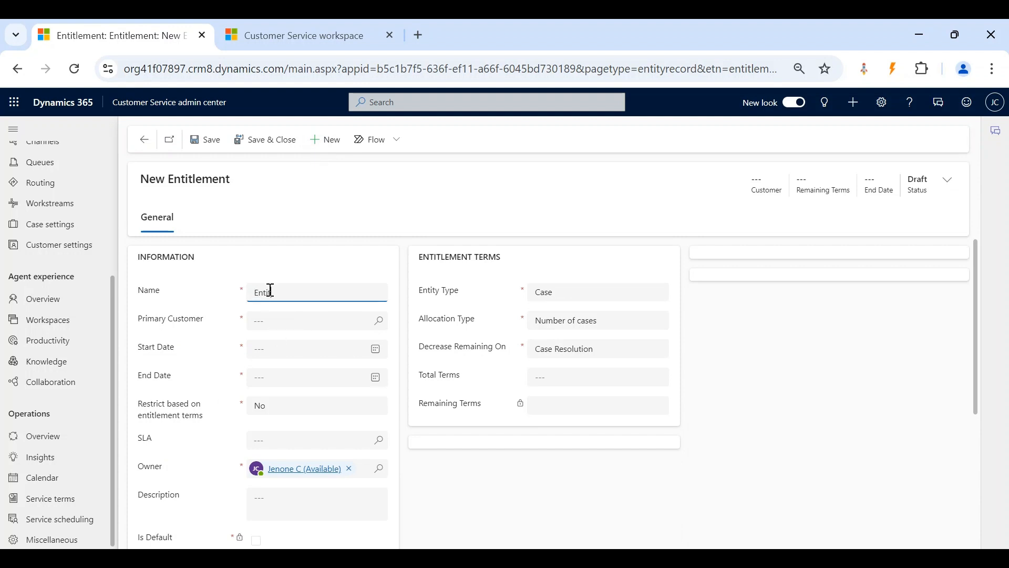
pyautogui.write('lement 1')
pyautogui.click(310, 320)
pyautogui.write('contoso ltd')
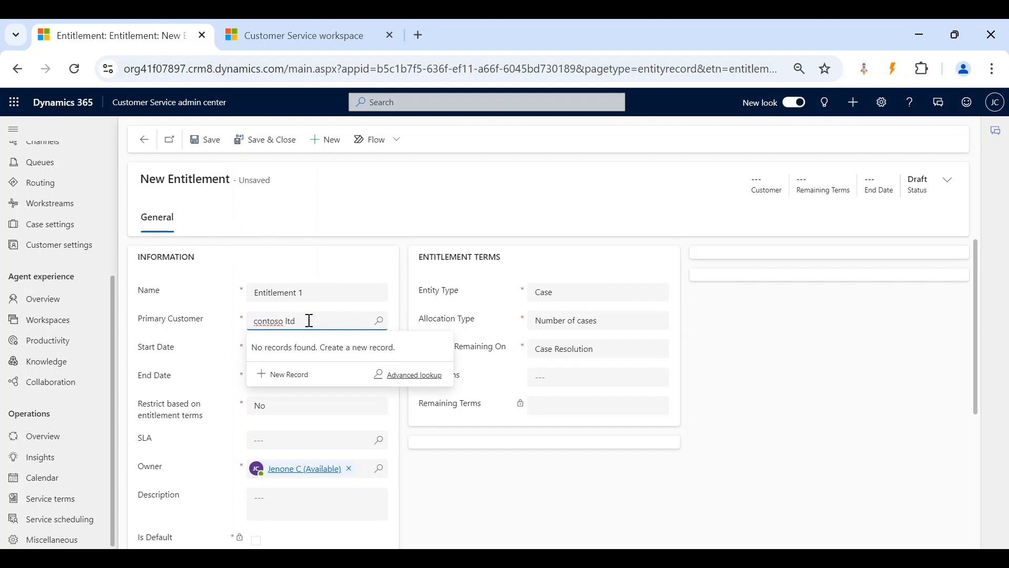
pyautogui.press('BackSpace')
pyautogui.press('BackSpace')
pyautogui.press('BackSpace')
pyautogui.press('BackSpace')
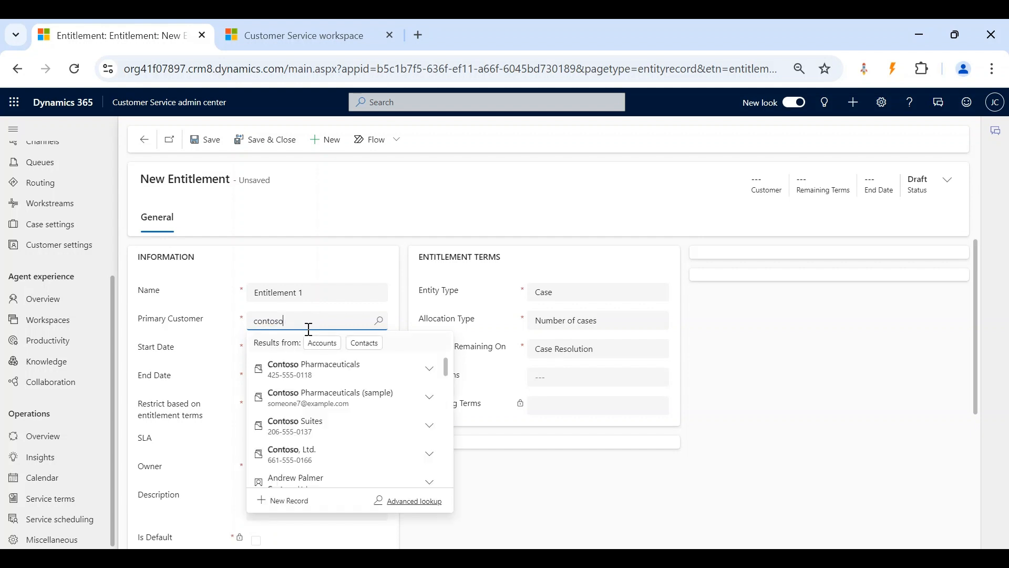
pyautogui.click(317, 451)
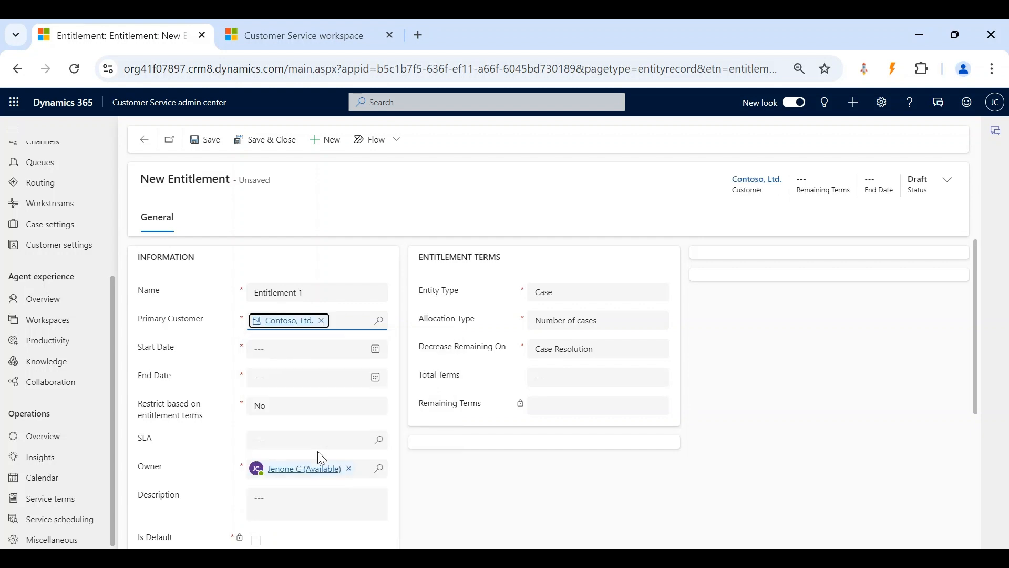
# Set the entitlement's start date to 10/1/2024 and its end date to 9/30/2025.
pyautogui.click(376, 350)
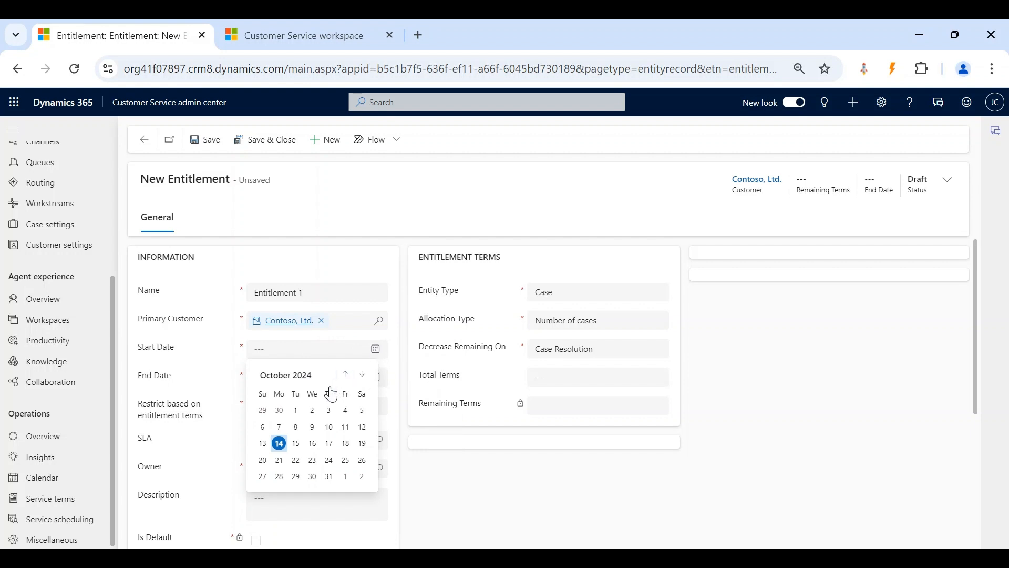
pyautogui.click(296, 411)
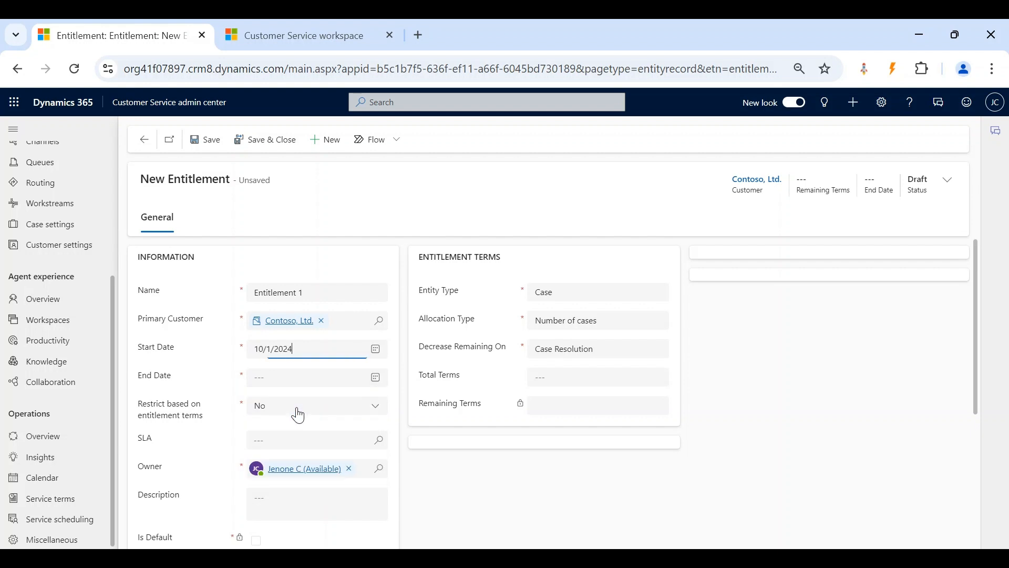
pyautogui.click(377, 381)
pyautogui.click(295, 412)
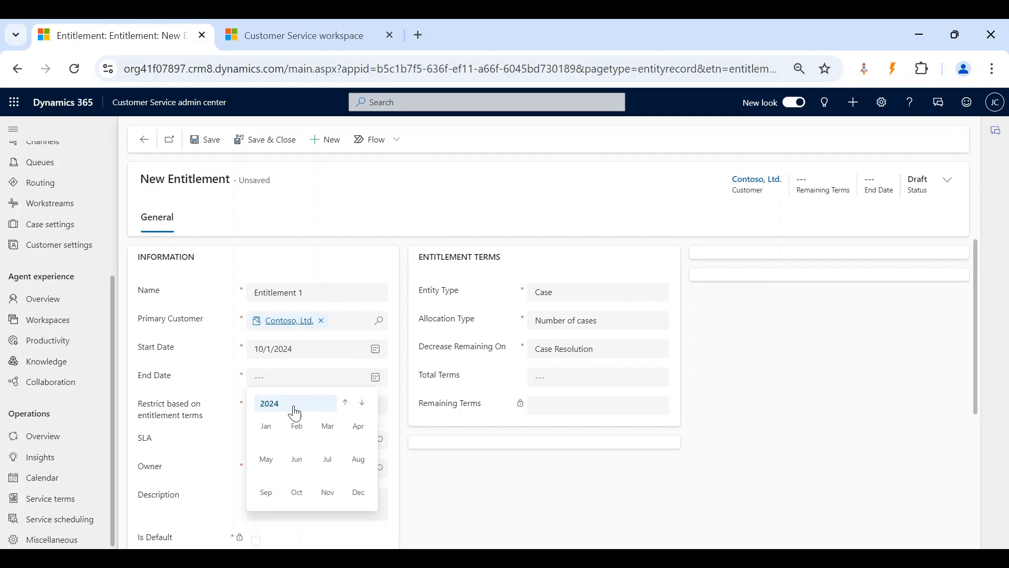
pyautogui.click(362, 403)
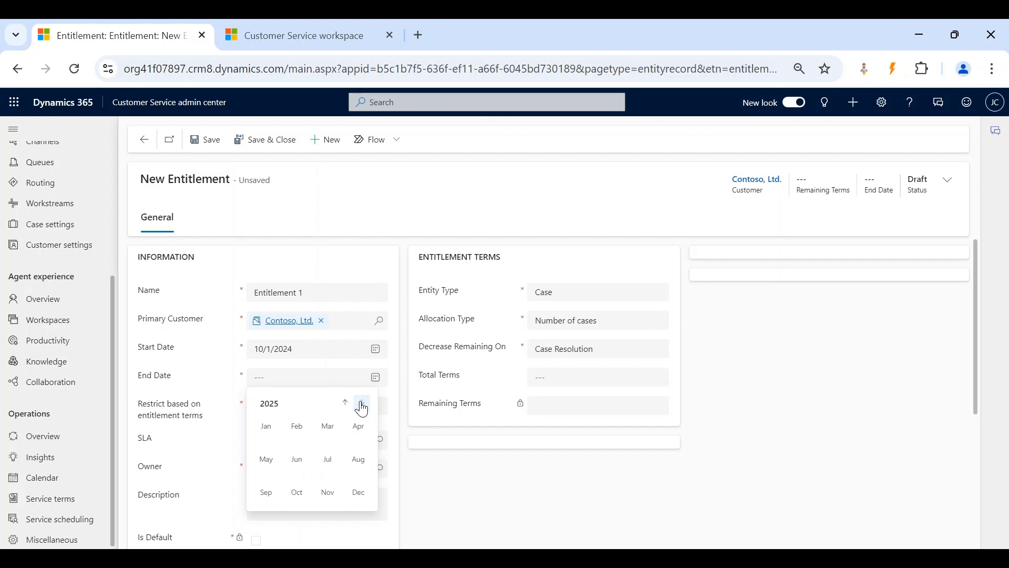
pyautogui.click(265, 492)
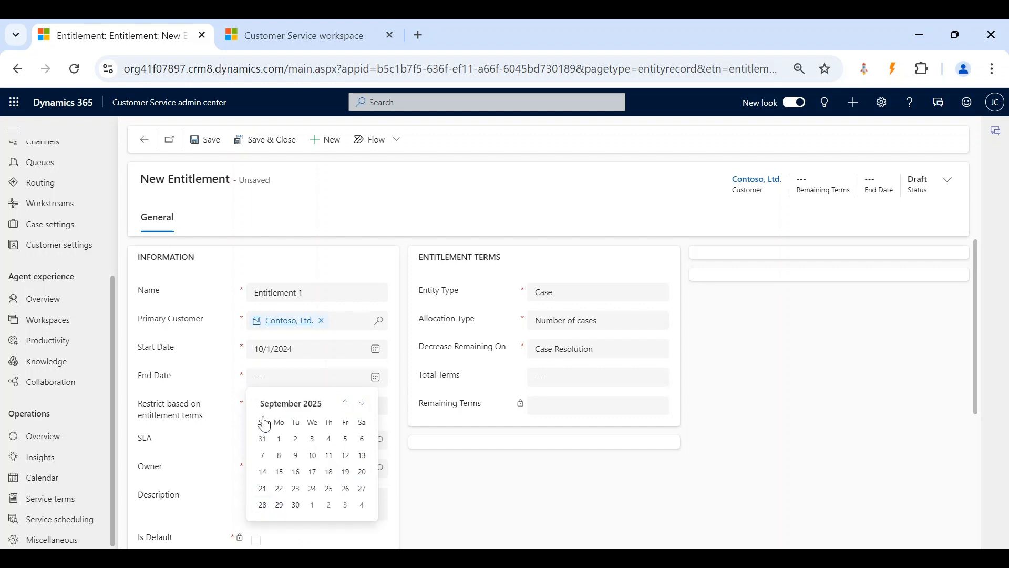
pyautogui.click(296, 505)
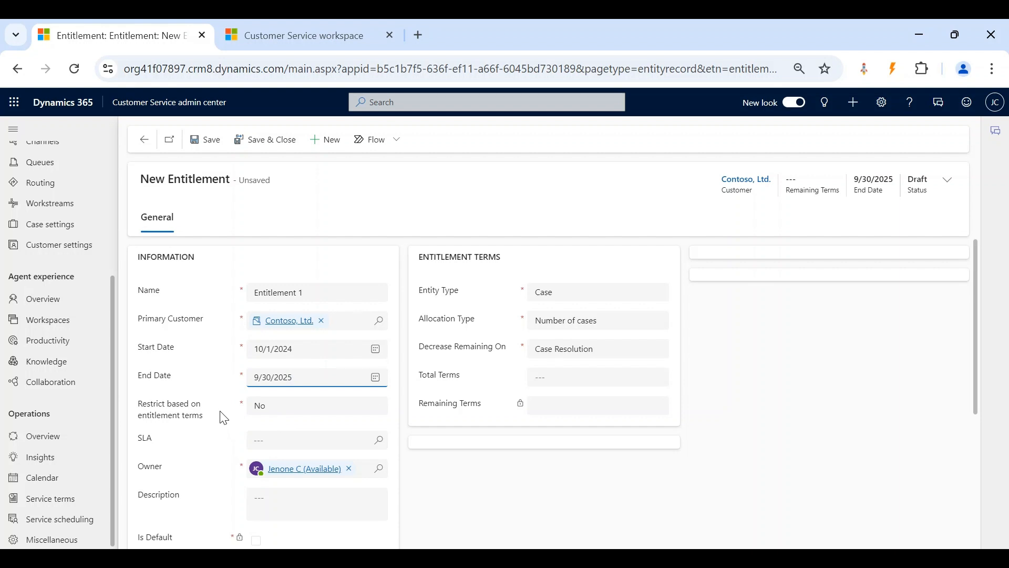
pyautogui.click(266, 406)
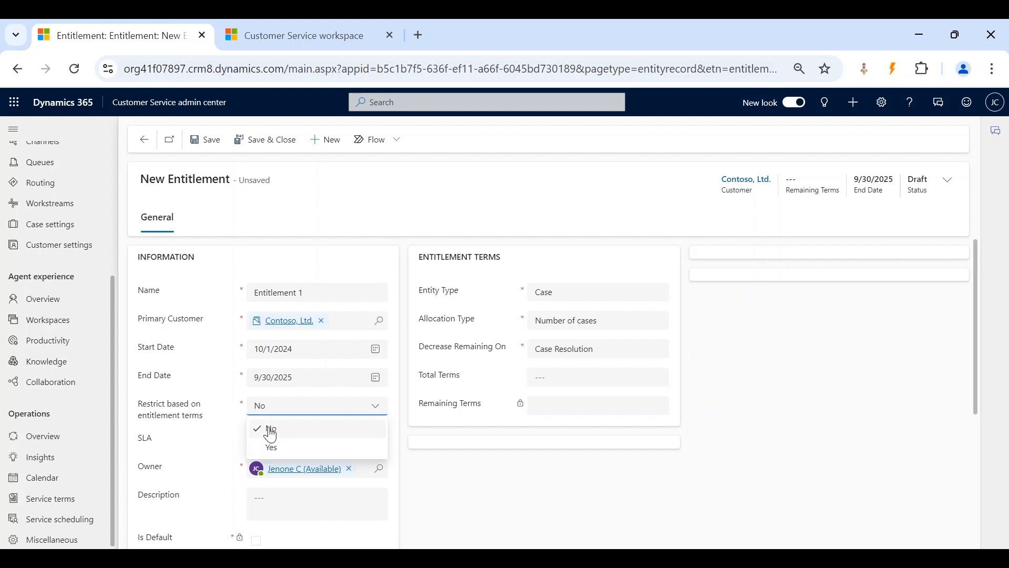
pyautogui.click(226, 409)
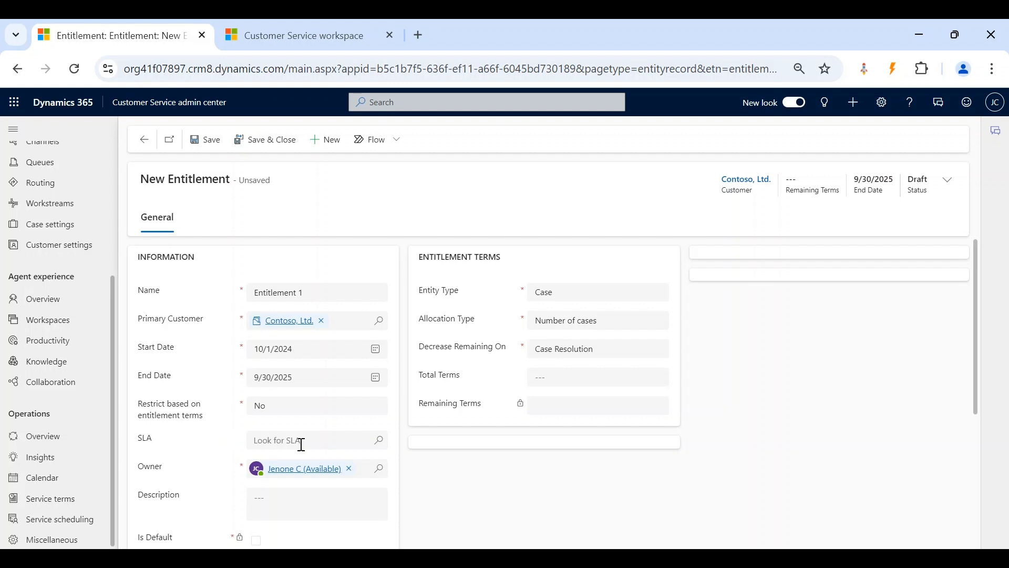
pyautogui.scroll(-2, 301, 444)
pyautogui.scroll(2, 301, 444)
# Select Case as the entitlement's entity type and view the available allocation types.
pyautogui.click(595, 307)
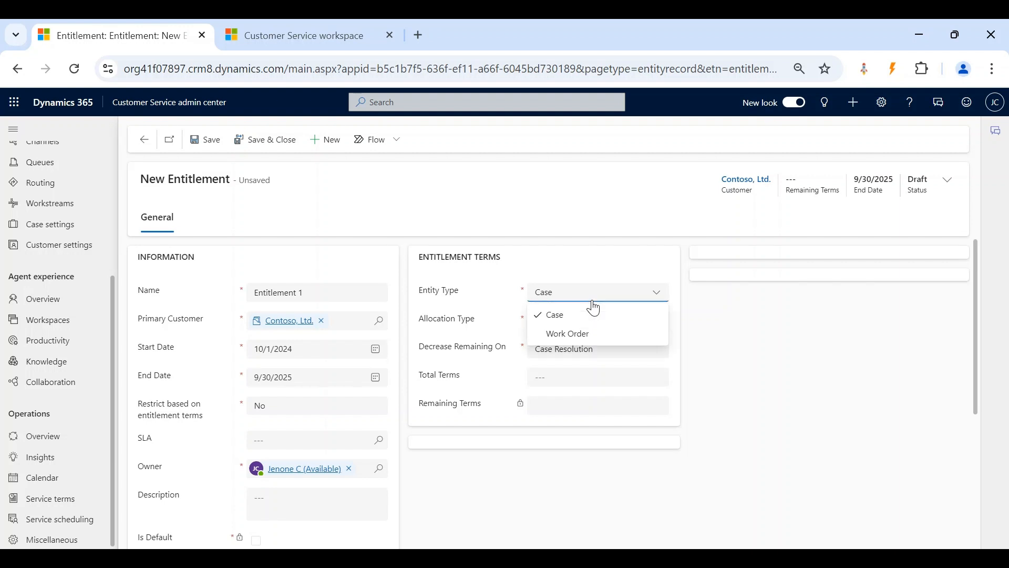
pyautogui.click(585, 315)
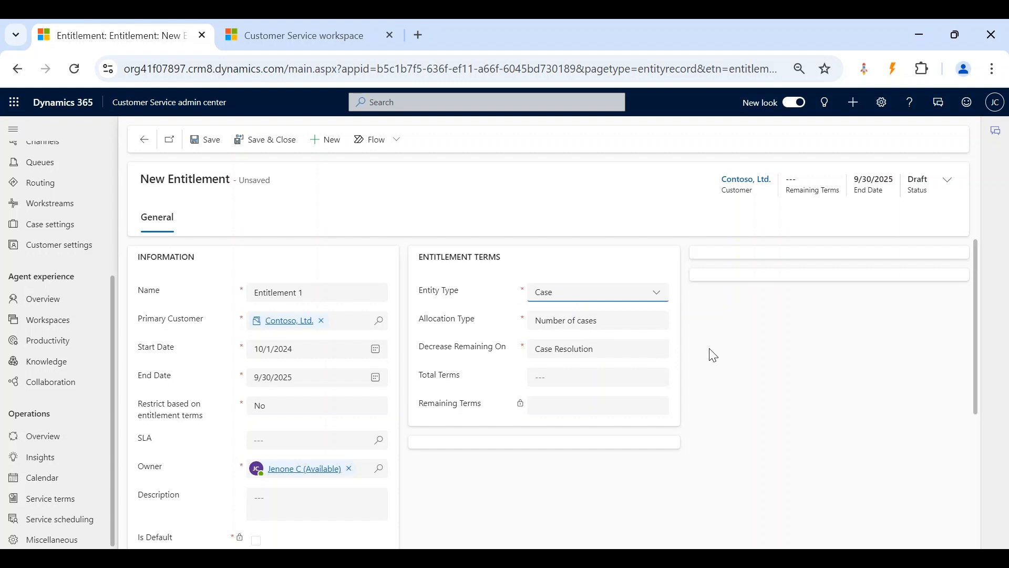
pyautogui.click(638, 326)
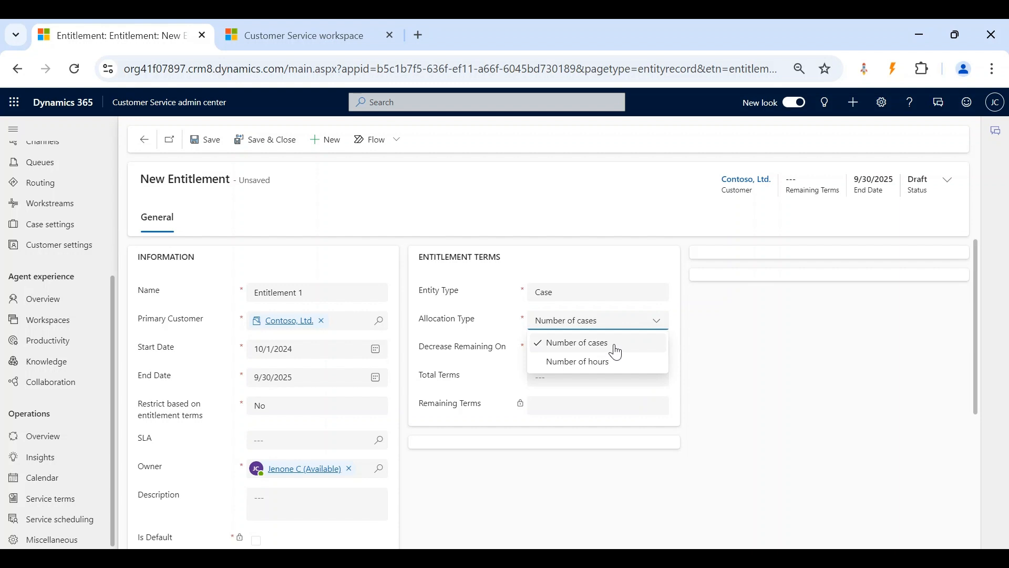
pyautogui.click(713, 338)
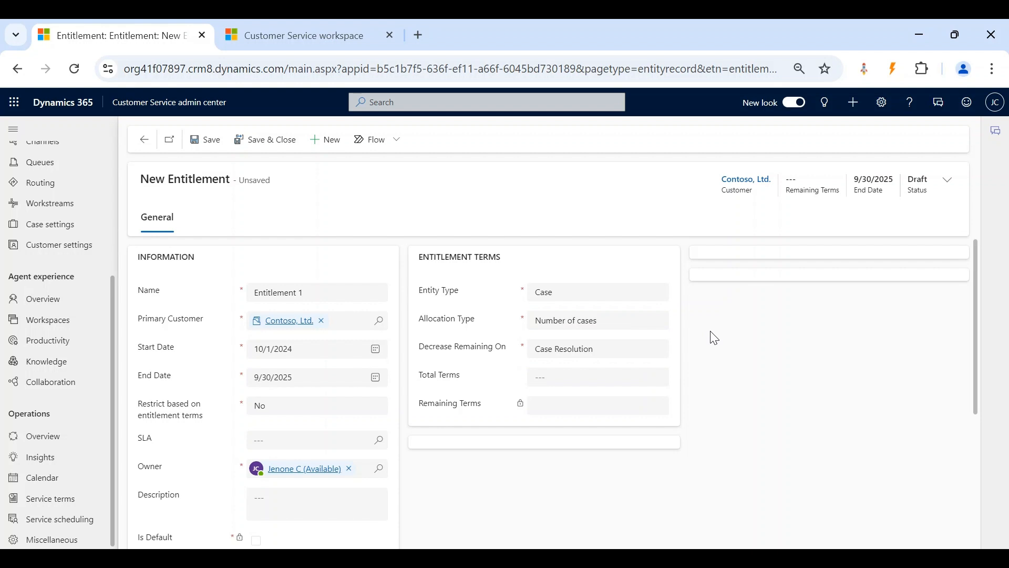
# Try Number of hours as the allocation type and switch back to Number of cases.
pyautogui.click(647, 331)
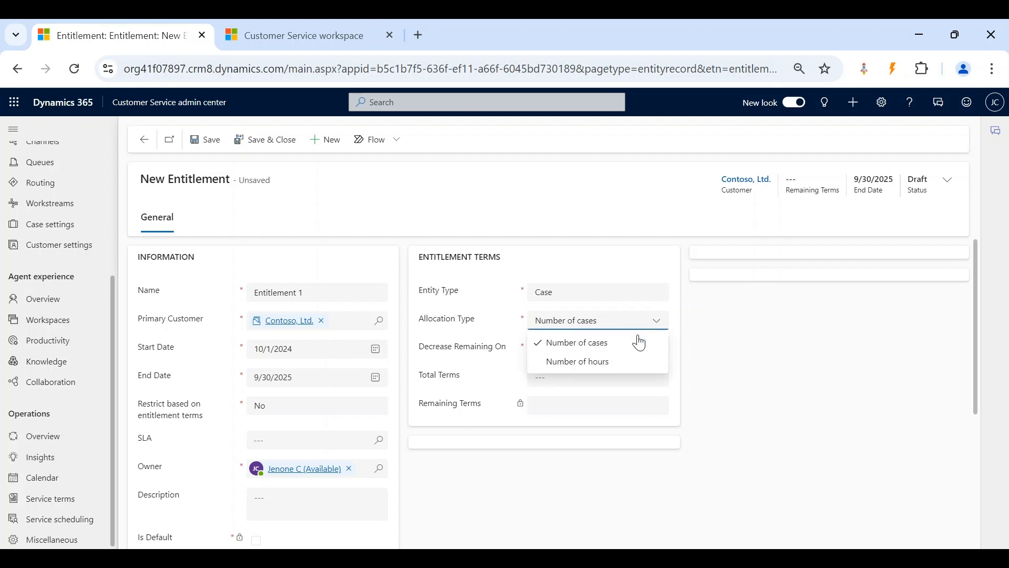
pyautogui.click(607, 361)
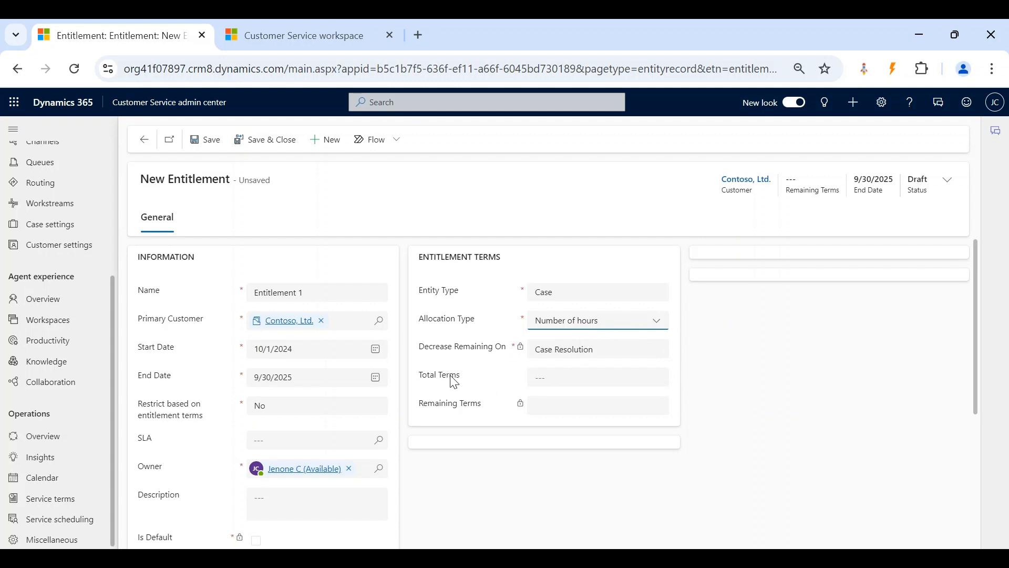
pyautogui.click(632, 326)
pyautogui.click(614, 352)
# Set Decrease Remaining On to Case Creation and Total Terms to 2, and save the entitlement.
pyautogui.click(560, 354)
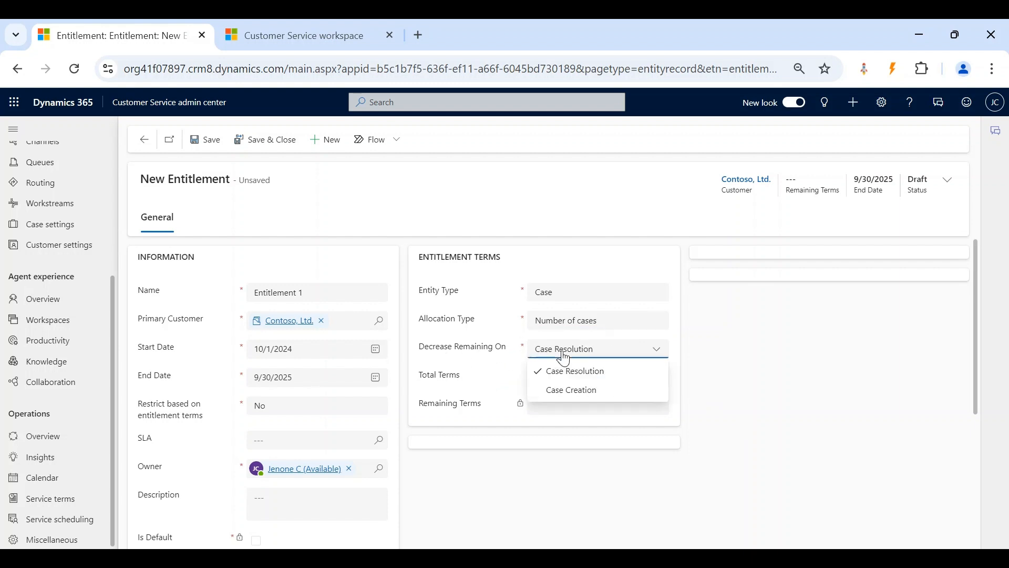
pyautogui.click(560, 390)
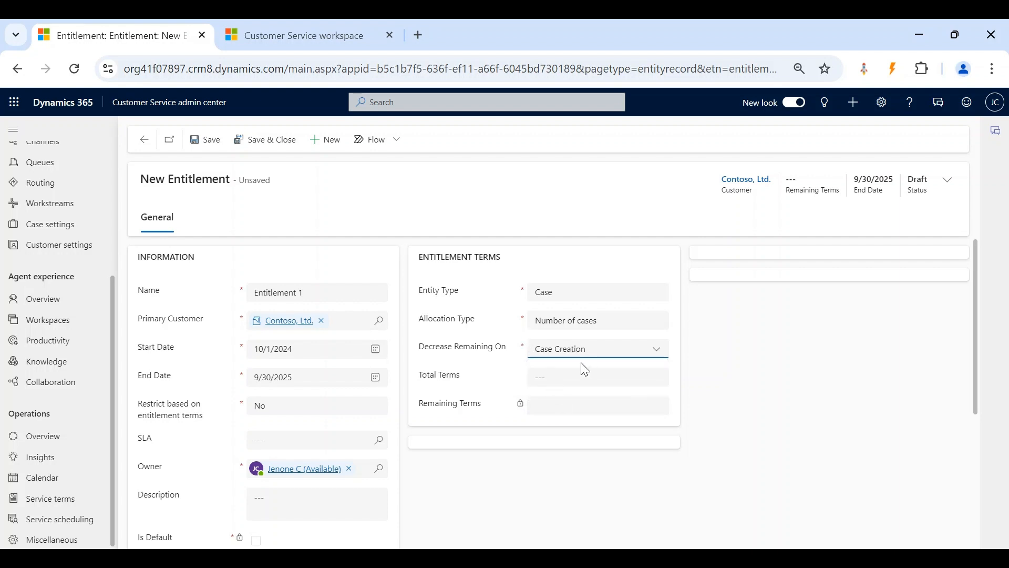
pyautogui.click(555, 378)
pyautogui.write('2')
pyautogui.click(206, 140)
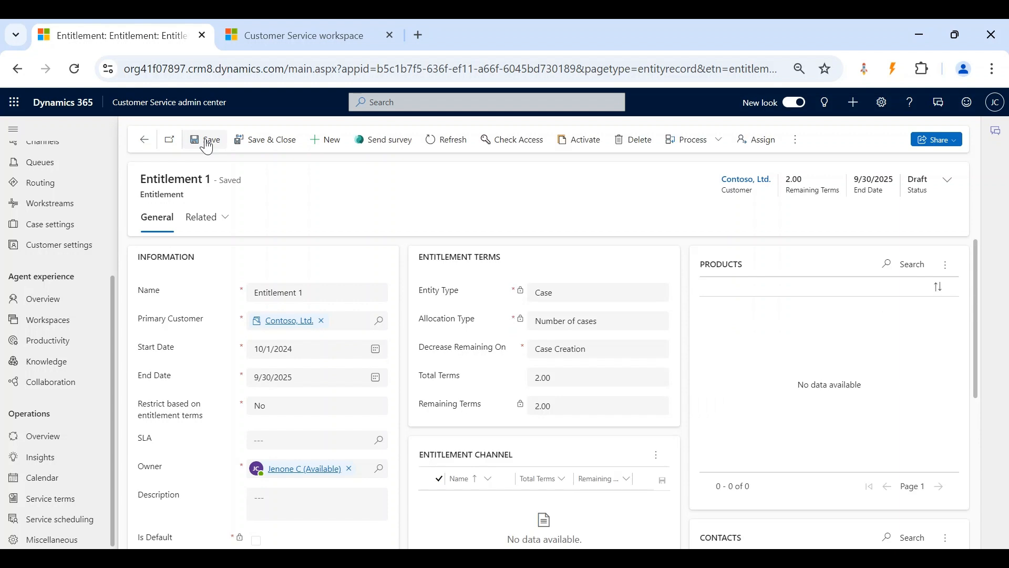
# Add a Phone entitlement channel with total terms of 1 to the entitlement, saving and closing the channel record.
pyautogui.scroll(-1, 520, 334)
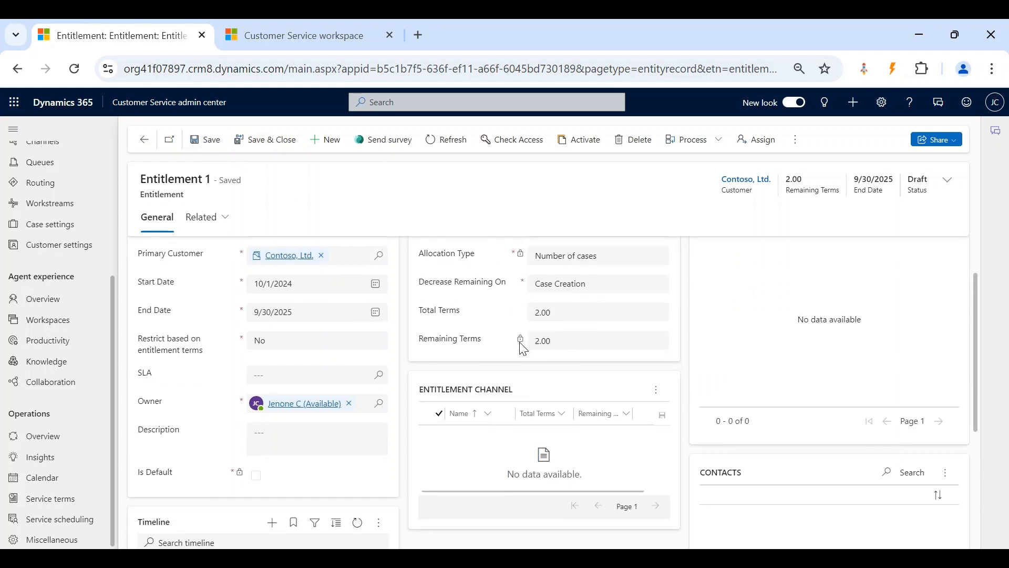
pyautogui.scroll(1, 527, 390)
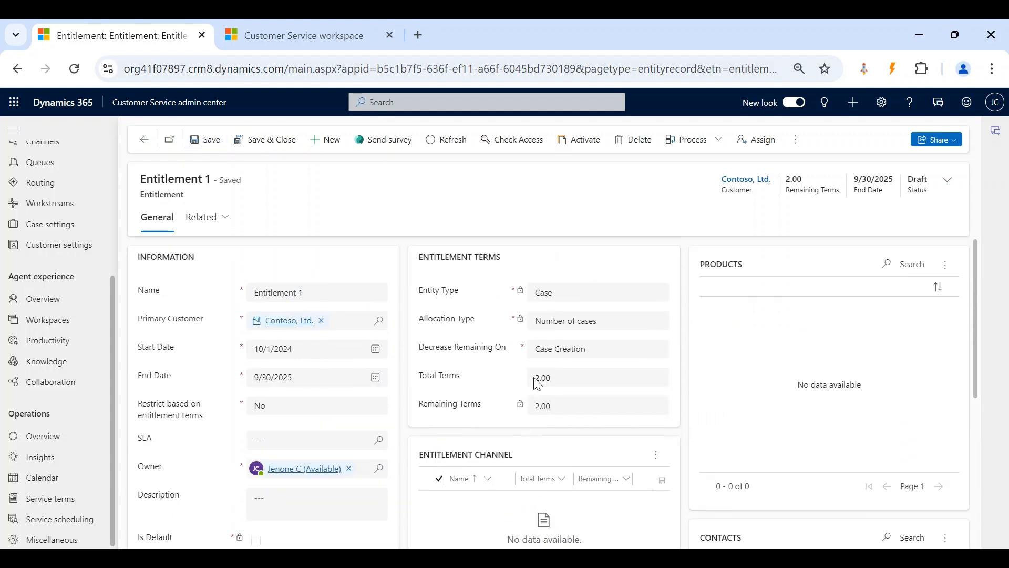
pyautogui.scroll(-1, 706, 286)
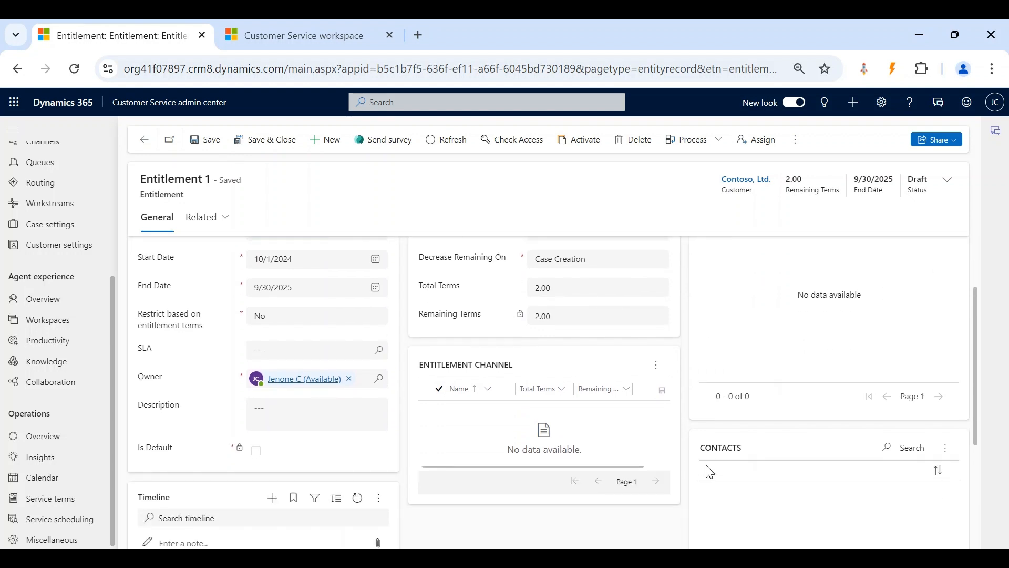
pyautogui.scroll(1, 586, 359)
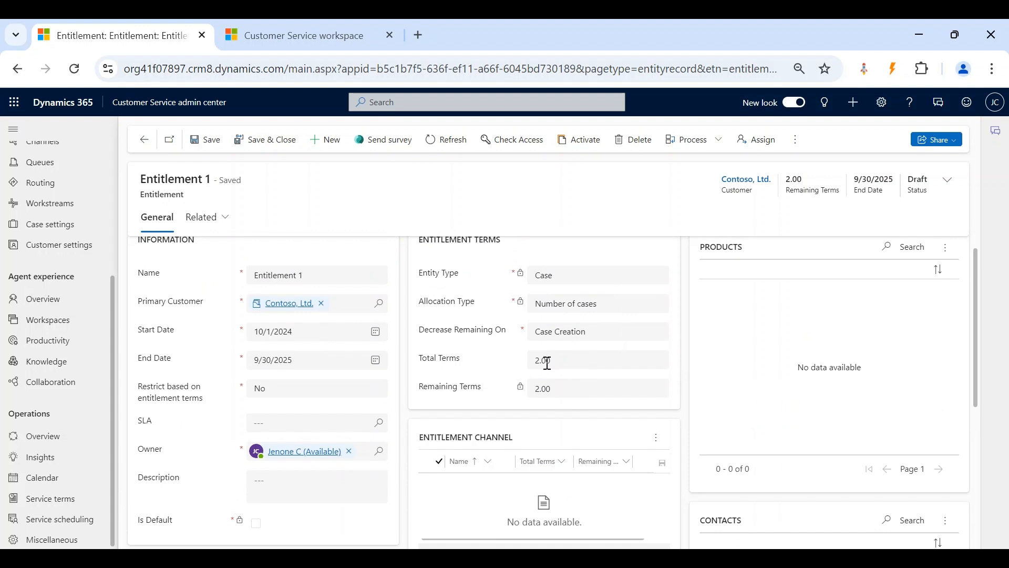
pyautogui.click(655, 438)
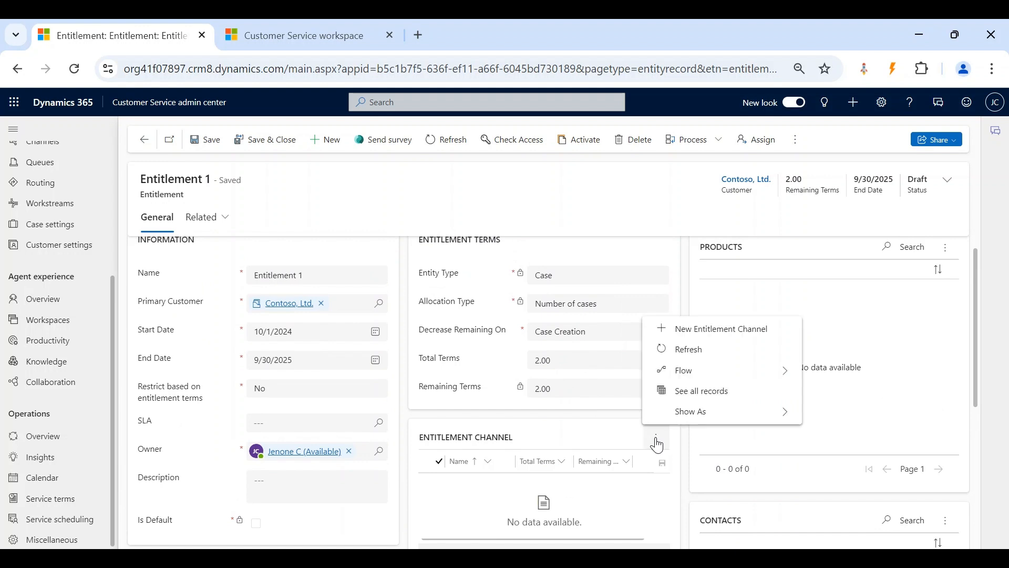
pyautogui.click(692, 329)
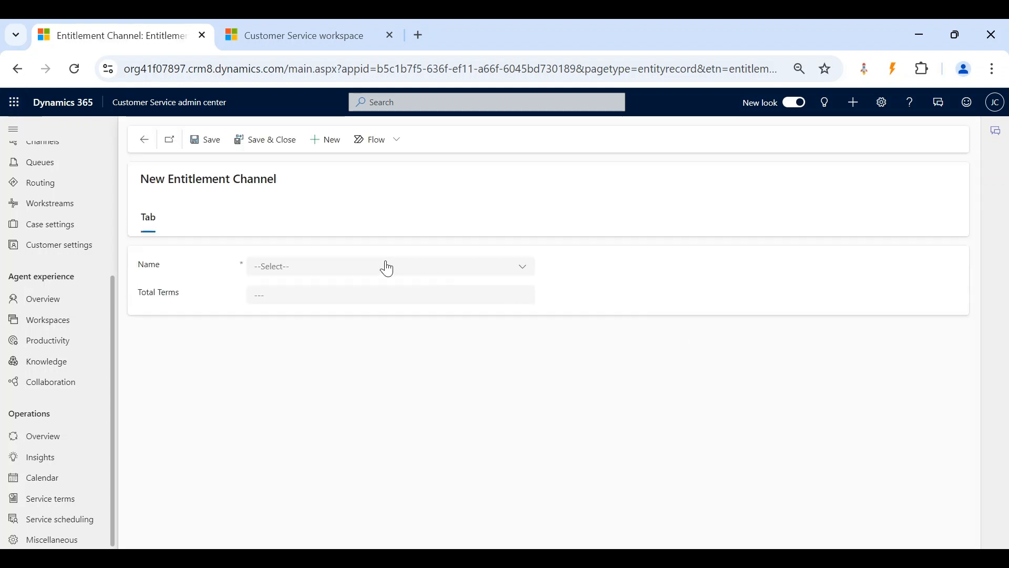
pyautogui.click(347, 266)
pyautogui.click(298, 315)
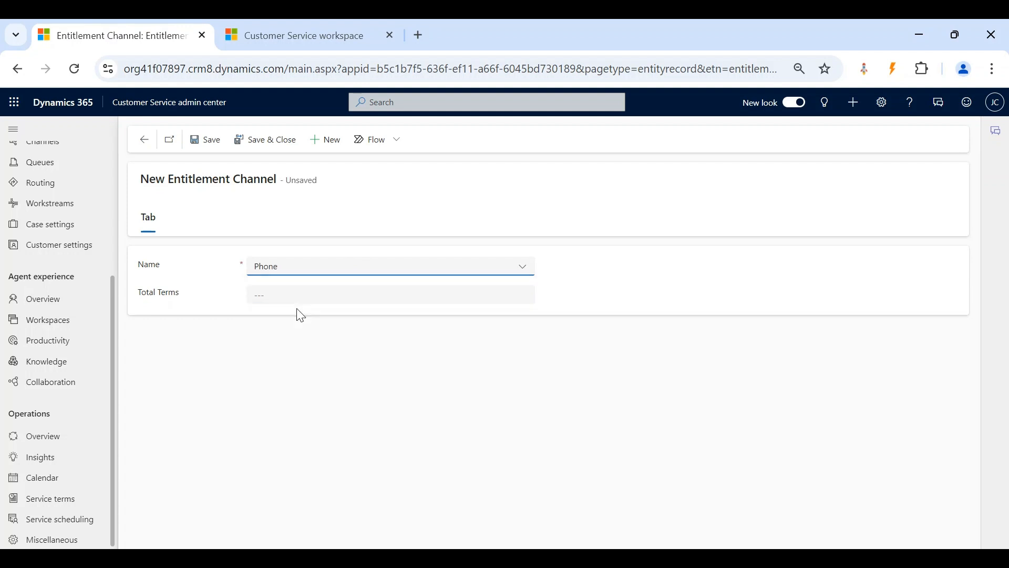
pyautogui.click(269, 295)
pyautogui.write('1')
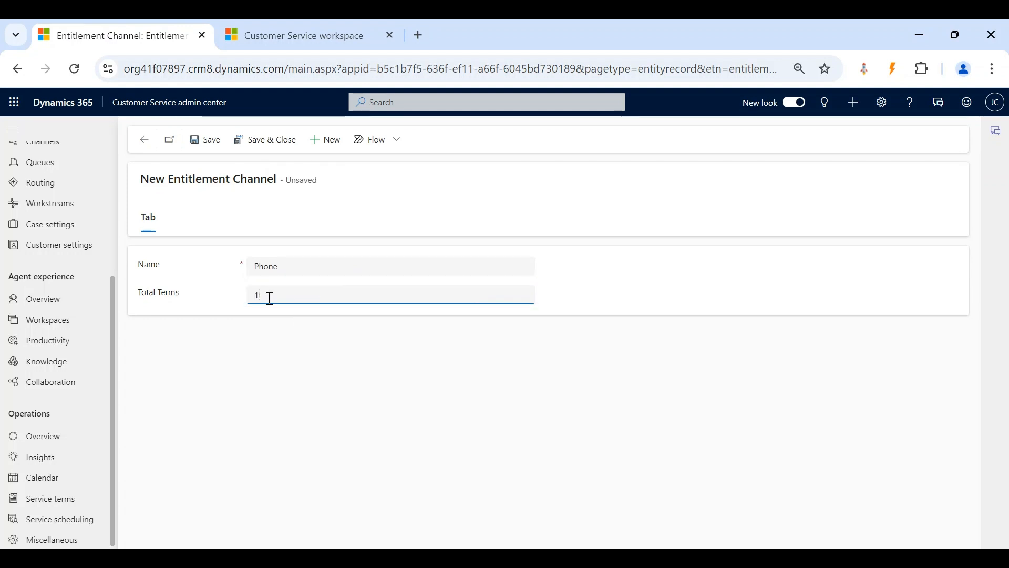
pyautogui.click(273, 141)
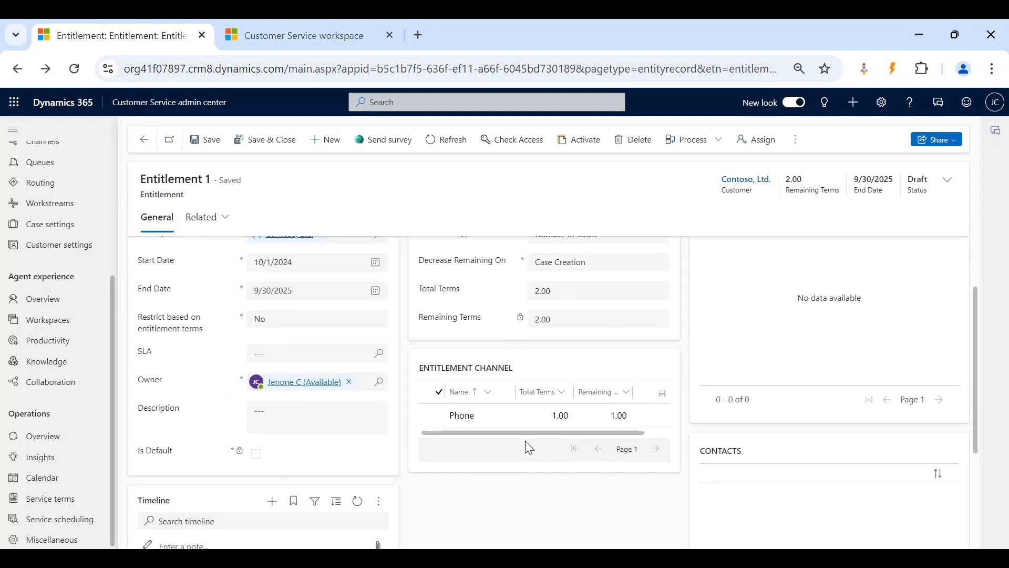
# Add an Email entitlement channel with total terms of 1 to the entitlement, saving and closing the channel record.
pyautogui.click(660, 373)
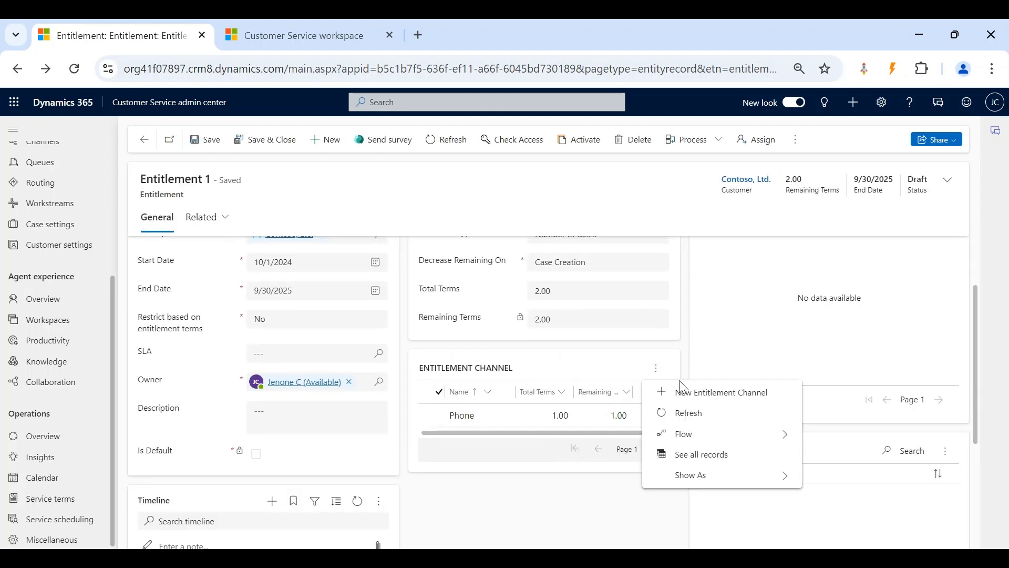
pyautogui.click(681, 393)
pyautogui.click(279, 271)
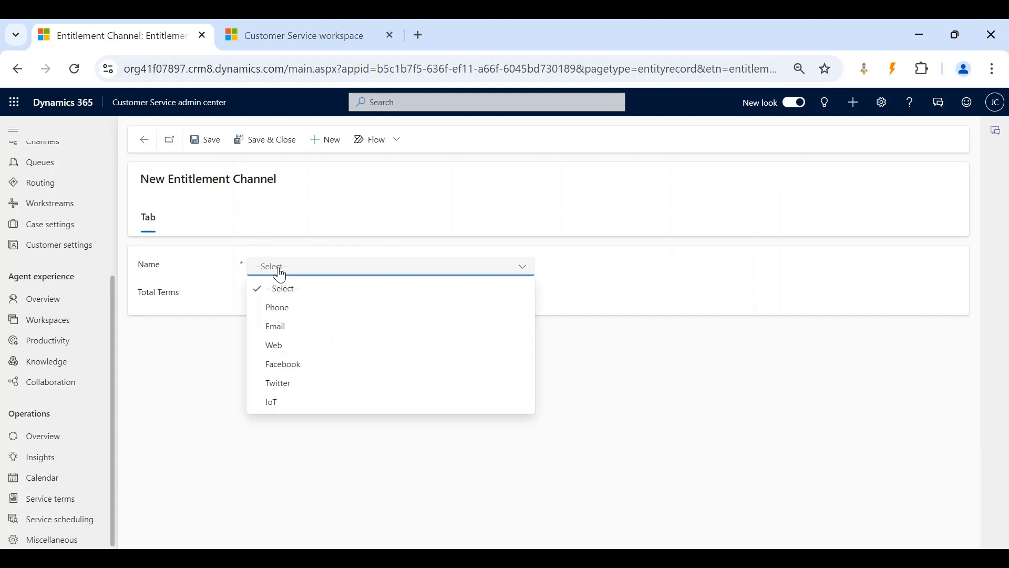
pyautogui.click(281, 323)
pyautogui.click(268, 298)
pyautogui.write('1')
pyautogui.click(272, 143)
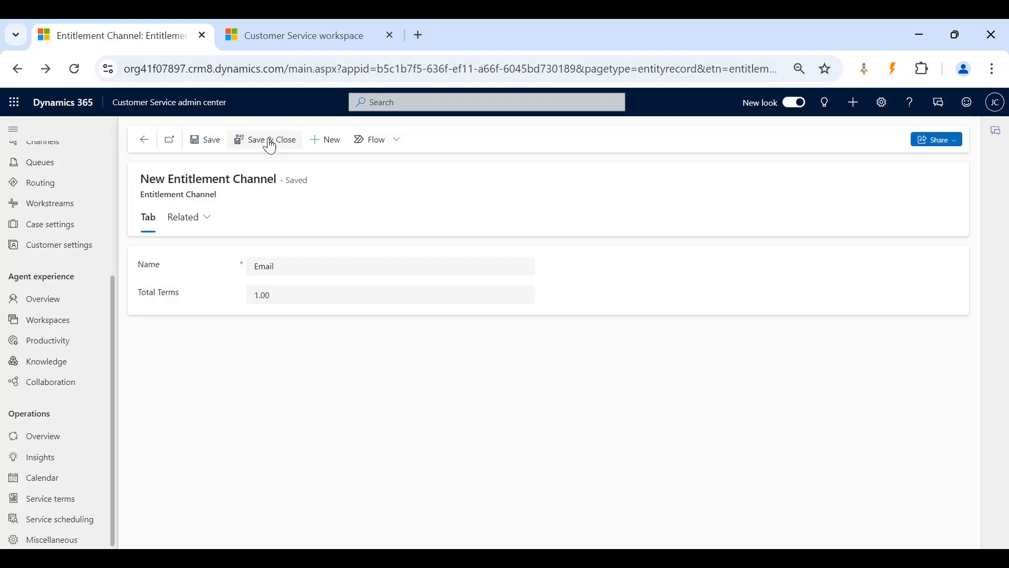
# Review the entitlement's terms, channels, products and contacts sections before activation.
pyautogui.scroll(-1, 520, 414)
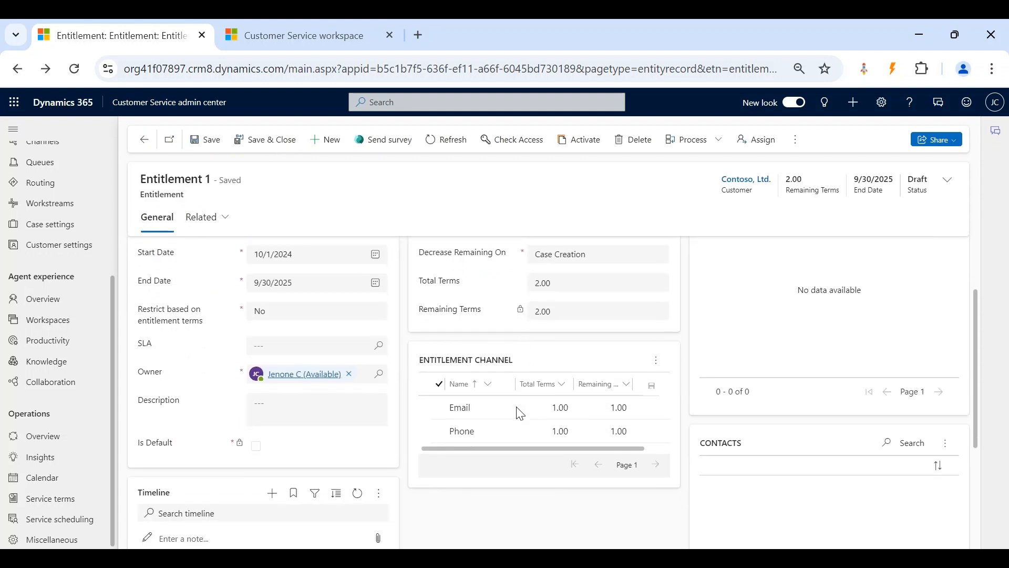
pyautogui.scroll(1, 565, 284)
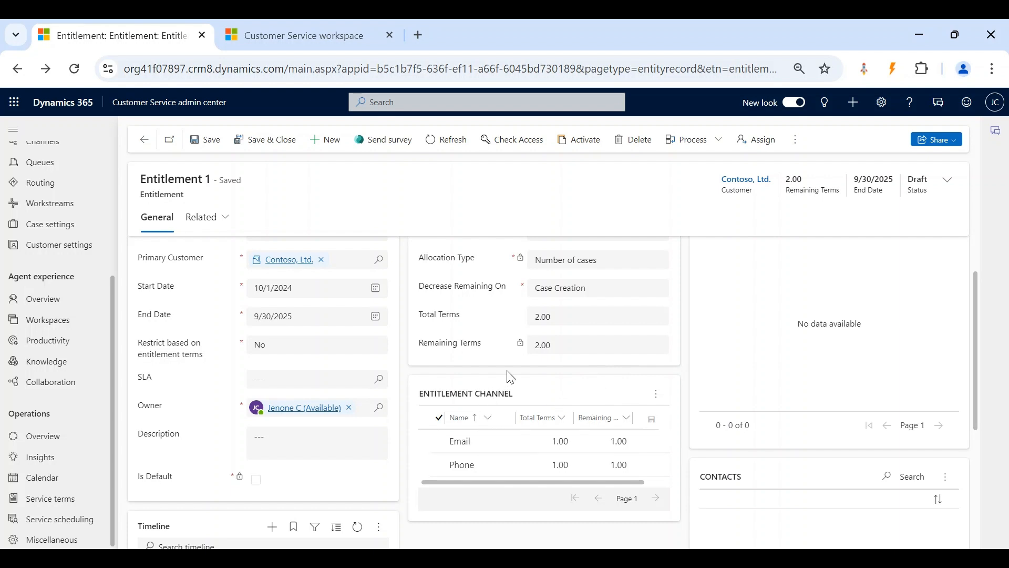
pyautogui.scroll(1, 510, 376)
pyautogui.scroll(-2, 510, 377)
pyautogui.scroll(2, 630, 360)
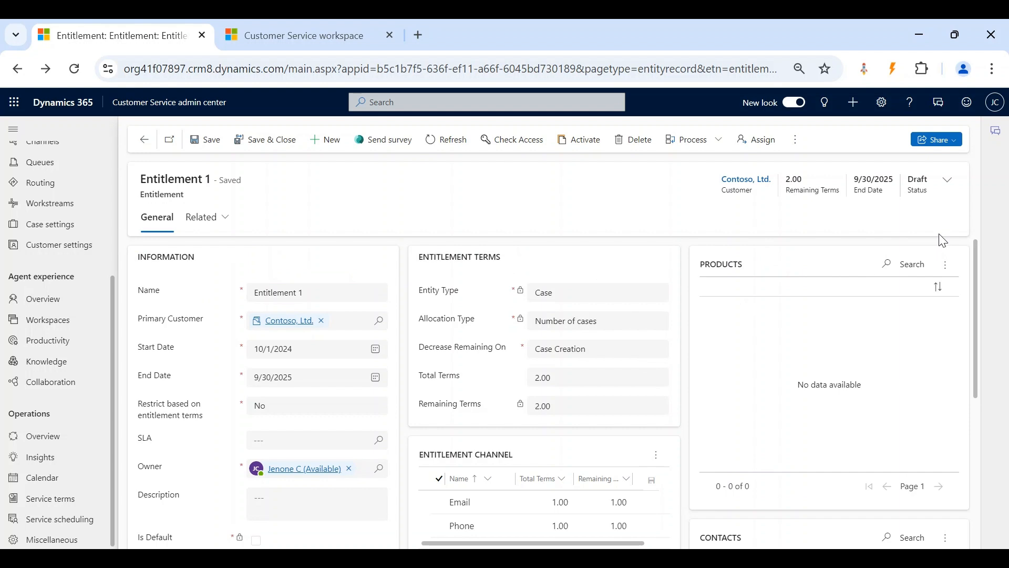
pyautogui.scroll(-5, 898, 352)
pyautogui.scroll(1, 766, 261)
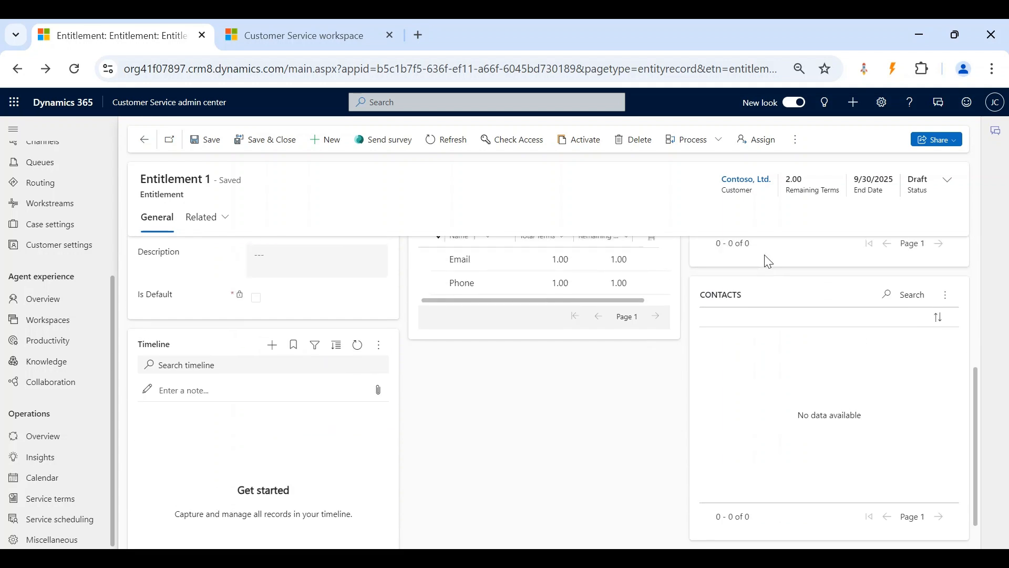
pyautogui.scroll(5, 622, 368)
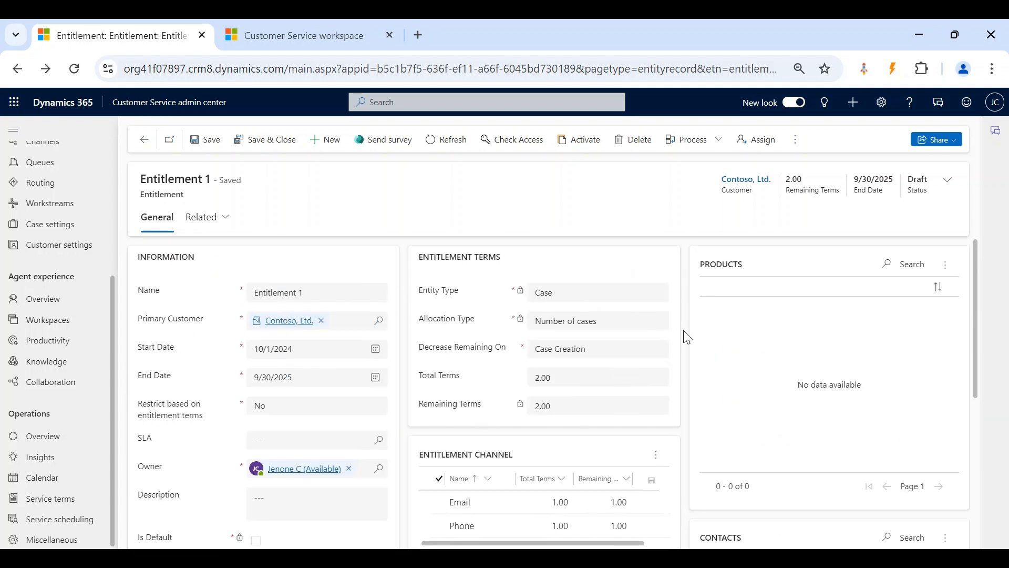
pyautogui.scroll(-3, 685, 341)
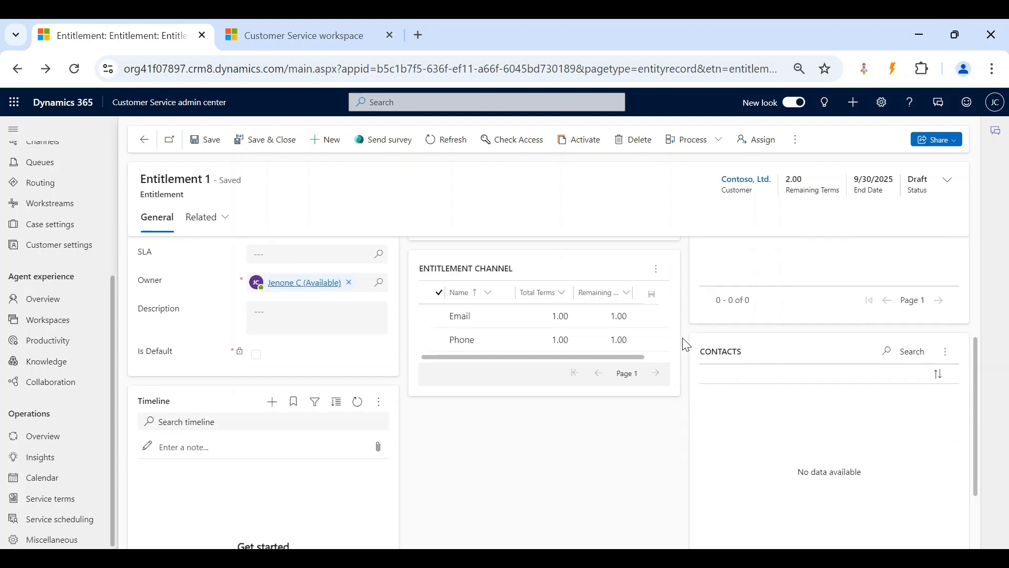
pyautogui.scroll(3, 657, 439)
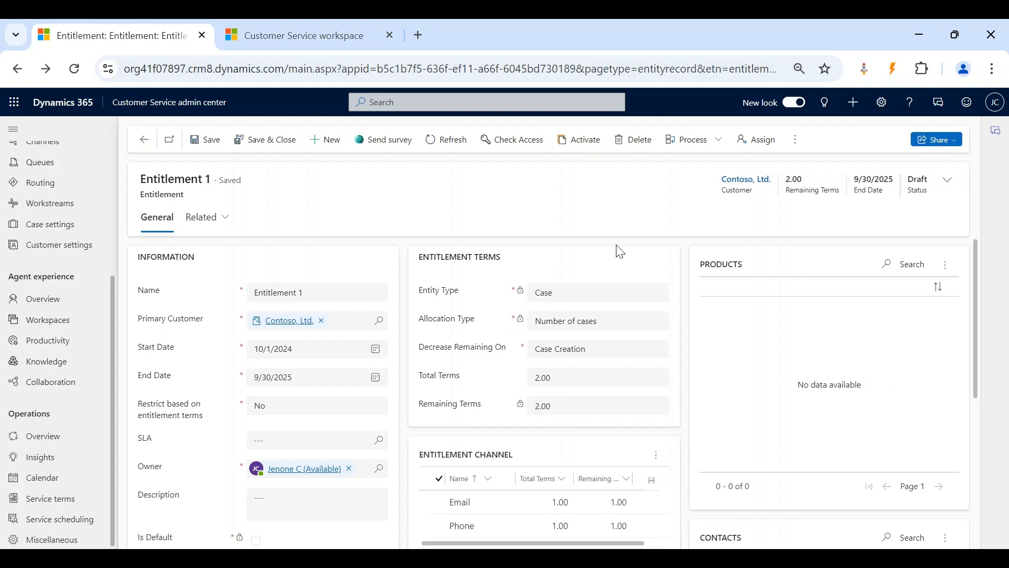
pyautogui.scroll(-3, 620, 252)
pyautogui.scroll(3, 933, 467)
pyautogui.scroll(-3, 724, 267)
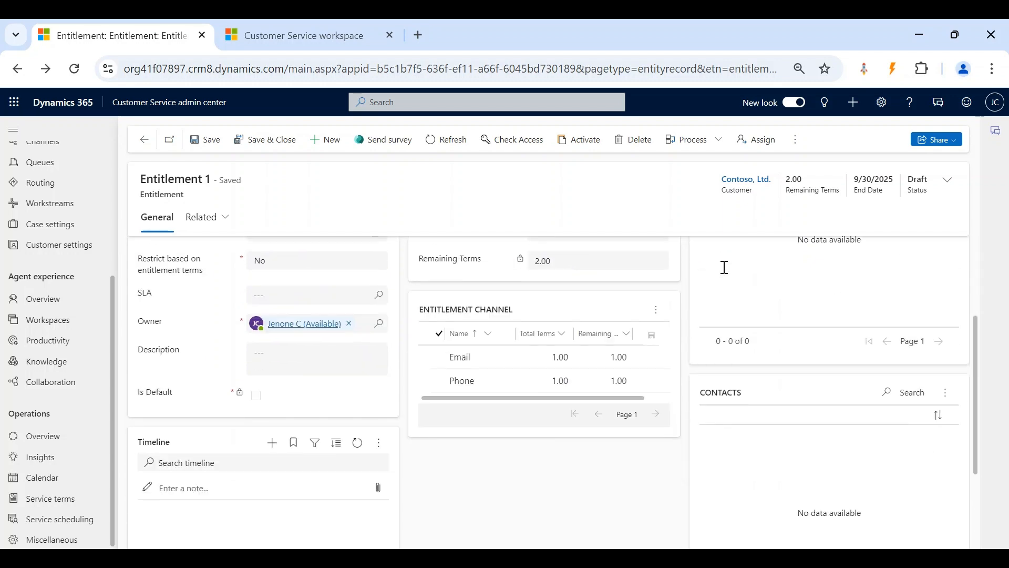
pyautogui.scroll(3, 761, 455)
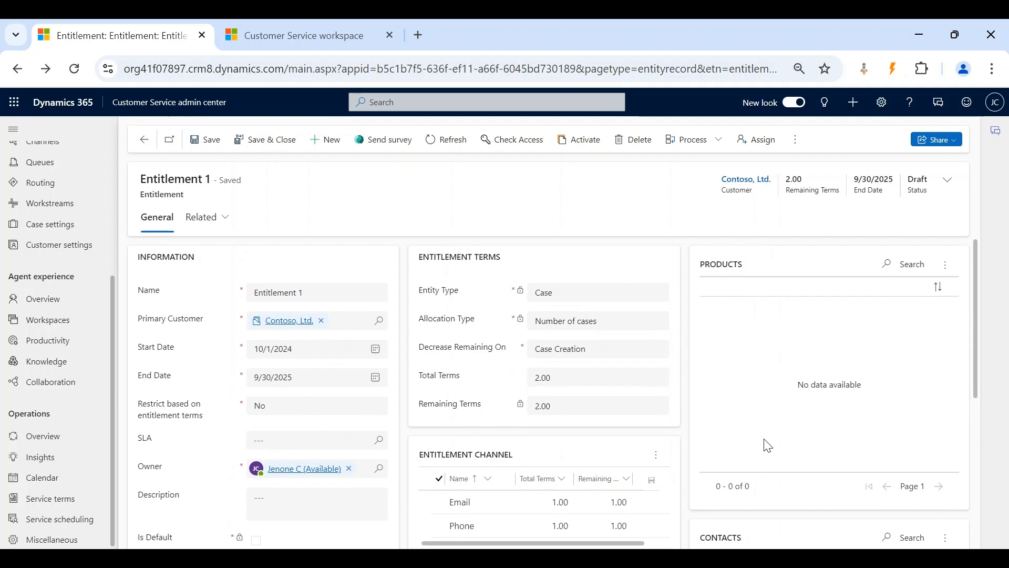
pyautogui.scroll(-3, 581, 339)
pyautogui.scroll(3, 581, 339)
pyautogui.scroll(-2, 442, 410)
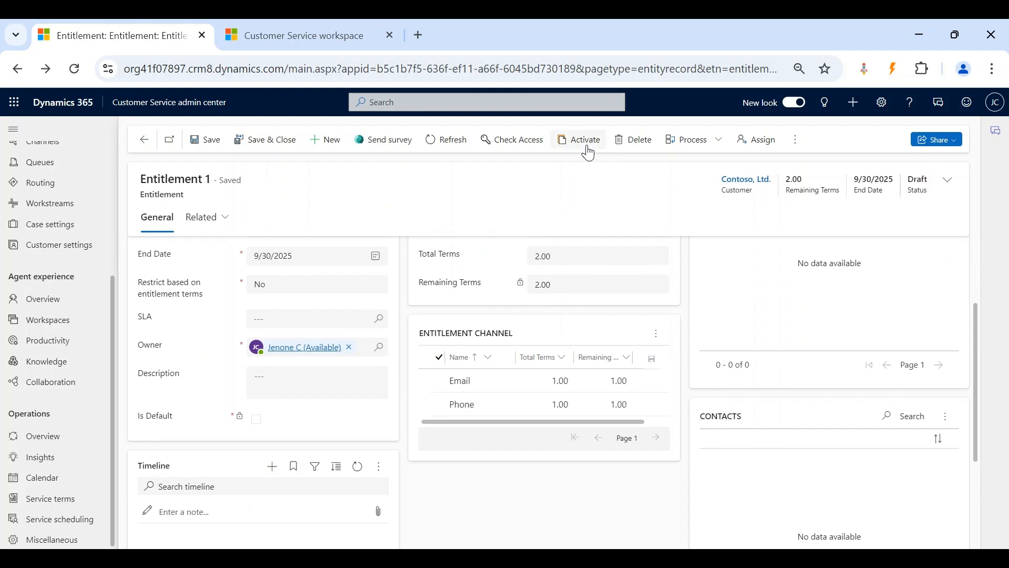
pyautogui.scroll(2, 344, 308)
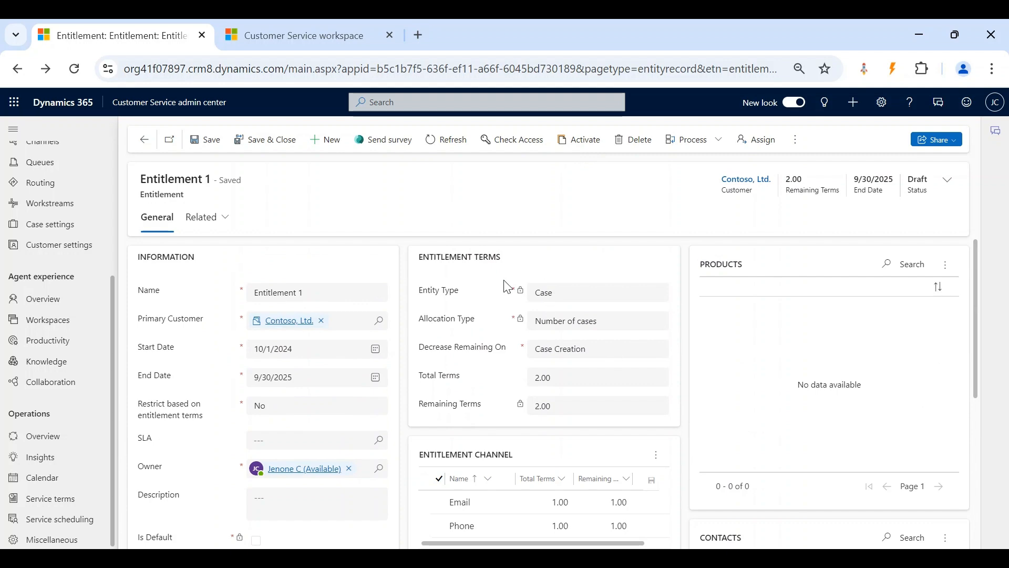
# Activate the entitlement and set it as the customer's default entitlement, then check its Is Default field.
pyautogui.click(577, 138)
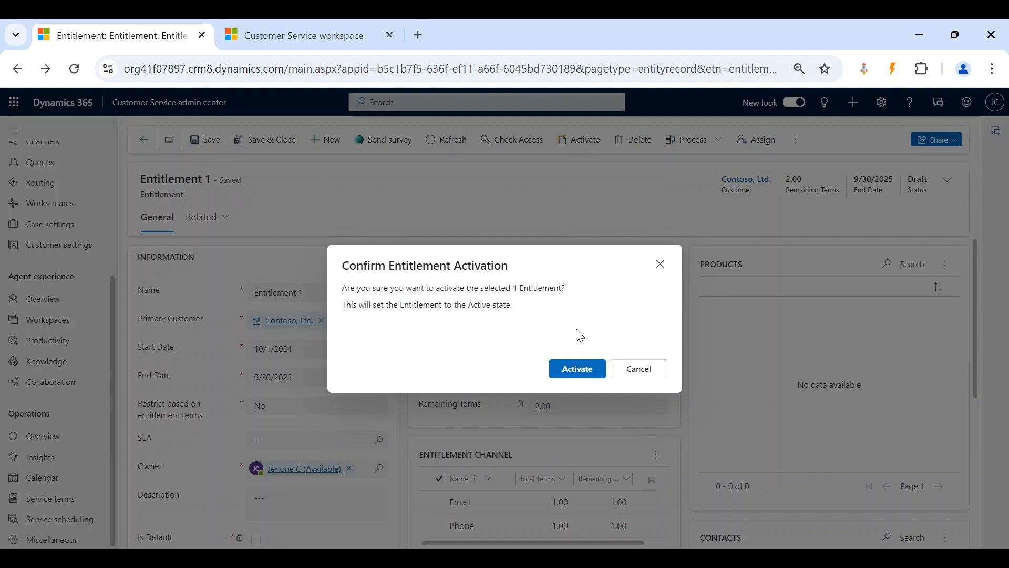
pyautogui.click(578, 373)
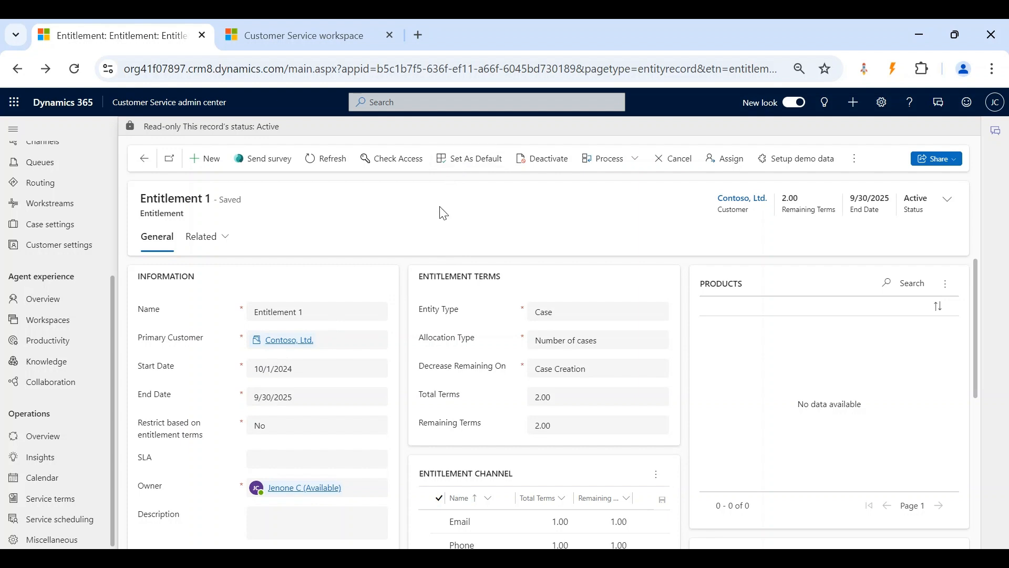
pyautogui.scroll(-4, 316, 344)
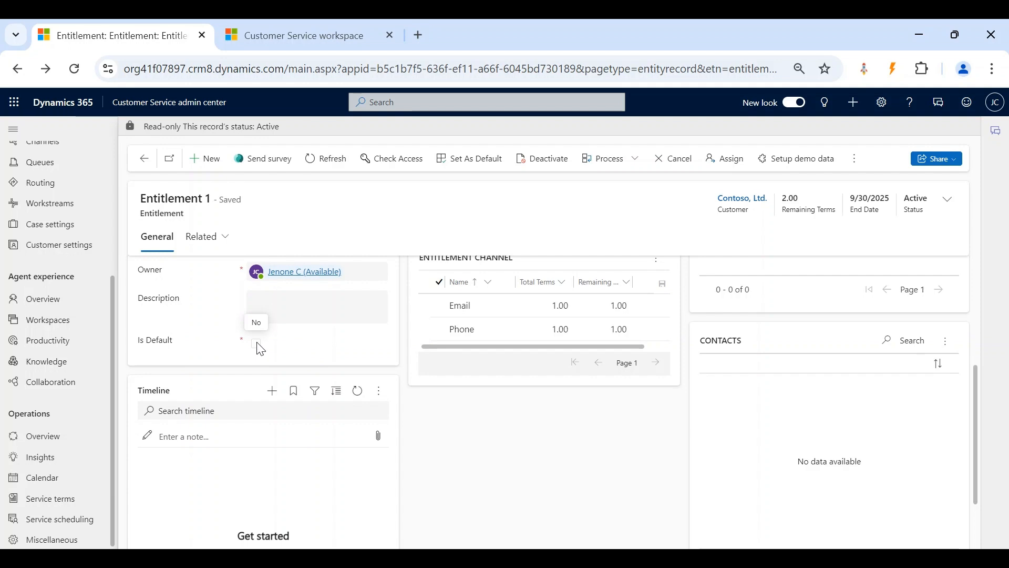
pyautogui.scroll(4, 260, 349)
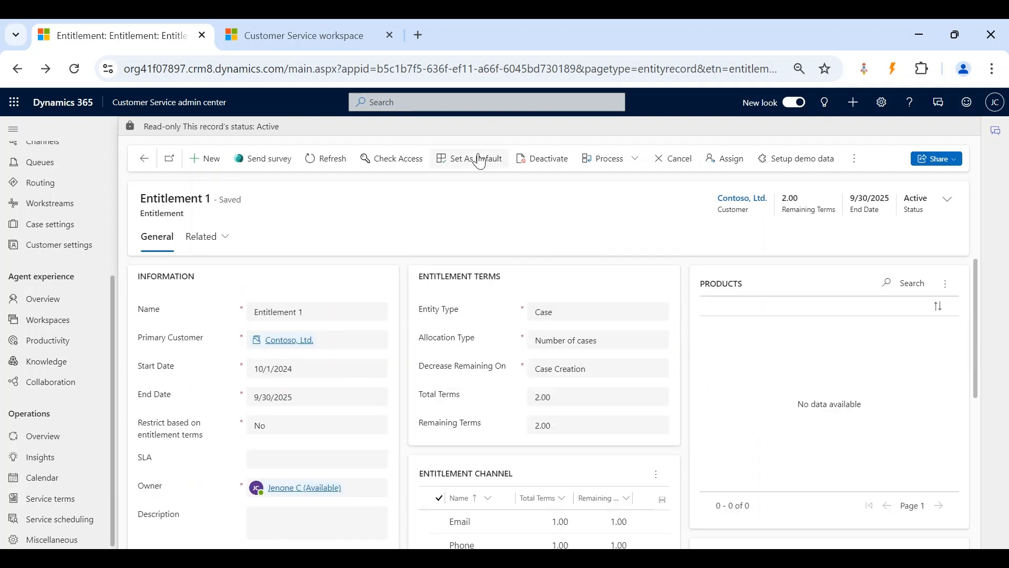
pyautogui.click(479, 159)
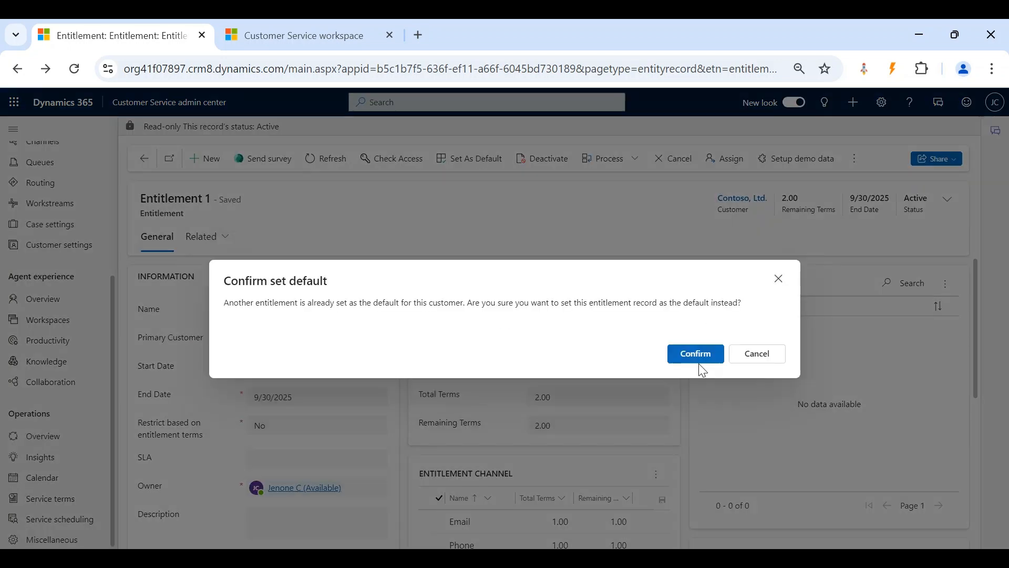
pyautogui.click(697, 355)
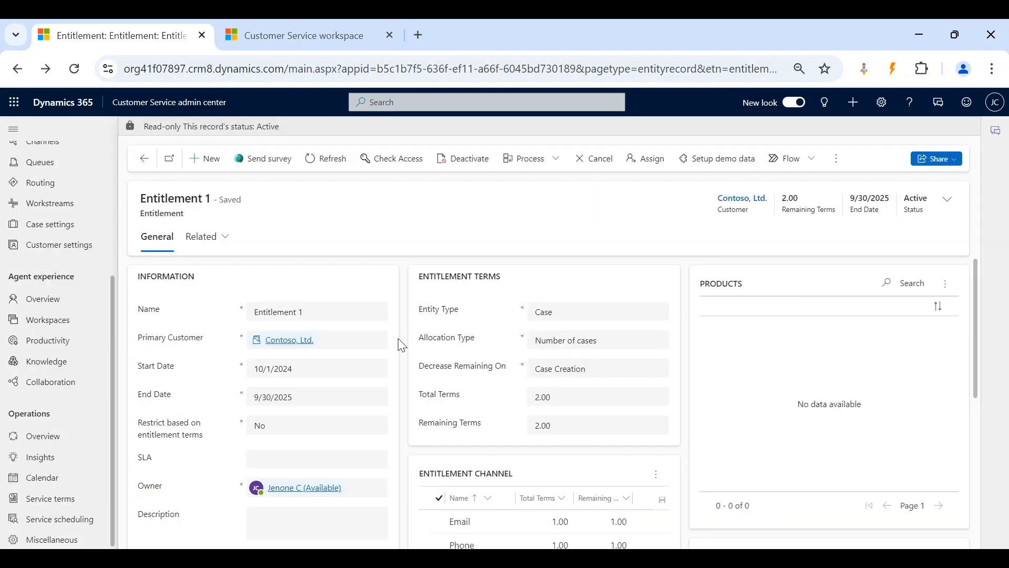
pyautogui.scroll(-3, 401, 346)
pyautogui.moveTo(259, 424)
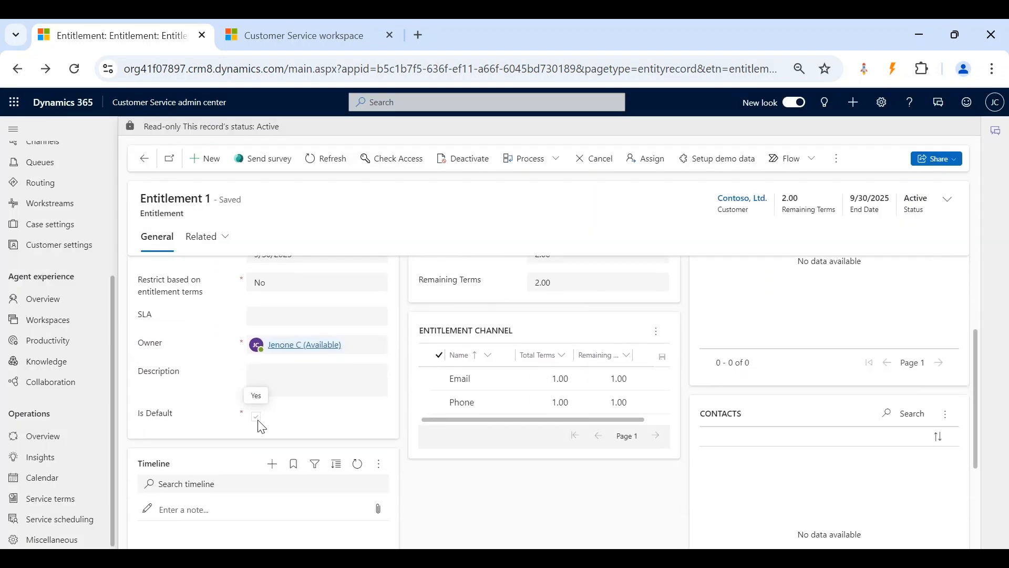
pyautogui.scroll(3, 258, 425)
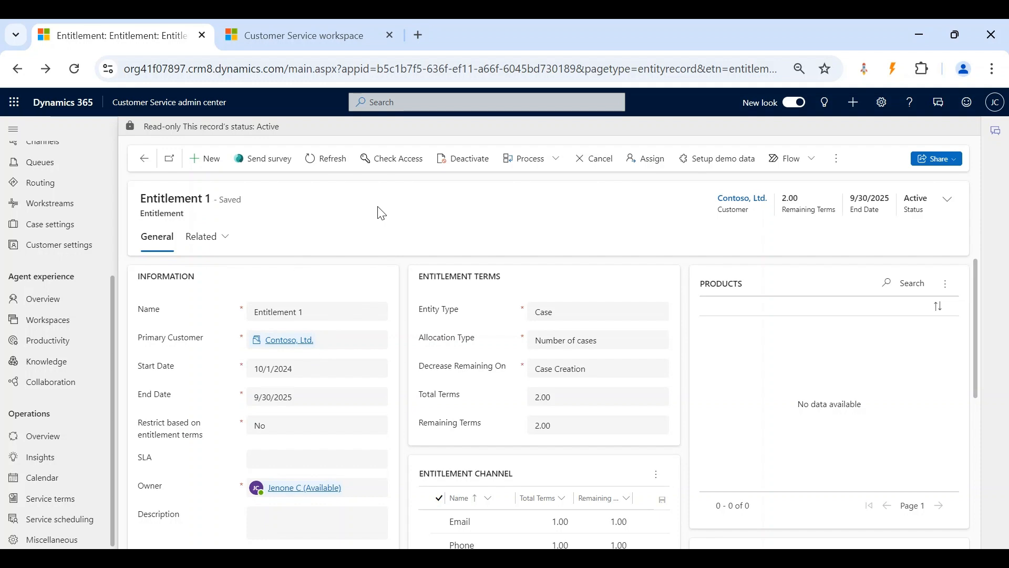
# Switch to the Customer Service workspace and open the Contoso, Ltd. account record from the active accounts.
pyautogui.hotkey('ctrl', 'Tab')
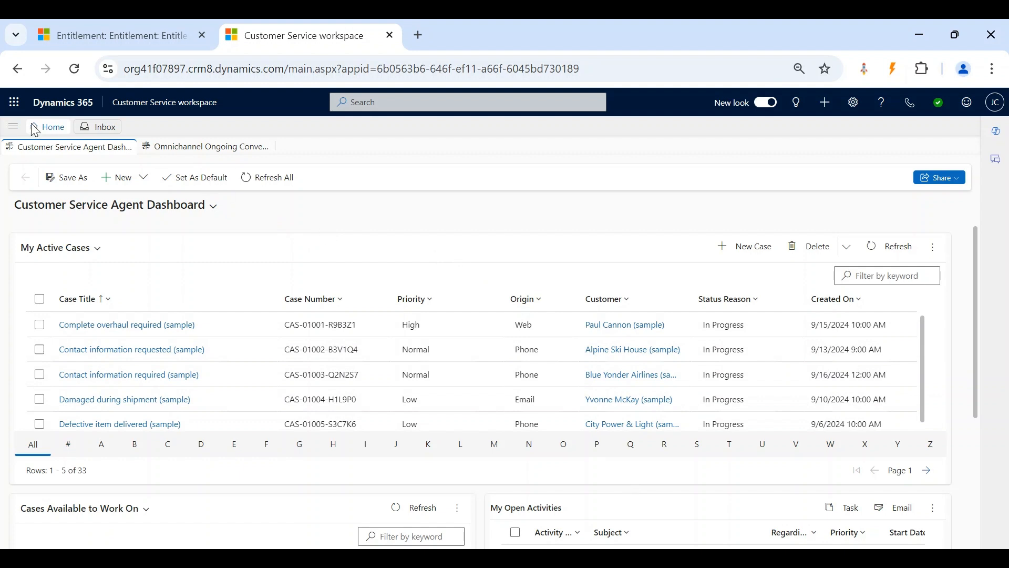
pyautogui.click(13, 127)
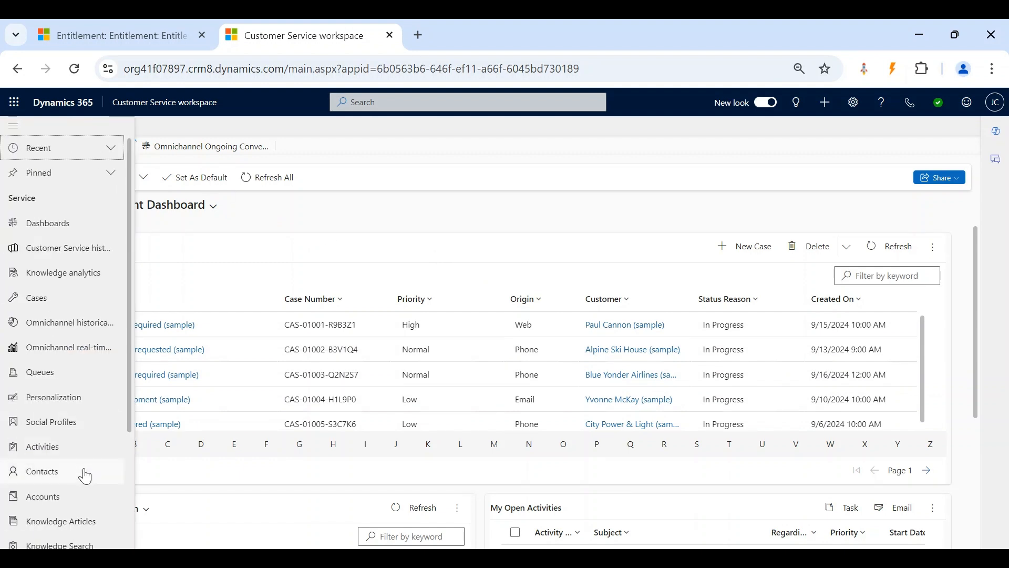
pyautogui.click(71, 496)
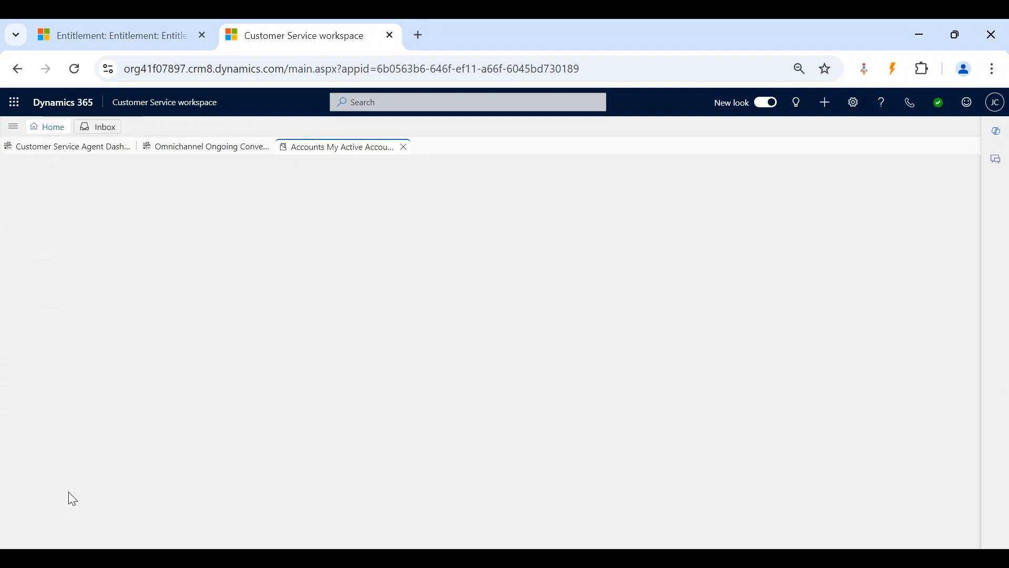
pyautogui.scroll(-6, 291, 451)
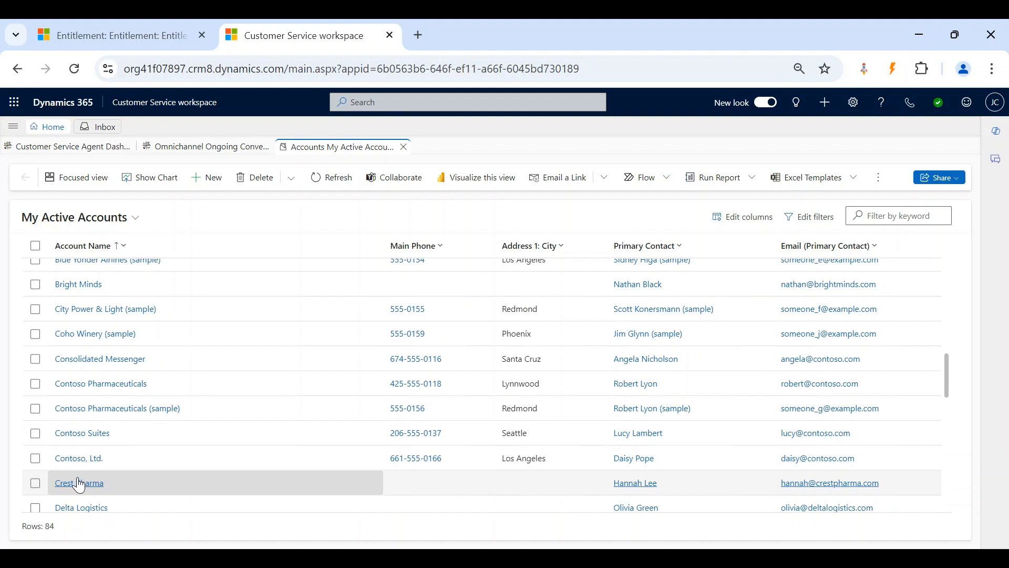
pyautogui.click(79, 458)
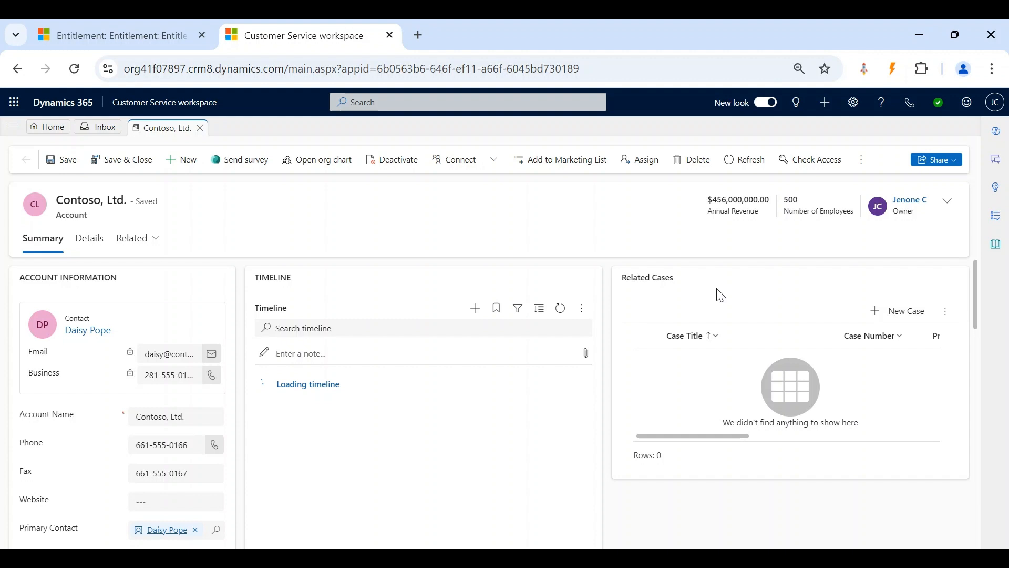
# Start a new related case for the Contoso, Ltd. account with the title Case 1.
pyautogui.click(912, 315)
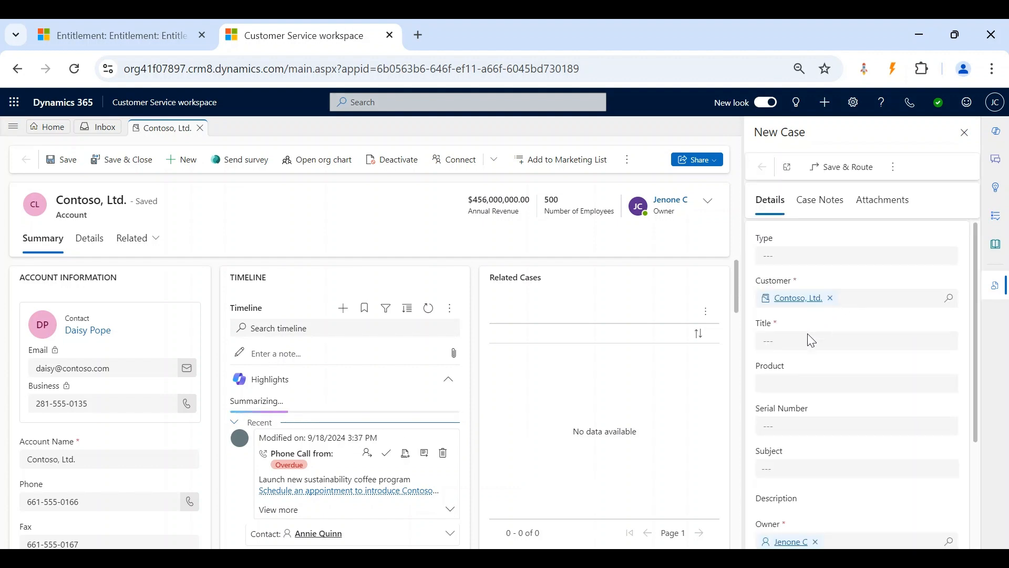
pyautogui.click(797, 344)
pyautogui.write('Case 1')
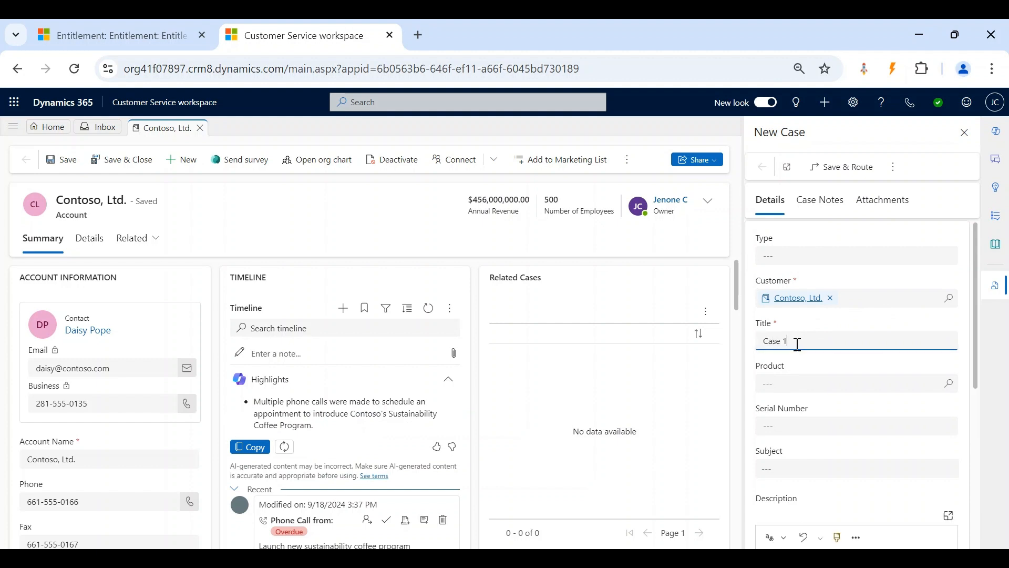
pyautogui.scroll(-1, 830, 409)
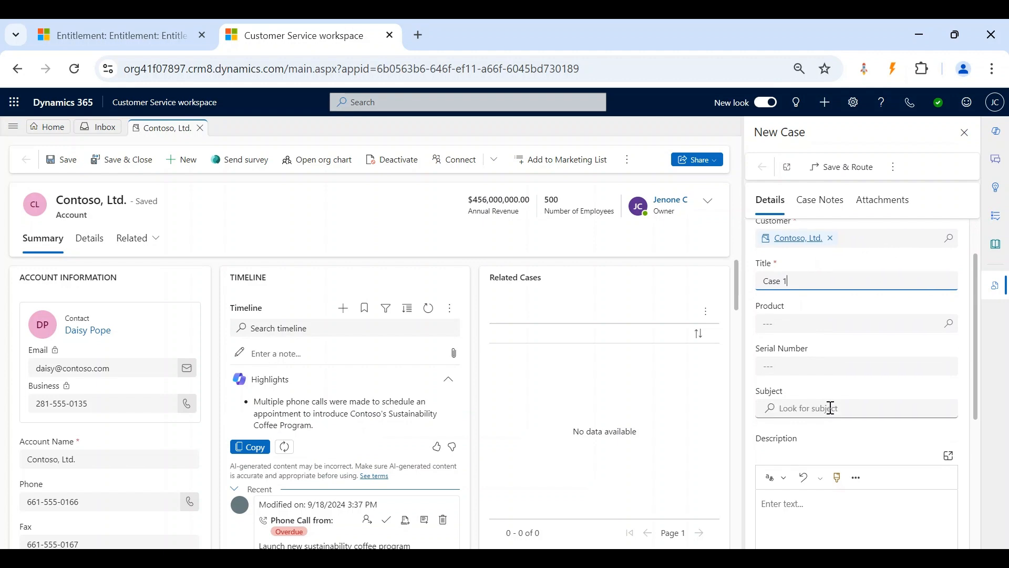
# Check the channel terms on Entitlement 1 in Customer Service admin center, returning to the new case in Customer Service workspace.
pyautogui.click(188, 22)
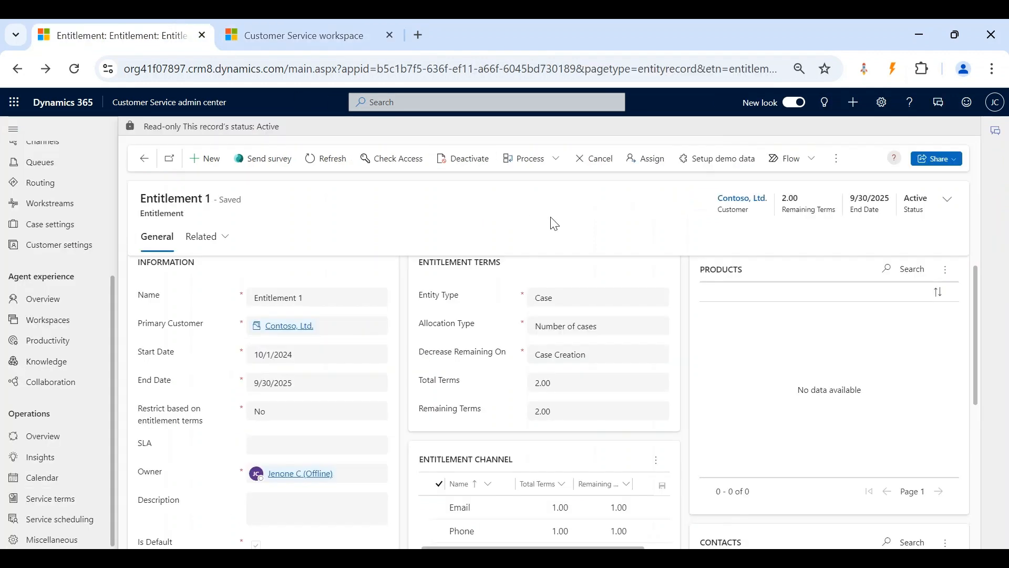
pyautogui.scroll(-1, 552, 313)
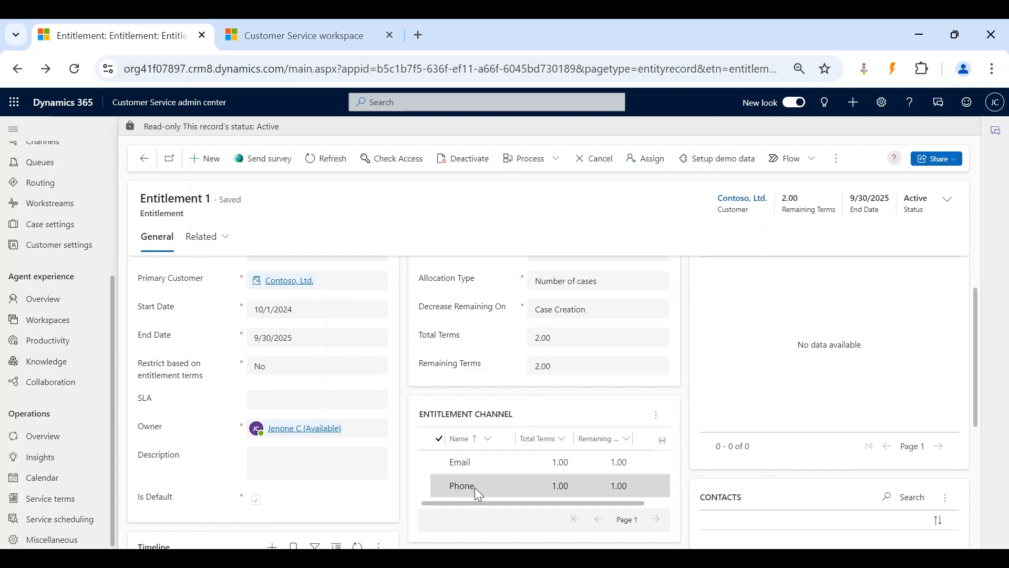
pyautogui.click(295, 35)
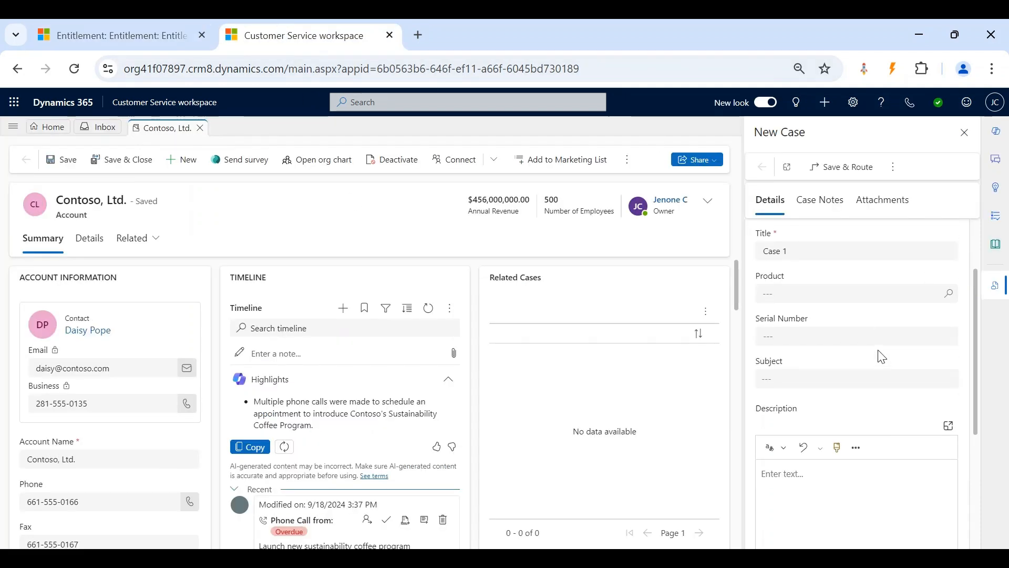
# Set the origin of Case 1 to Phone, save the case and refresh the account's related cases.
pyautogui.scroll(-5, 882, 356)
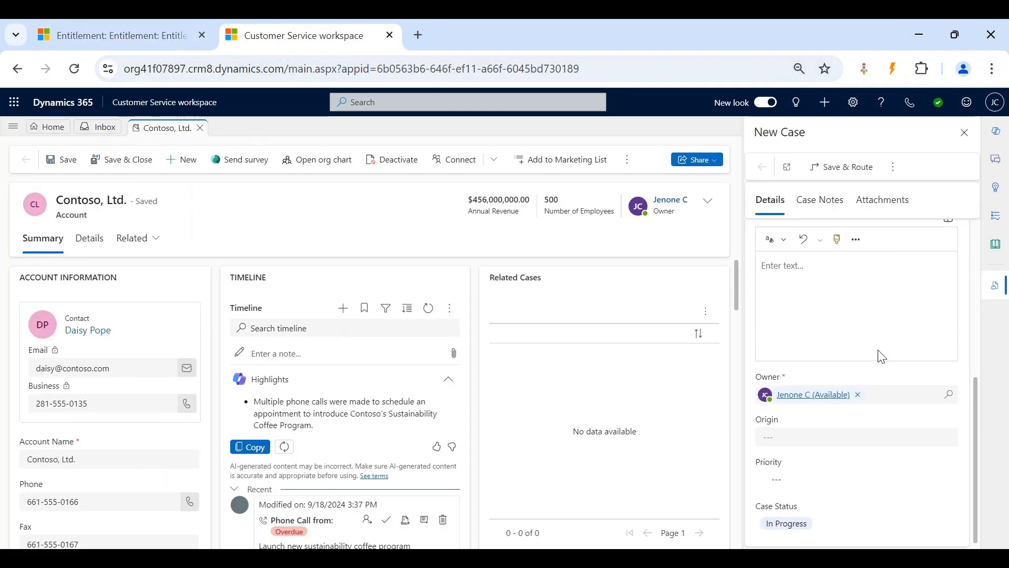
pyautogui.click(796, 437)
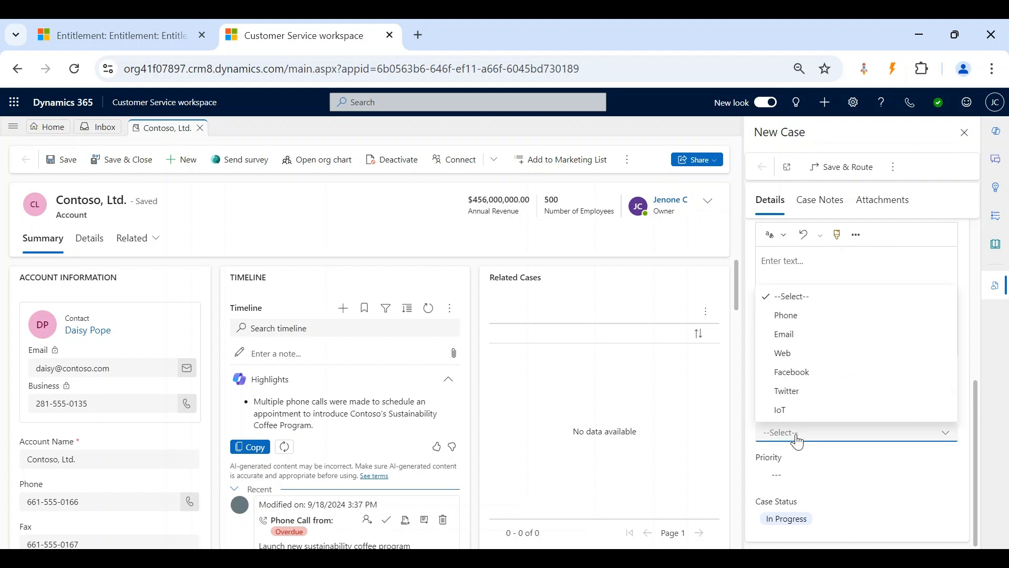
pyautogui.click(797, 314)
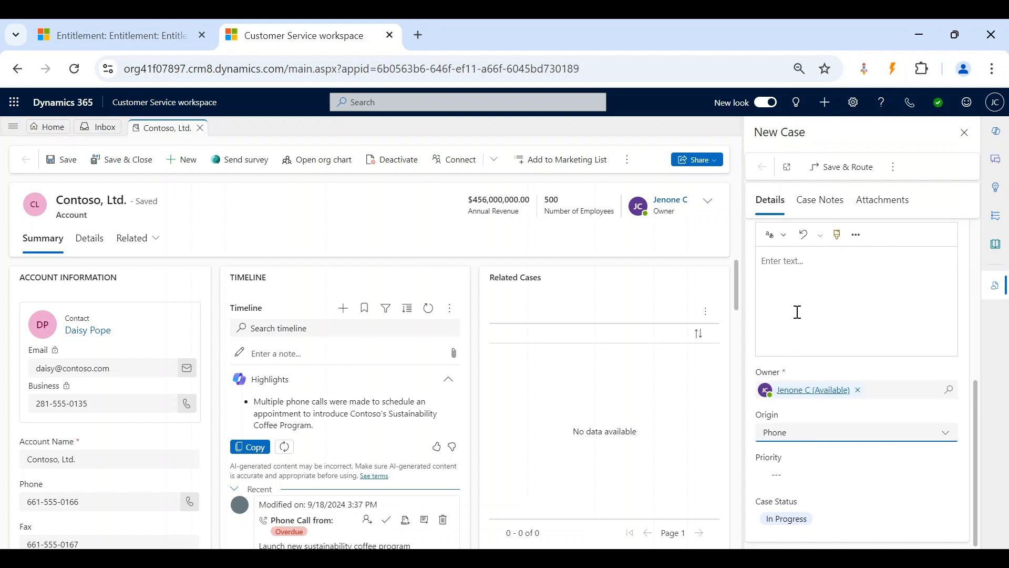
pyautogui.scroll(5, 797, 312)
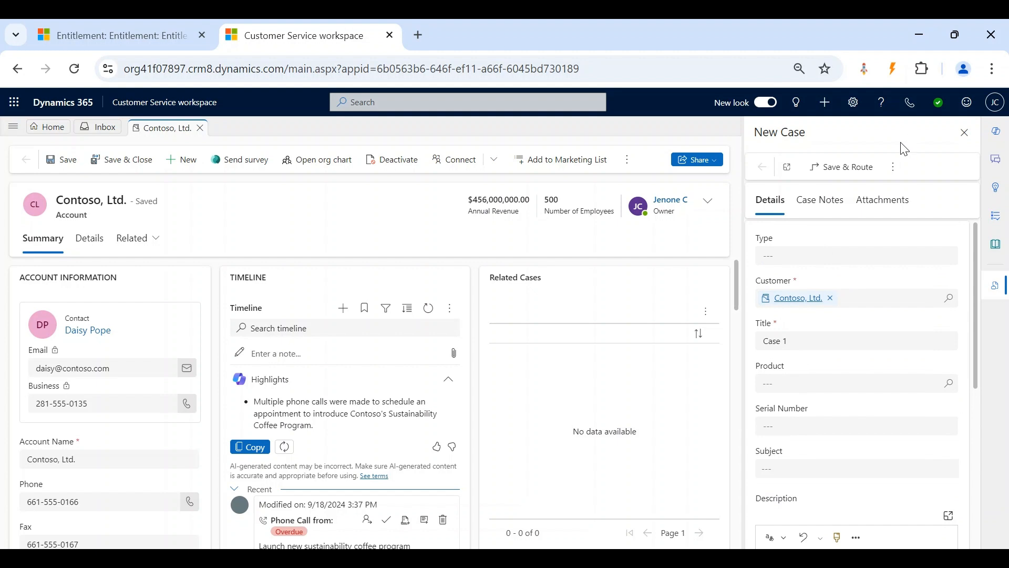
pyautogui.click(893, 166)
pyautogui.click(837, 192)
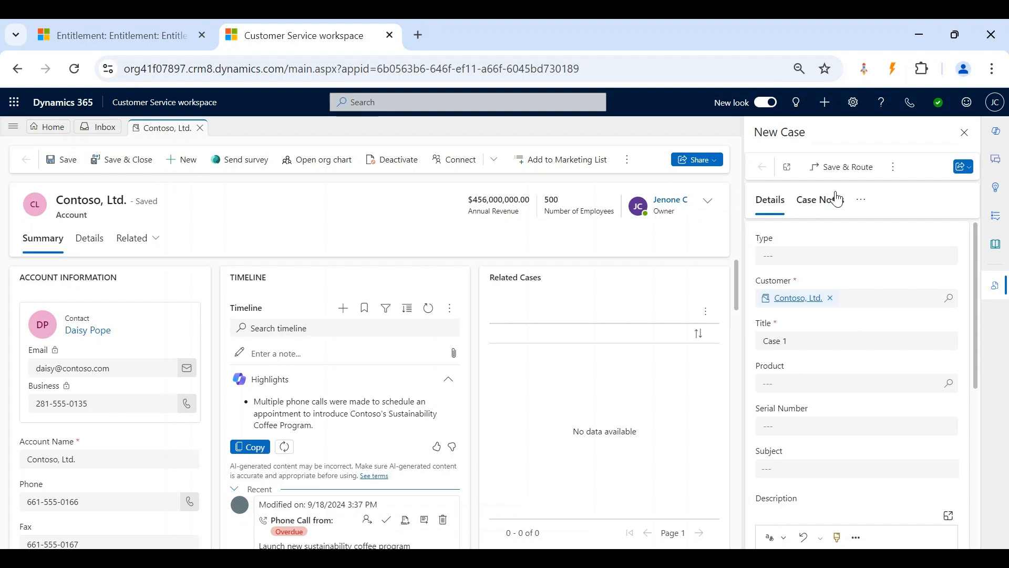
pyautogui.click(705, 311)
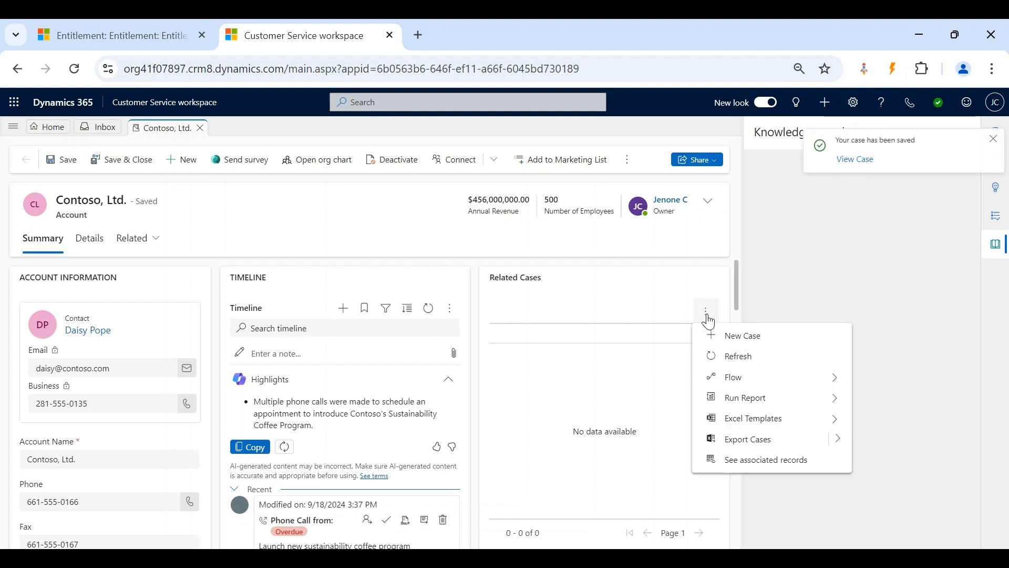
pyautogui.click(738, 356)
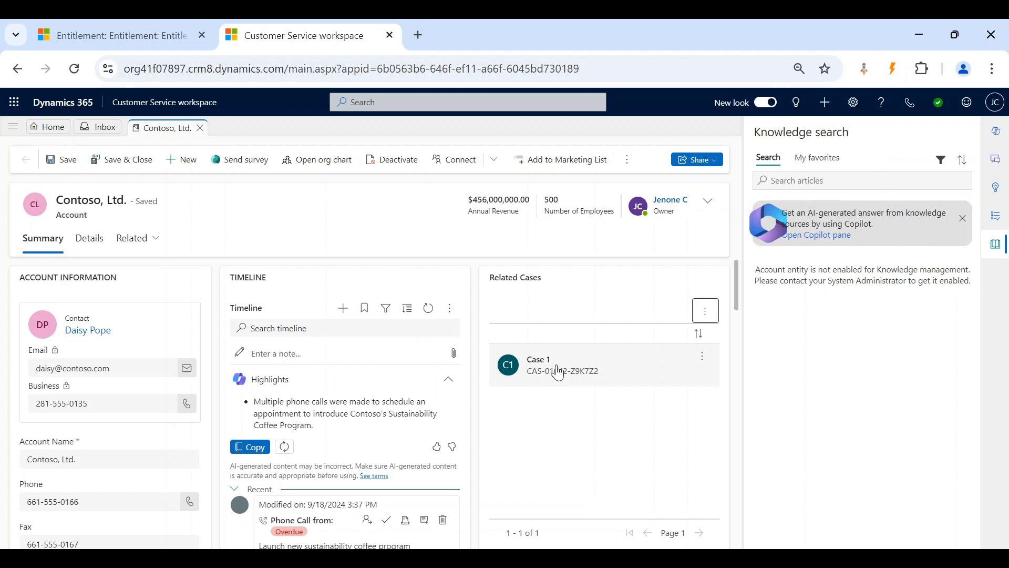
# Switch to Customer Service admin center, refresh Entitlement 1 and check its remaining terms overall and per channel.
pyautogui.click(153, 31)
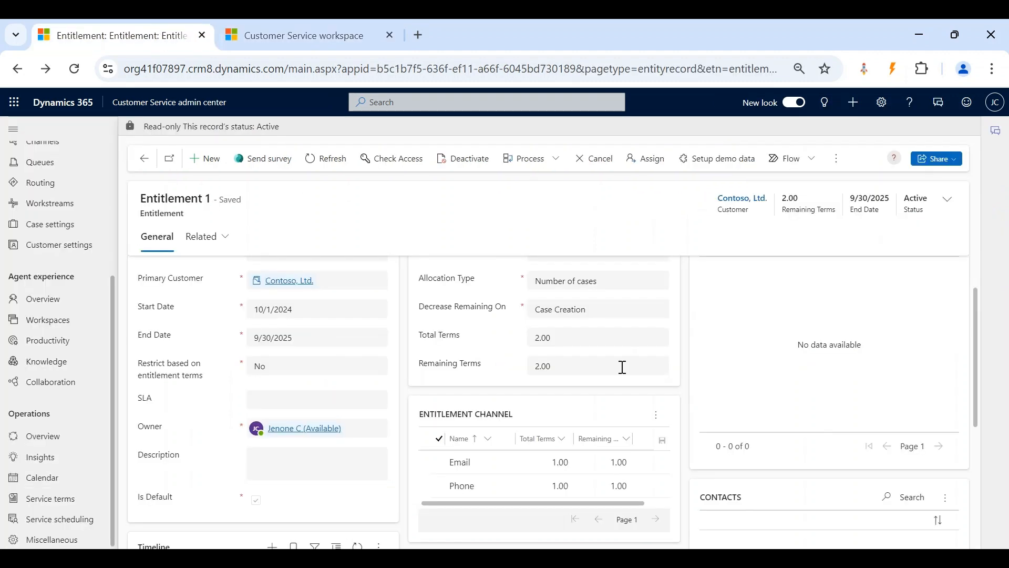
pyautogui.click(319, 163)
pyautogui.scroll(-1, 610, 306)
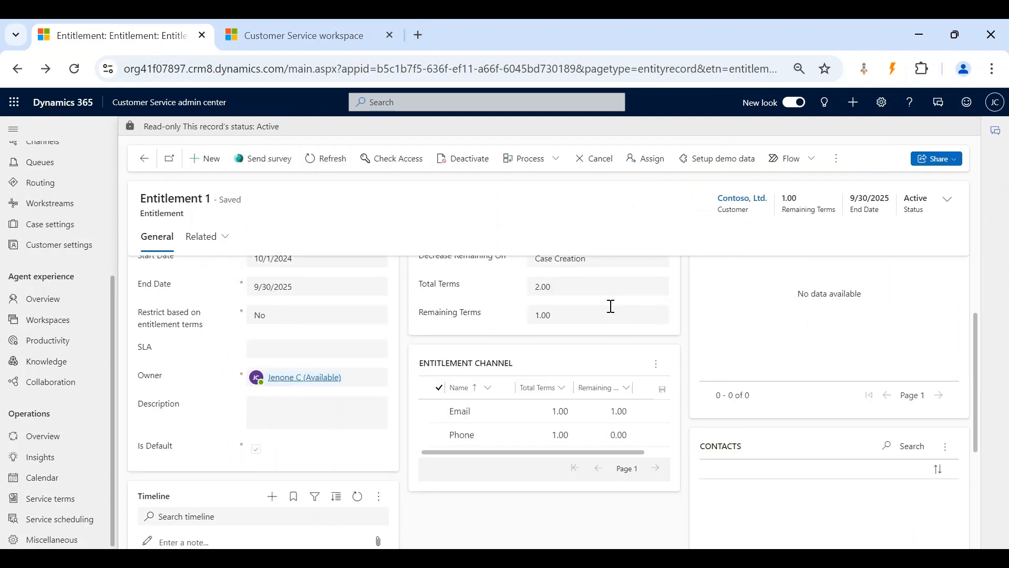
pyautogui.scroll(2, 611, 306)
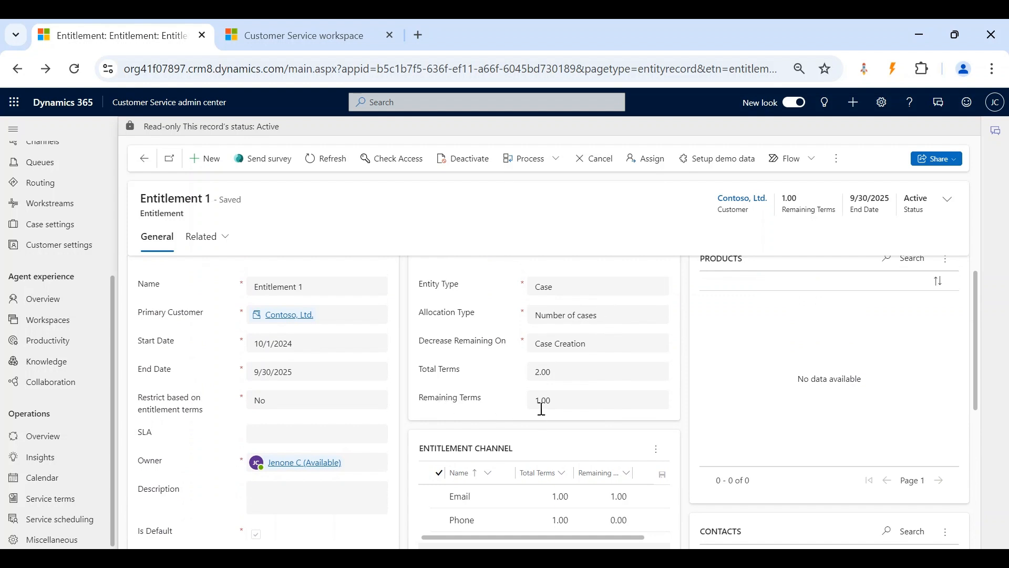
pyautogui.scroll(-1, 541, 420)
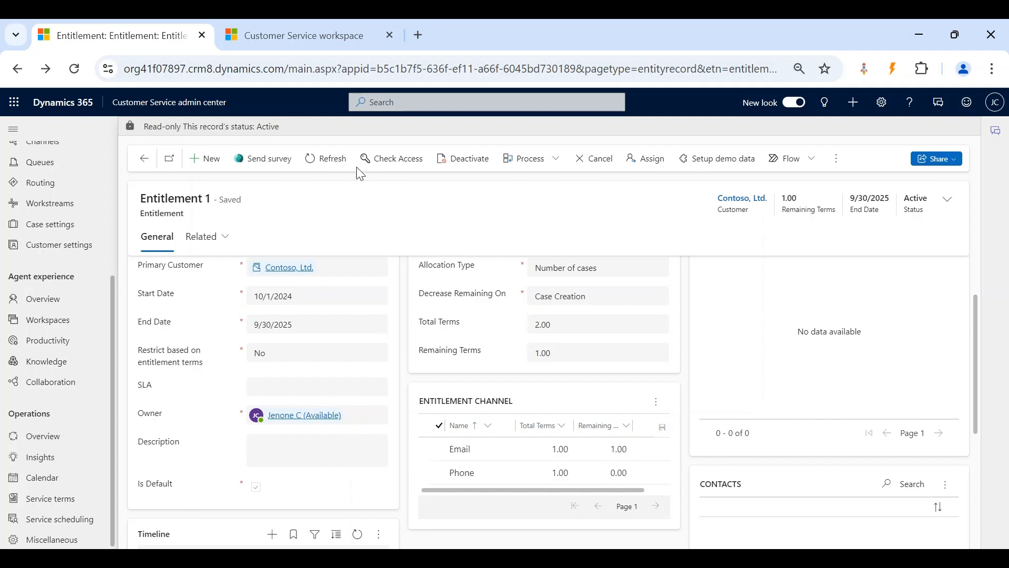
# Start another related case for Contoso, Ltd. in Customer Service workspace with the title Case 2 and origin Phone.
pyautogui.click(253, 31)
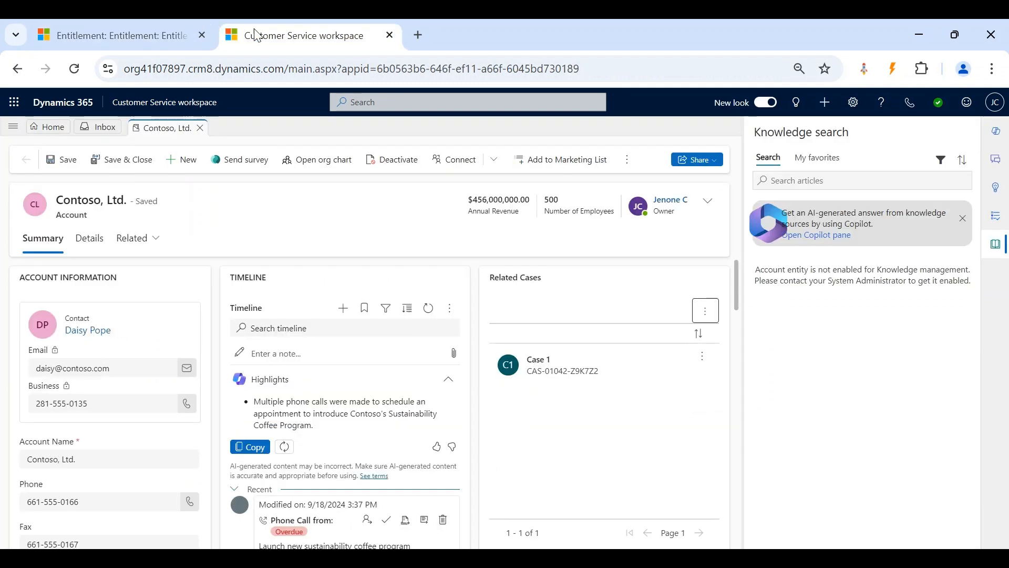
pyautogui.click(704, 310)
pyautogui.click(731, 338)
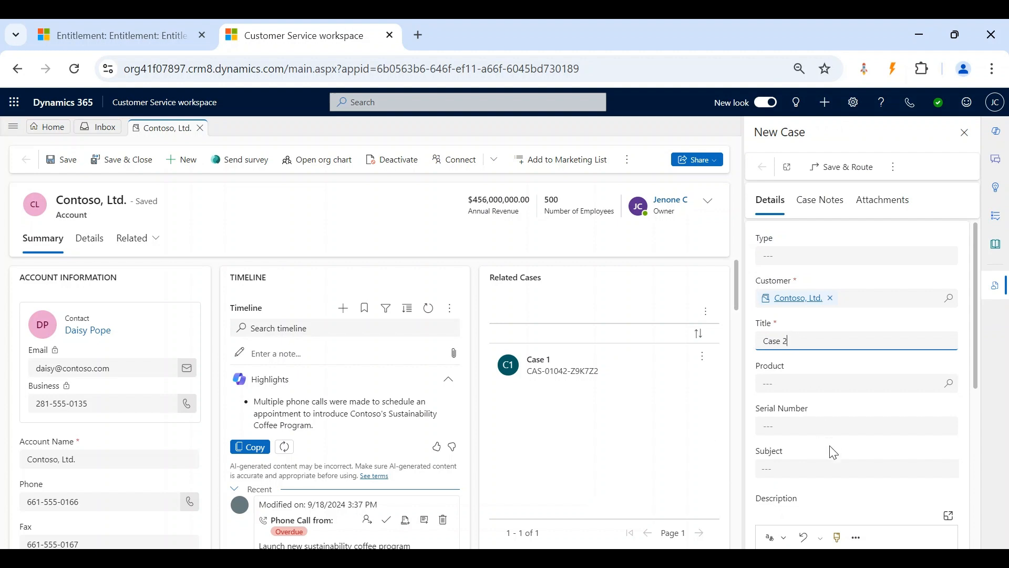
pyautogui.scroll(-5, 829, 449)
pyautogui.click(798, 441)
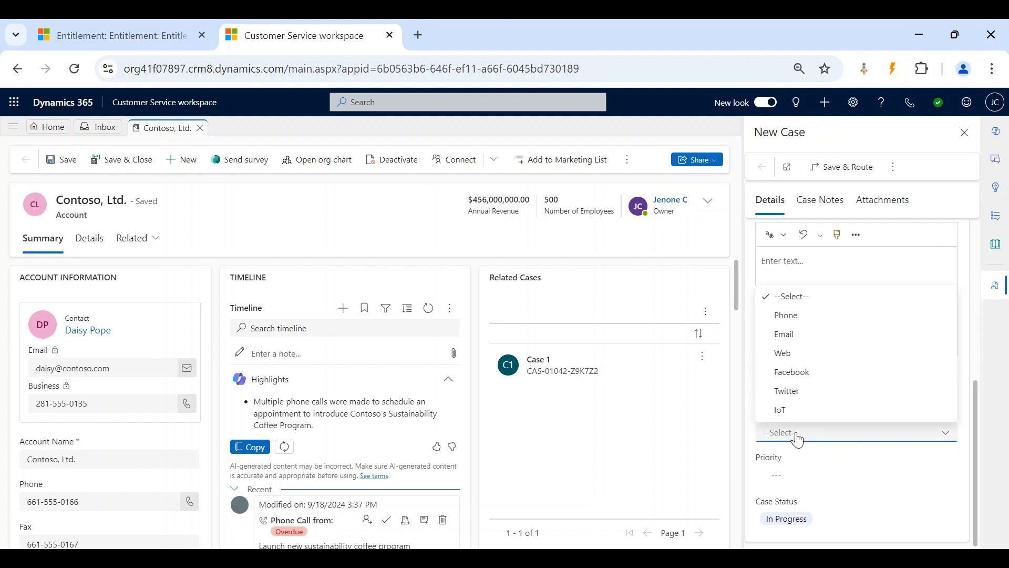
pyautogui.click(813, 317)
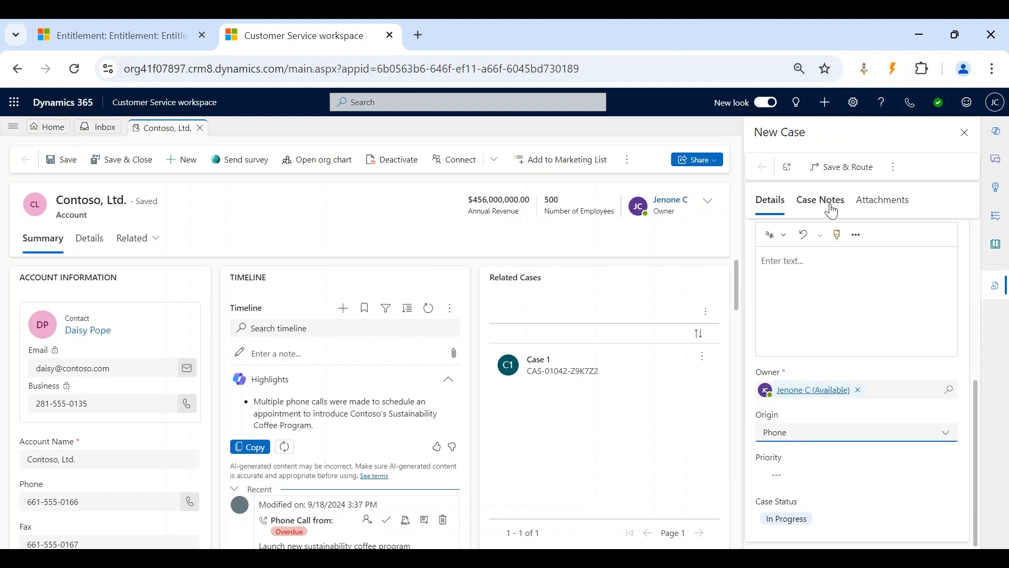
# Save Case 2 and refresh the account's related cases.
pyautogui.click(893, 166)
pyautogui.click(863, 190)
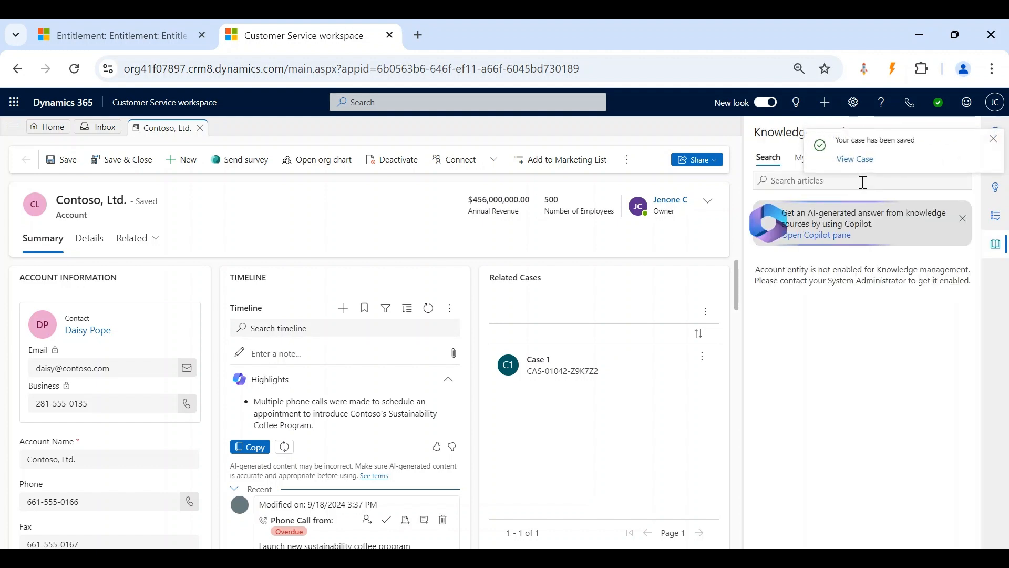
pyautogui.click(705, 312)
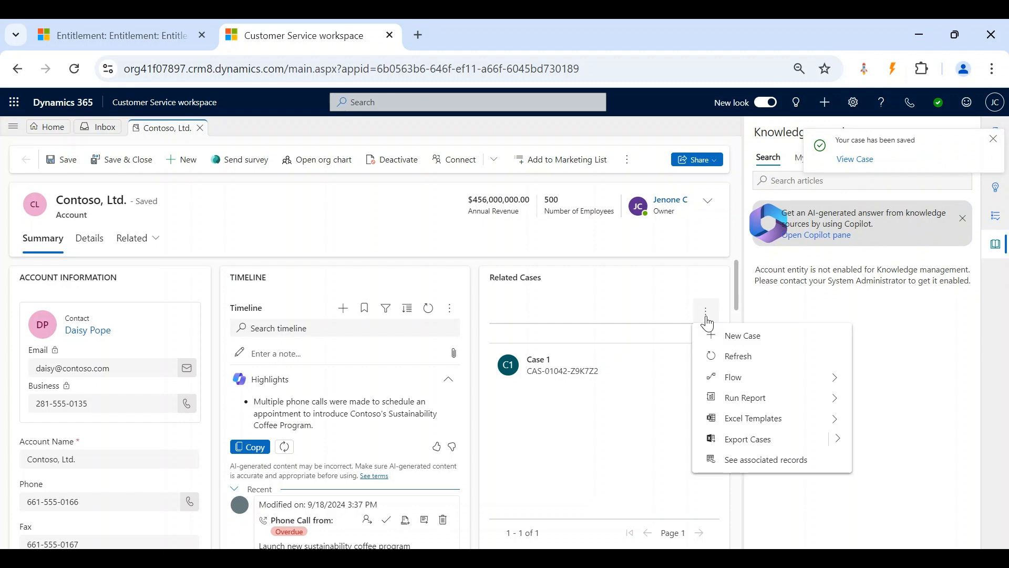
pyautogui.click(704, 353)
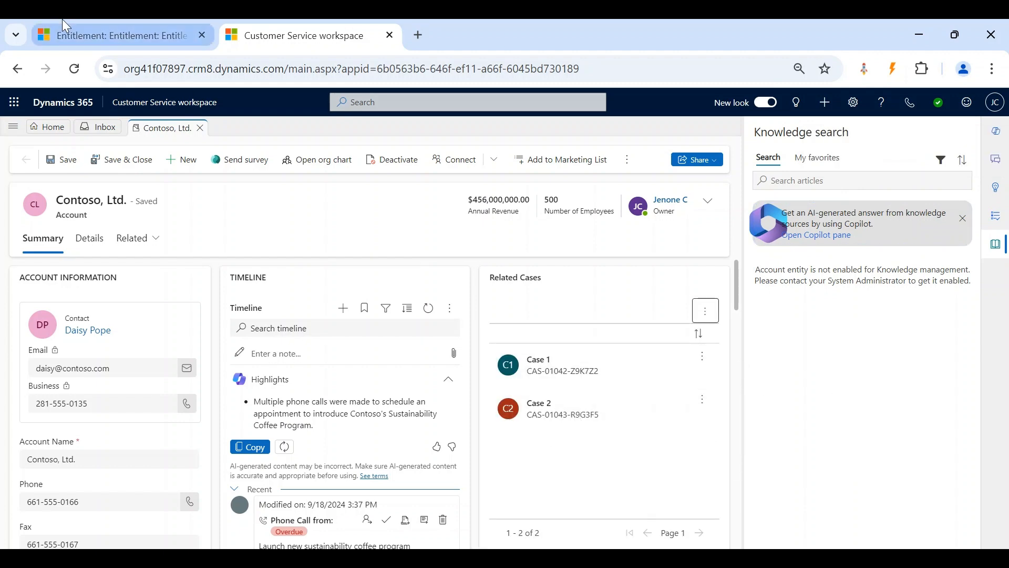
# Return to Customer Service admin center and refresh Entitlement 1 to check the total and Phone channel remaining terms after Case 2.
pyautogui.click(79, 36)
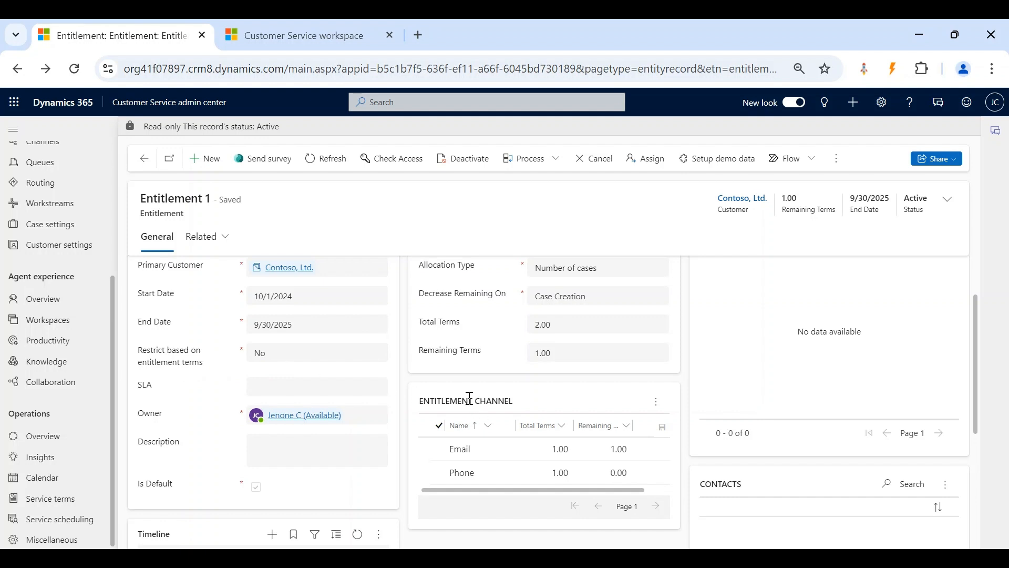
pyautogui.scroll(2, 469, 398)
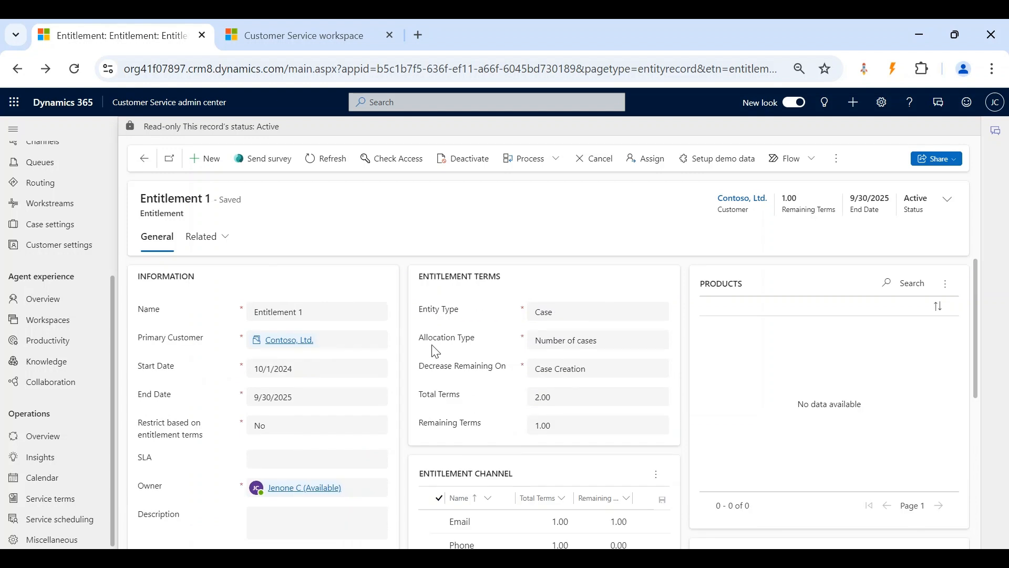
pyautogui.click(345, 159)
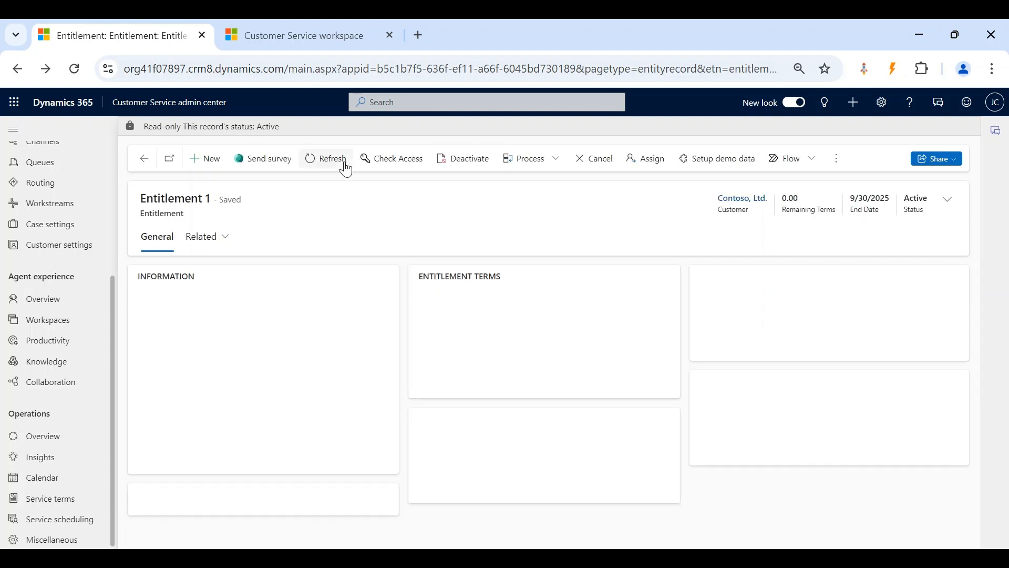
pyautogui.scroll(-2, 600, 393)
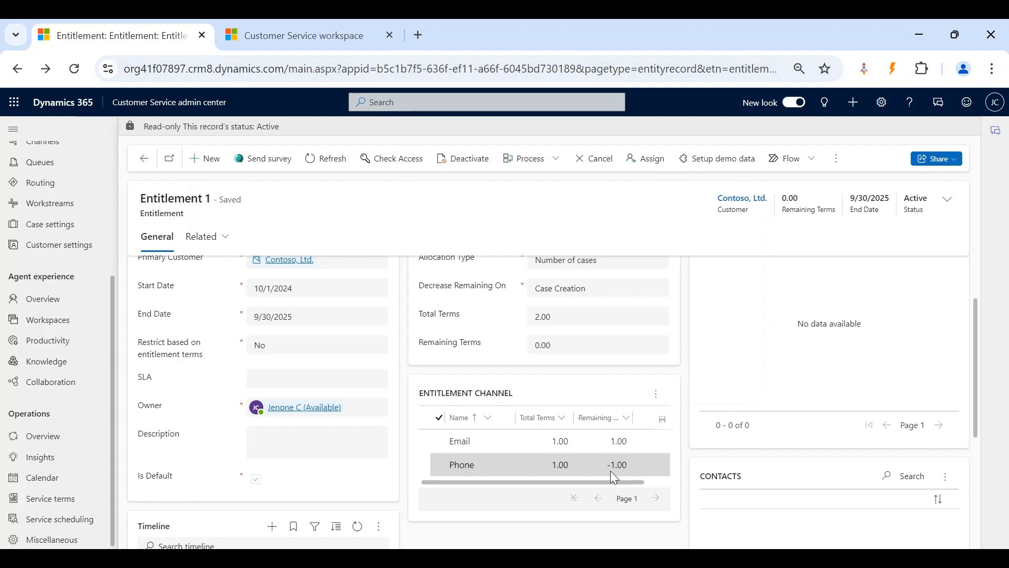
pyautogui.scroll(2, 610, 473)
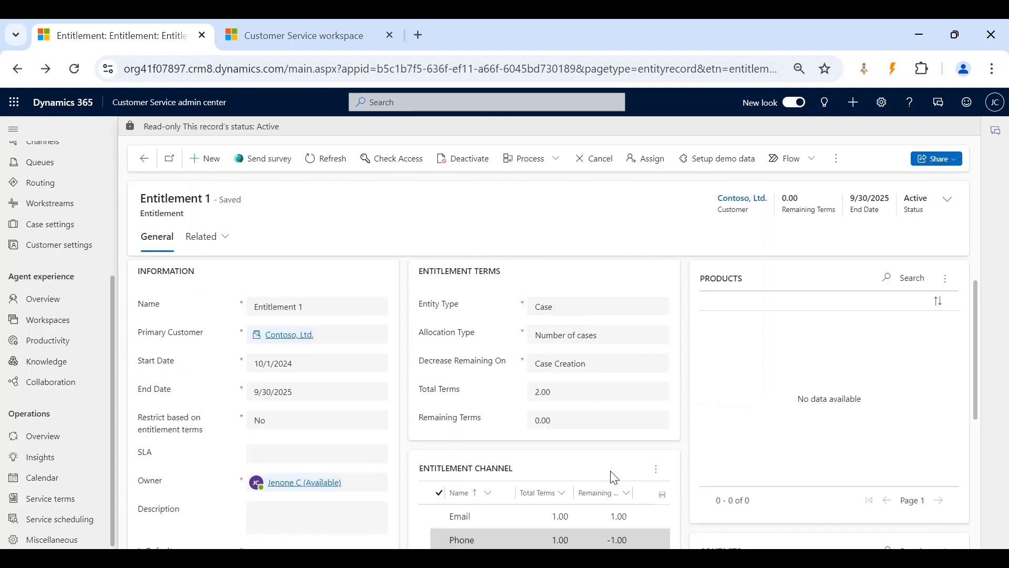
# Deactivate Entitlement 1 and set its Restrict based on entitlement terms option to Yes.
pyautogui.click(468, 166)
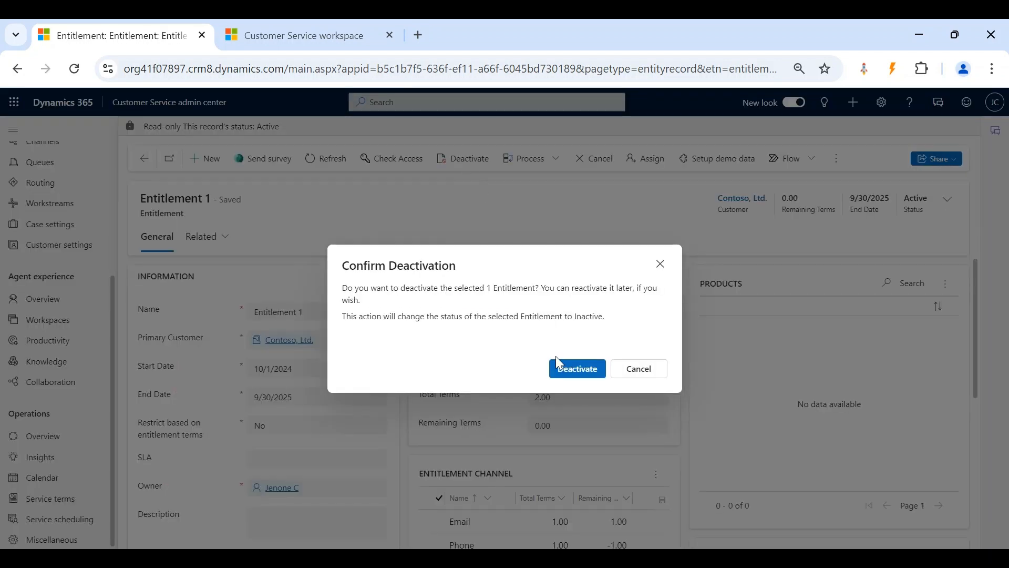
pyautogui.click(566, 378)
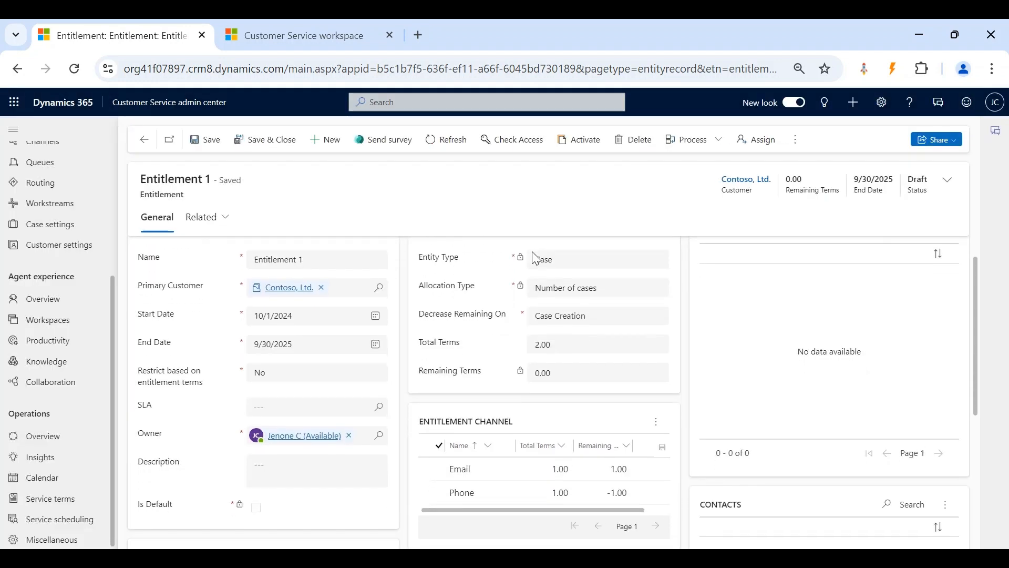
pyautogui.click(290, 378)
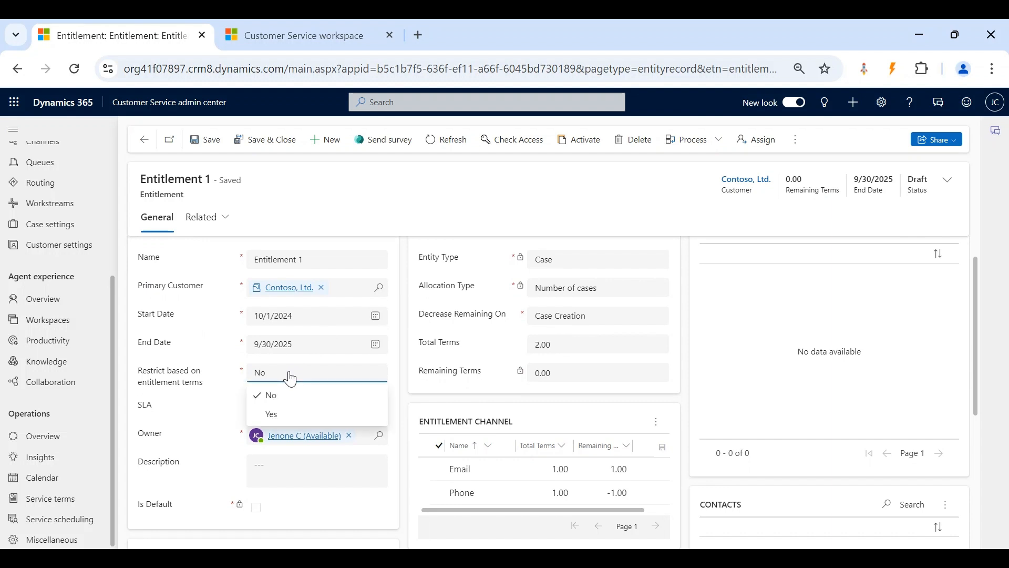
pyautogui.click(289, 415)
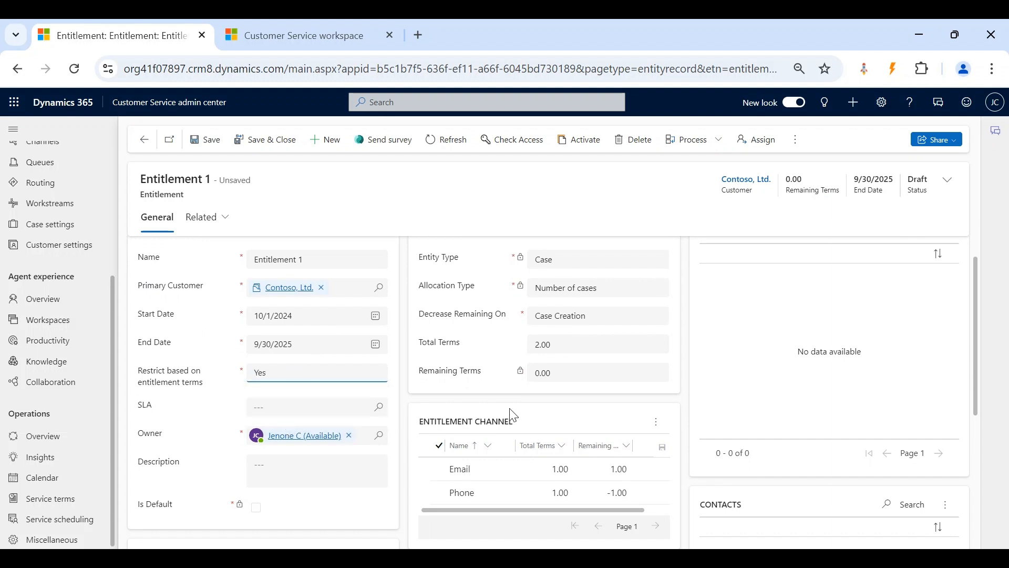
# Set the entitlement's Total Terms to 4 and save the record.
pyautogui.click(560, 333)
pyautogui.click(562, 346)
pyautogui.write('2')
pyautogui.press('BackSpace')
pyautogui.write('4')
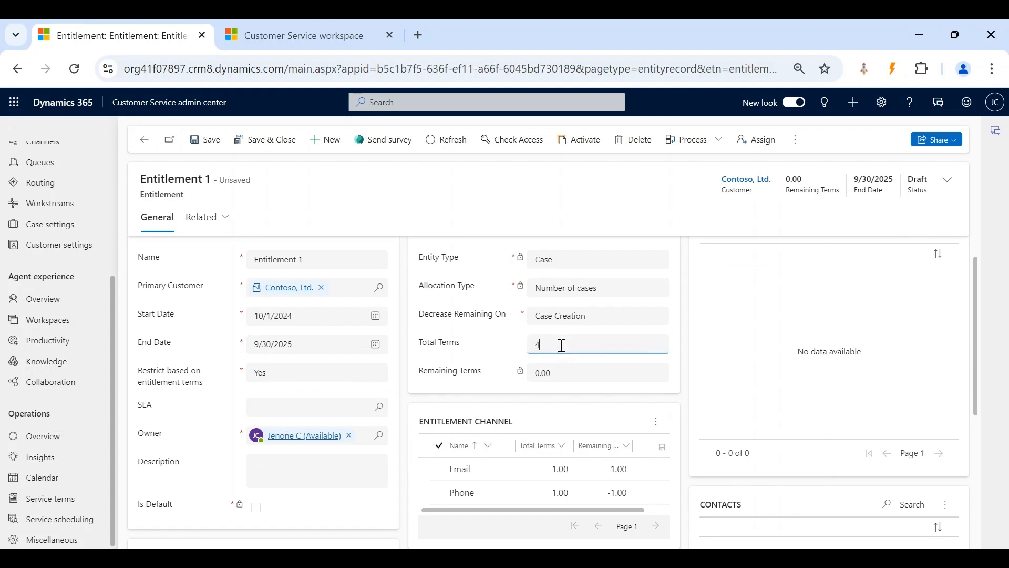
pyautogui.click(216, 139)
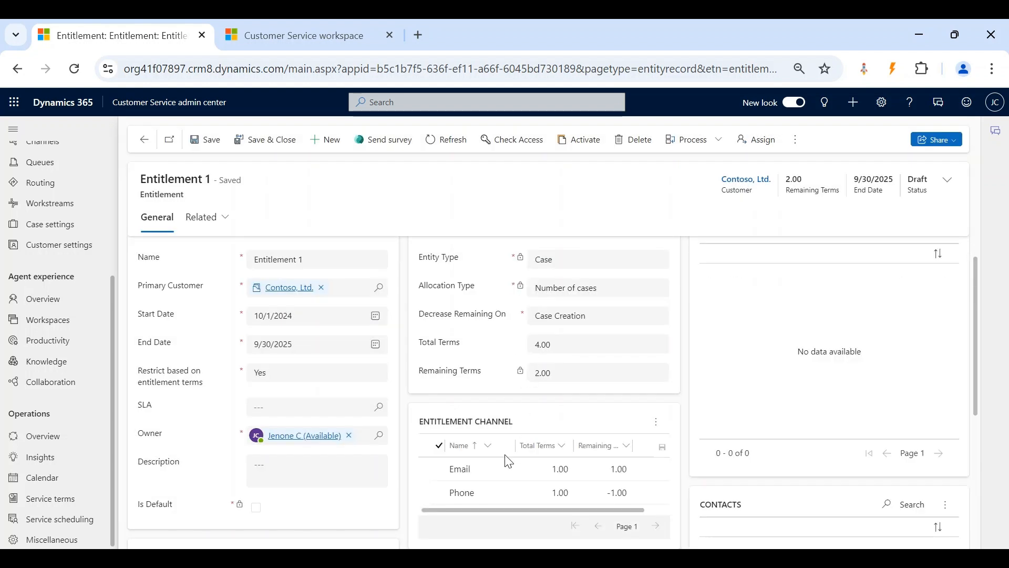
# Open the Phone entitlement channel of Entitlement 1, set its Total Terms to 3, and save and close it.
pyautogui.click(439, 491)
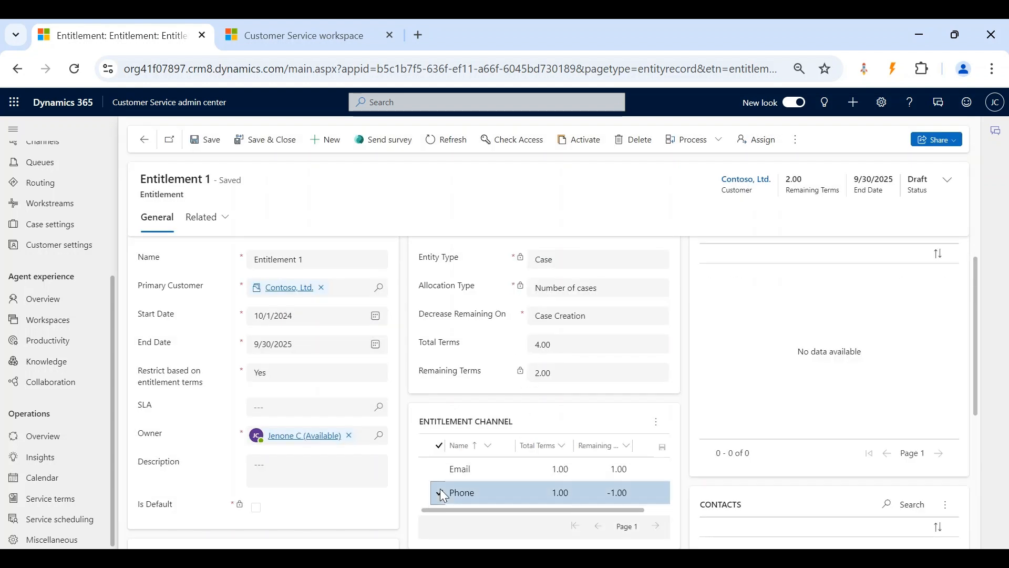
pyautogui.click(656, 422)
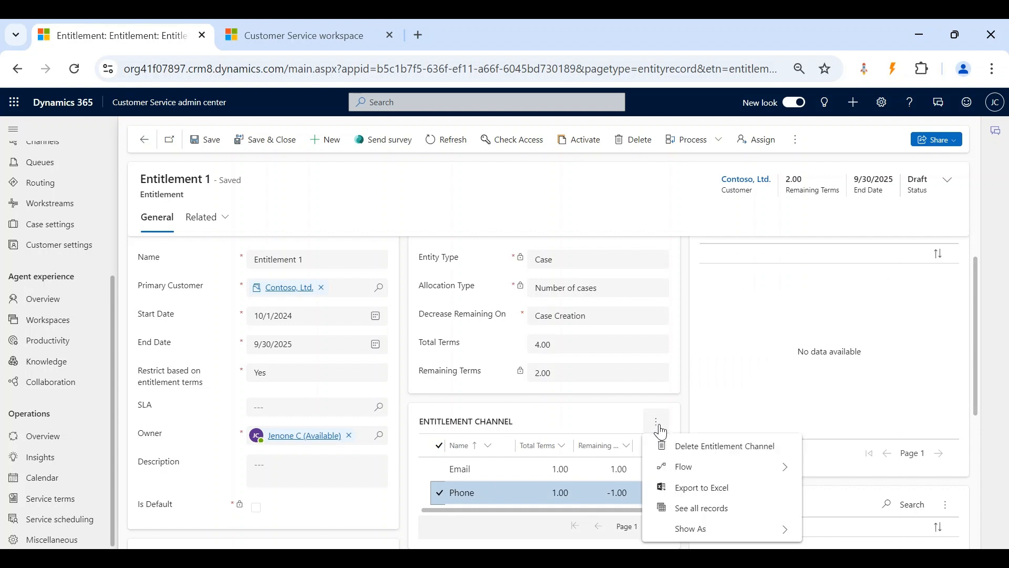
pyautogui.click(502, 496)
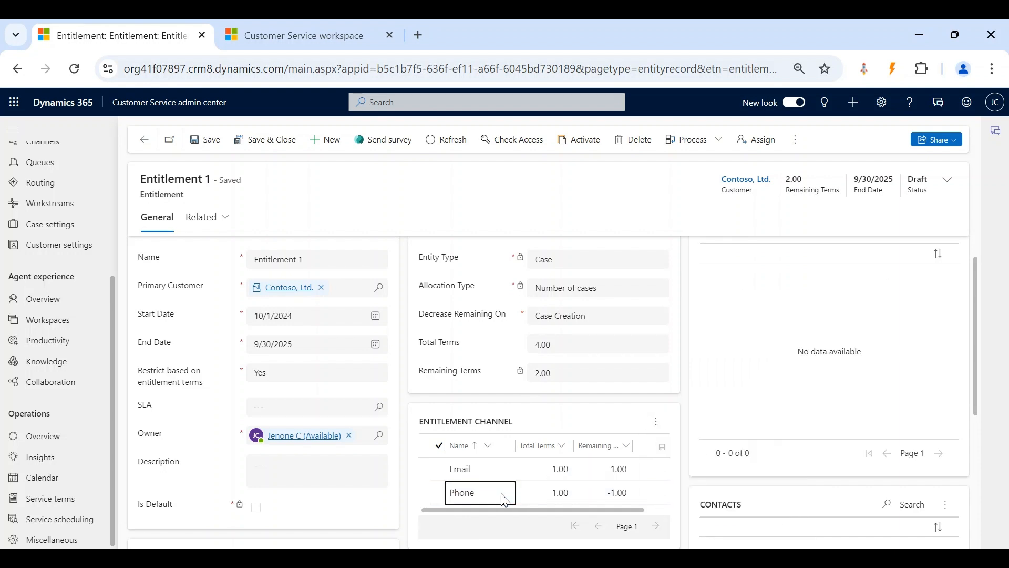
pyautogui.doubleClick(502, 496)
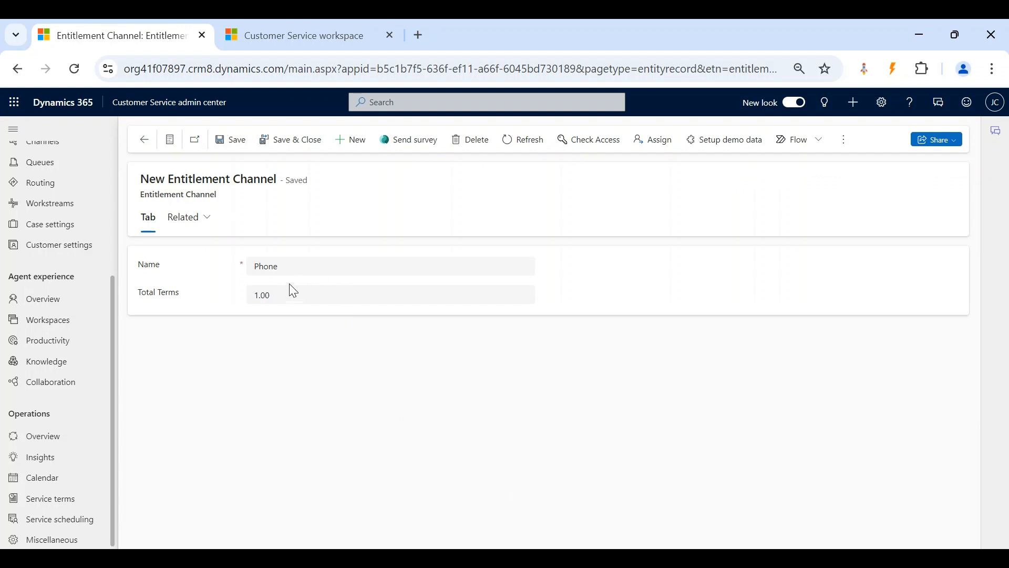
pyautogui.click(284, 294)
pyautogui.press('BackSpace')
pyautogui.press('BackSpace')
pyautogui.write('3')
pyautogui.click(285, 139)
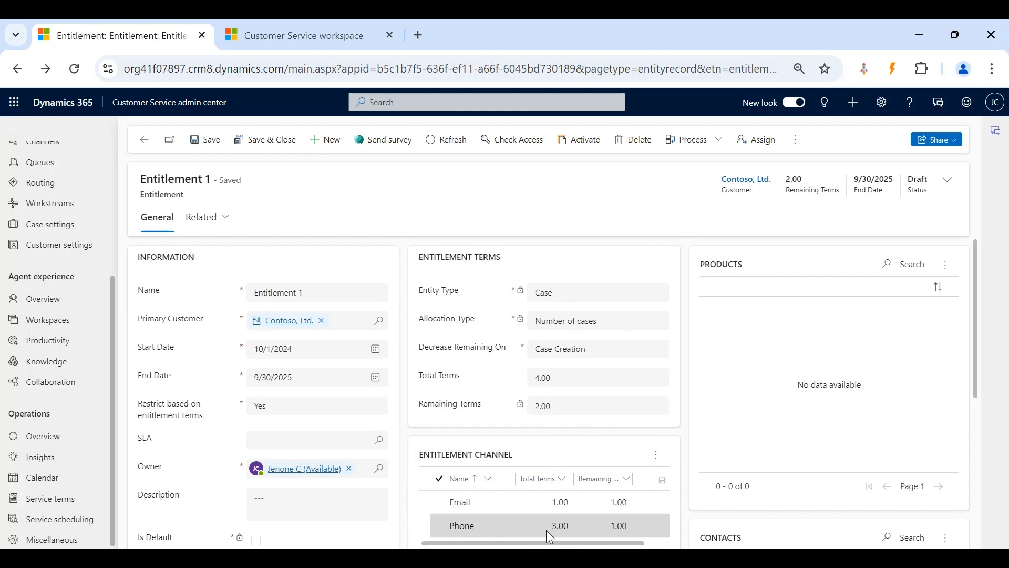
# Reduce the Phone channel's Total Terms to 2, then save and close the channel record.
pyautogui.click(473, 525)
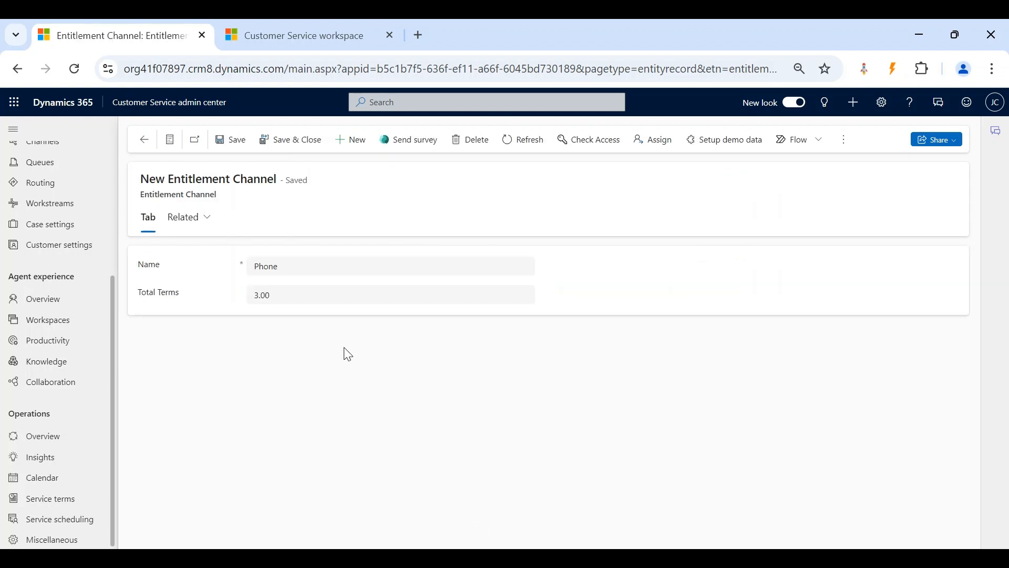
pyautogui.click(311, 303)
pyautogui.press('BackSpace')
pyautogui.press('BackSpace')
pyautogui.write('2')
pyautogui.click(291, 142)
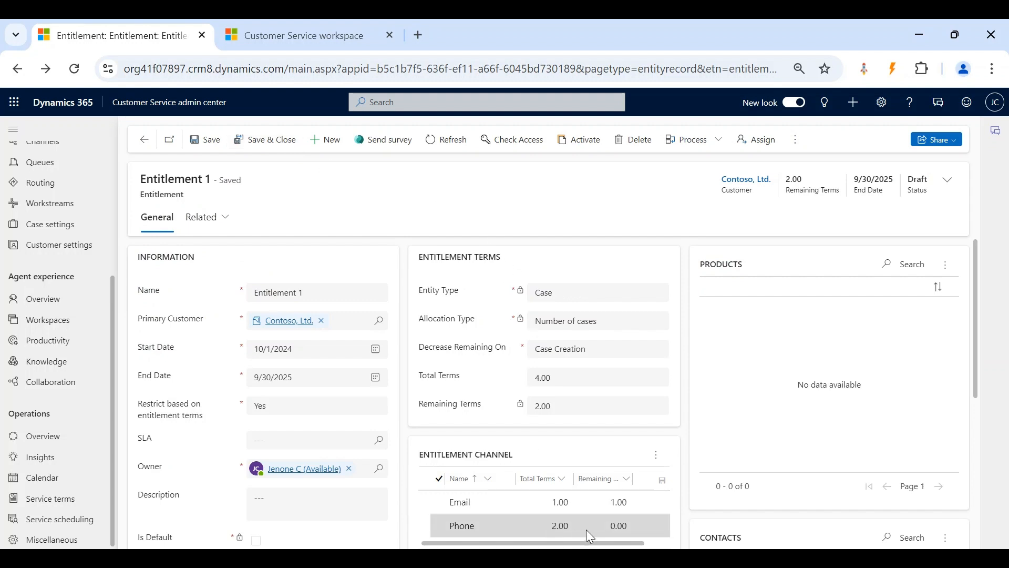
# Reopen the Phone channel, raise its Total Terms back to 3, save and close it, and check the channel allocations.
pyautogui.click(463, 530)
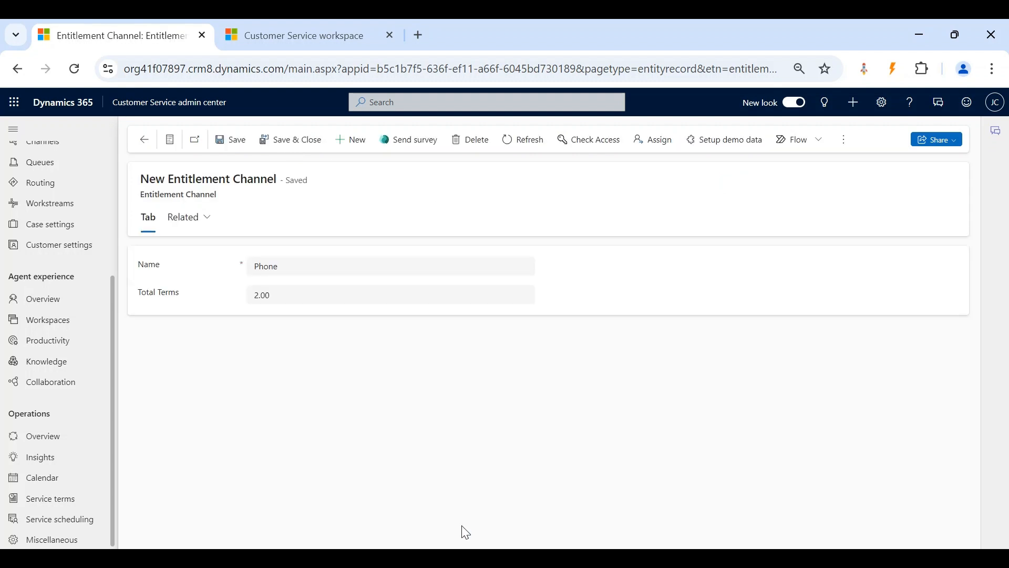
pyautogui.press('BackSpace')
pyautogui.press('BackSpace')
pyautogui.press('BackSpace')
pyautogui.press('BackSpace')
pyautogui.write('3')
pyautogui.click(291, 144)
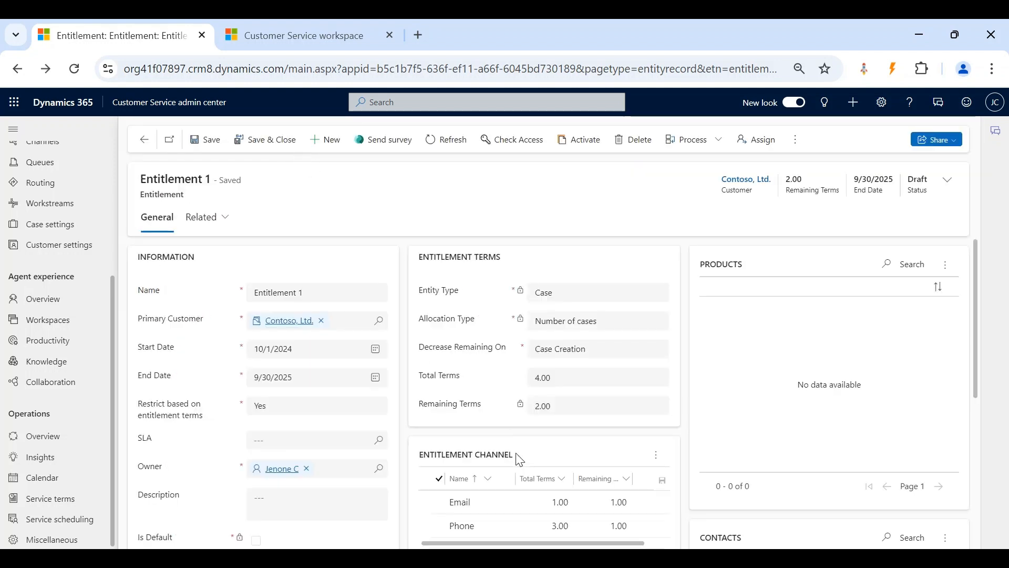
pyautogui.scroll(-2, 516, 458)
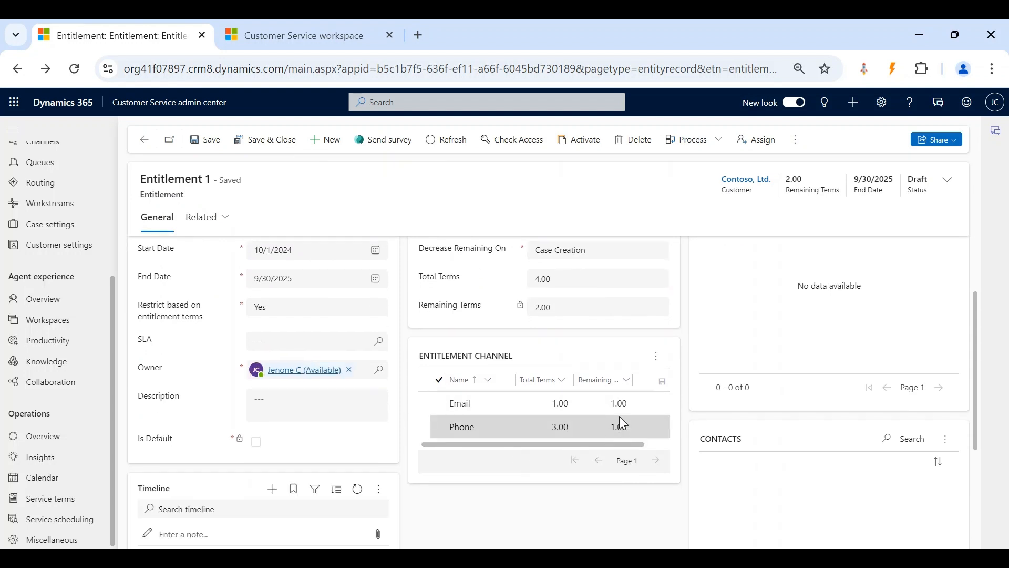
# Activate Entitlement 1 and set it as the default entitlement for the customer.
pyautogui.click(254, 29)
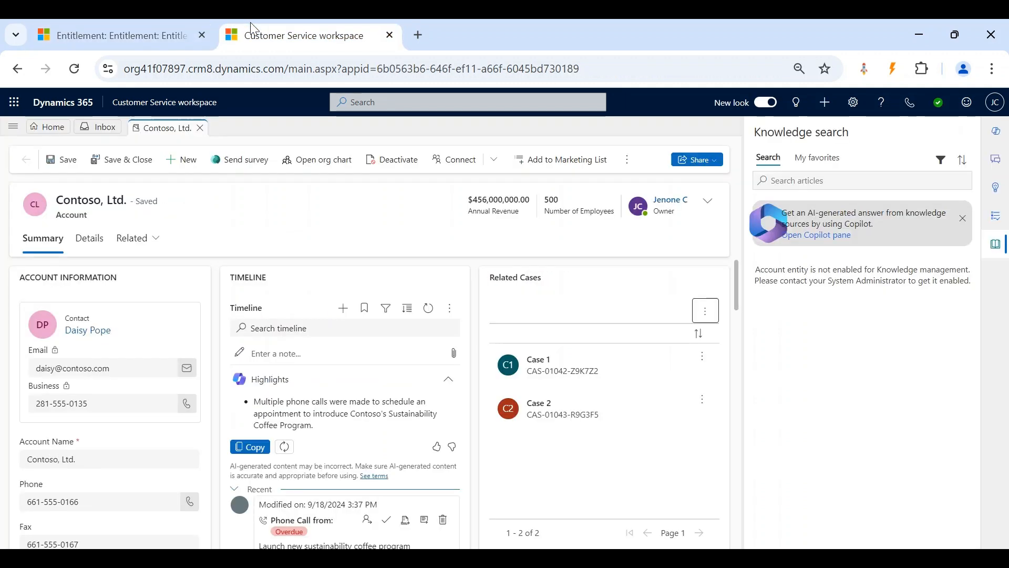
pyautogui.click(164, 29)
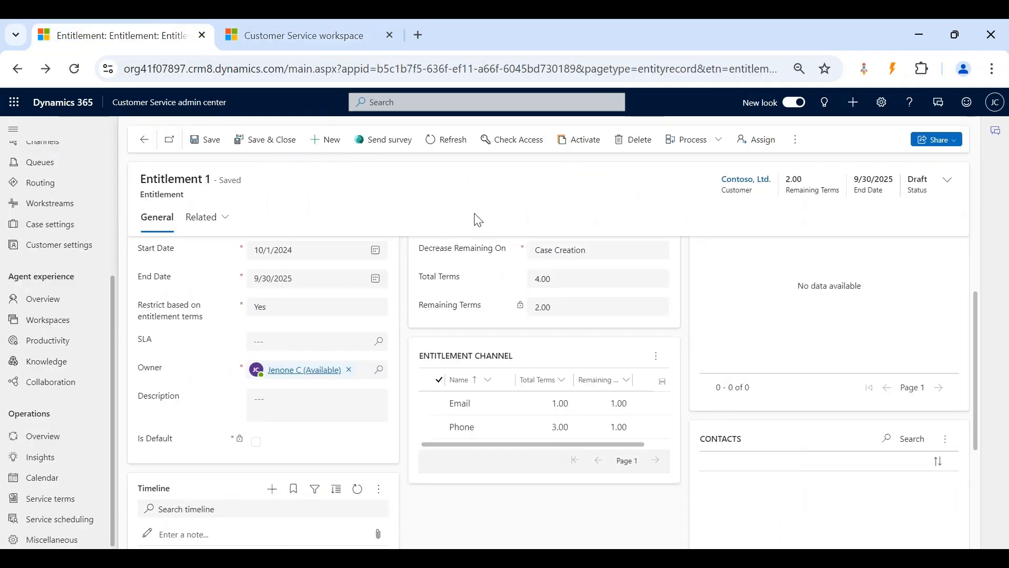
pyautogui.click(585, 150)
pyautogui.click(594, 366)
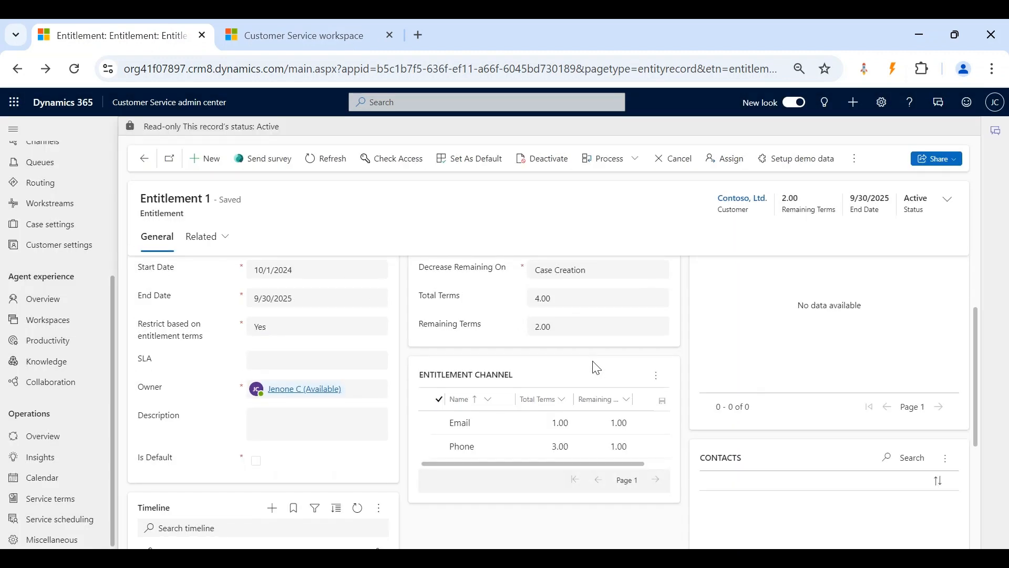
pyautogui.click(477, 159)
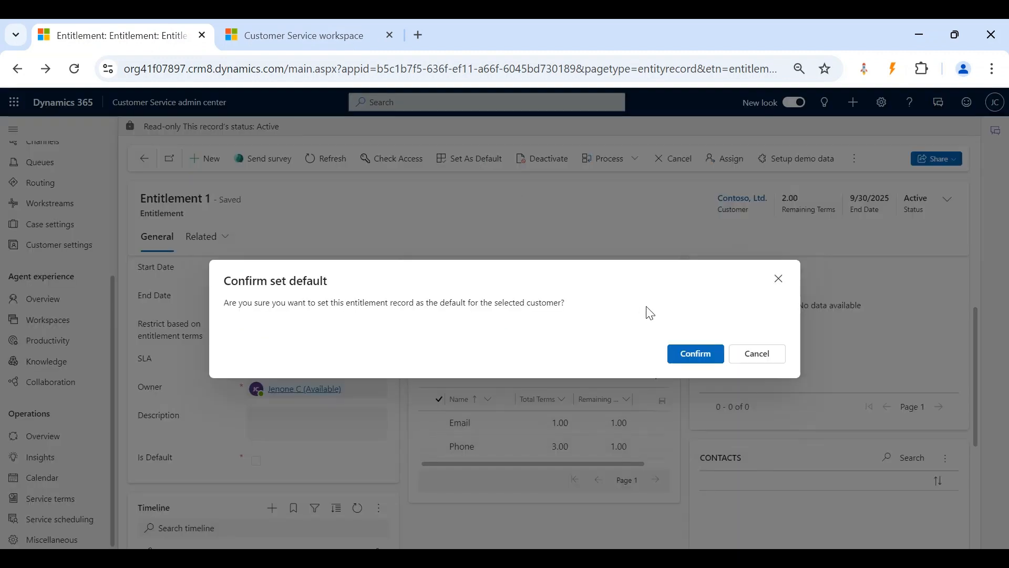
pyautogui.click(695, 354)
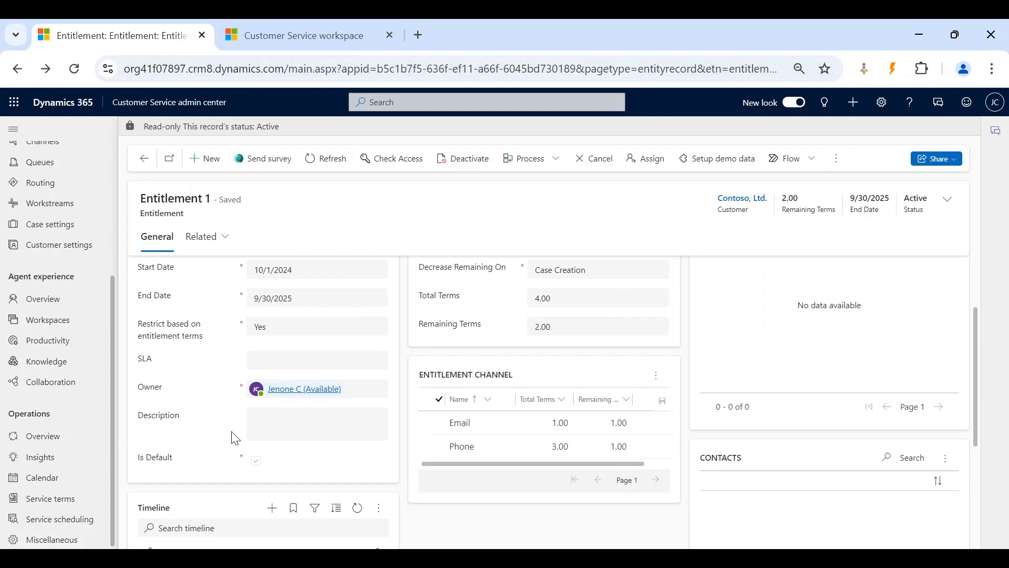
# Switch to Customer Service workspace, create a case titled Case 3 for Contoso, Ltd. with origin Phone, and save and close it.
pyautogui.click(274, 22)
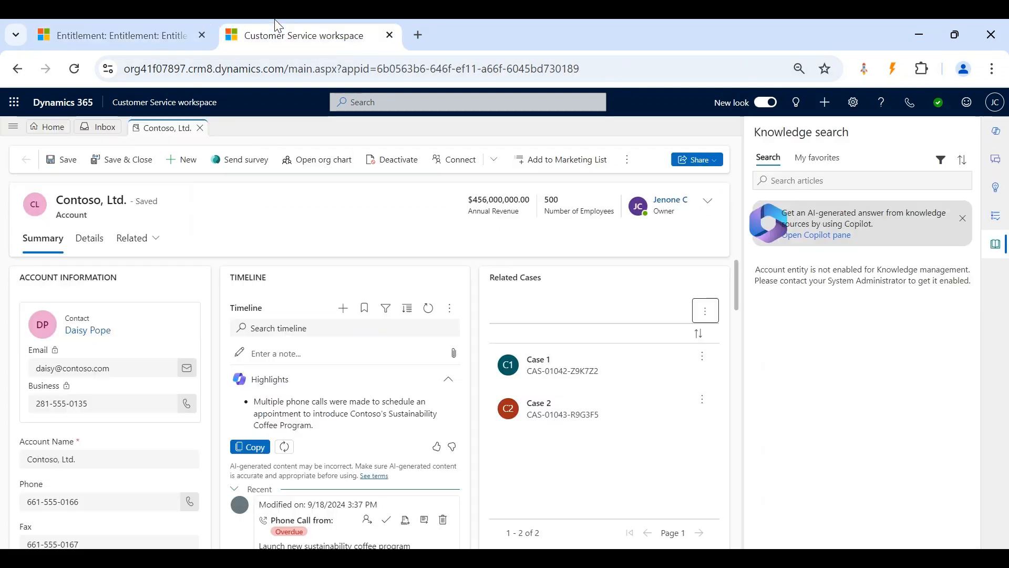
pyautogui.click(709, 315)
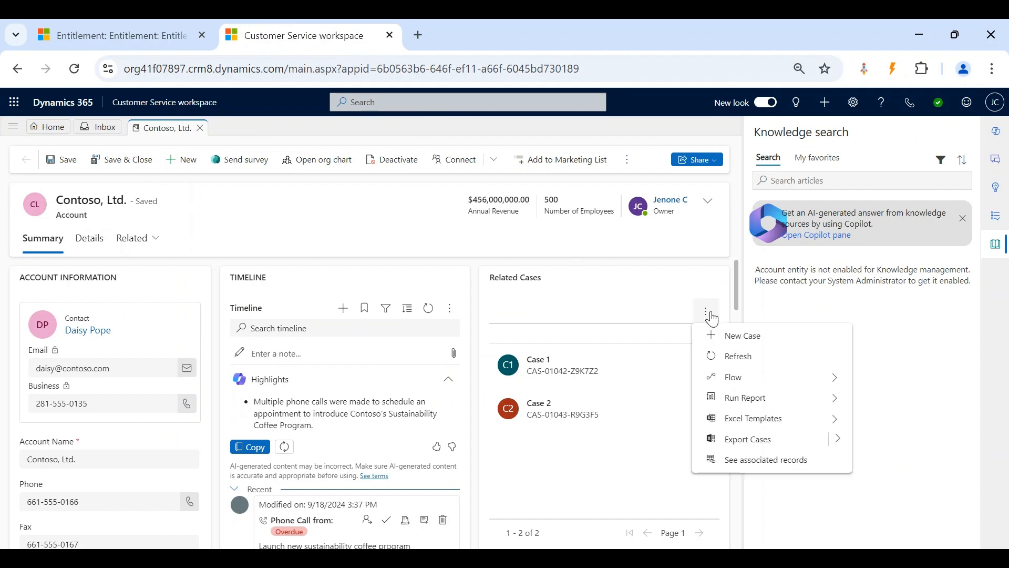
pyautogui.click(740, 334)
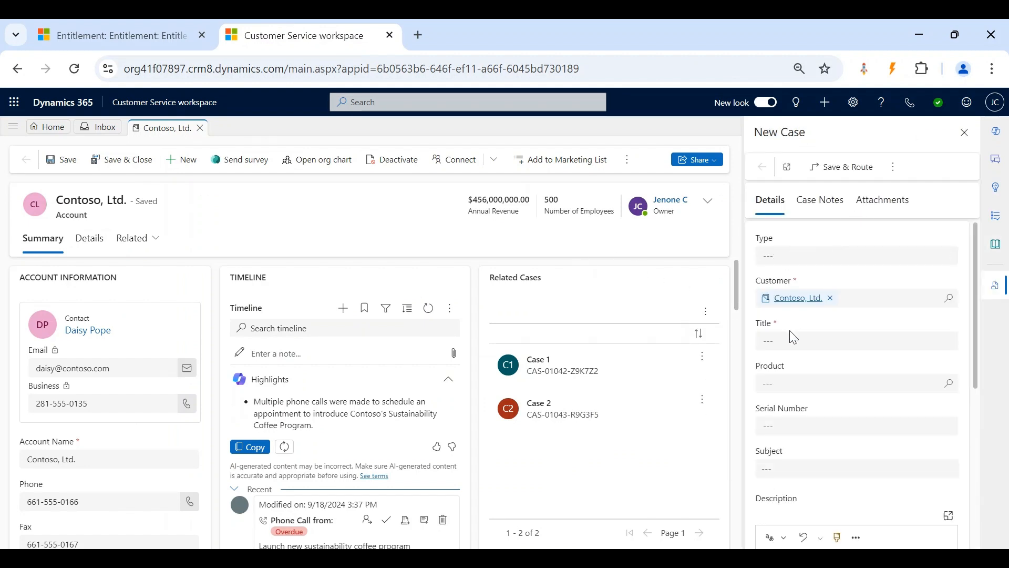
pyautogui.write('Case 3')
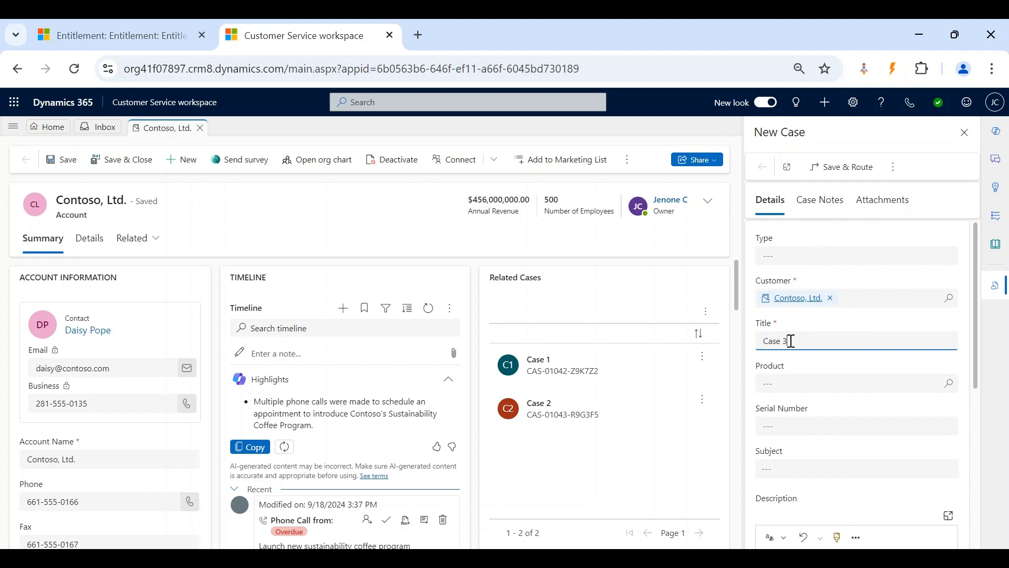
pyautogui.scroll(-5, 794, 383)
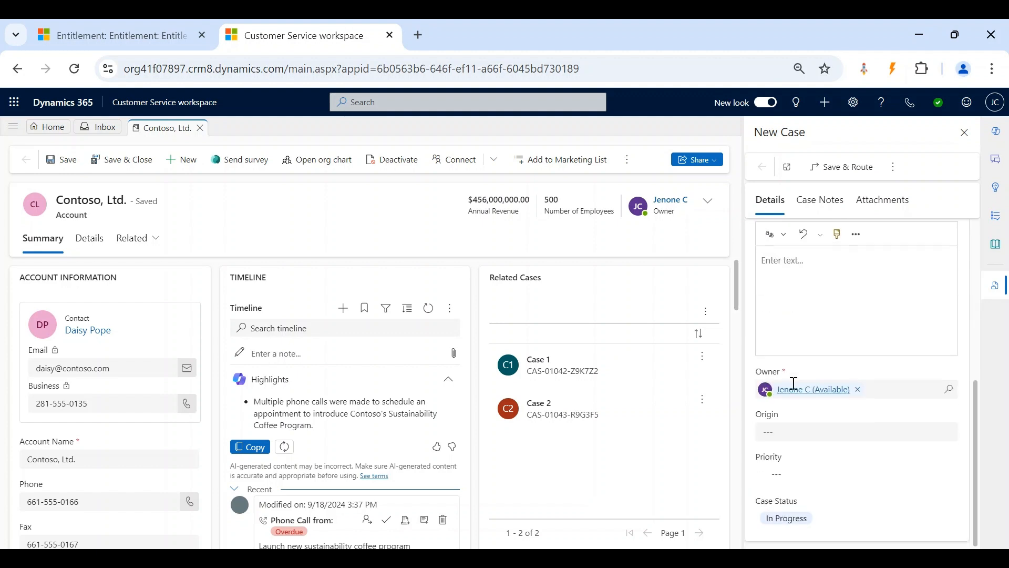
pyautogui.click(788, 433)
pyautogui.click(792, 316)
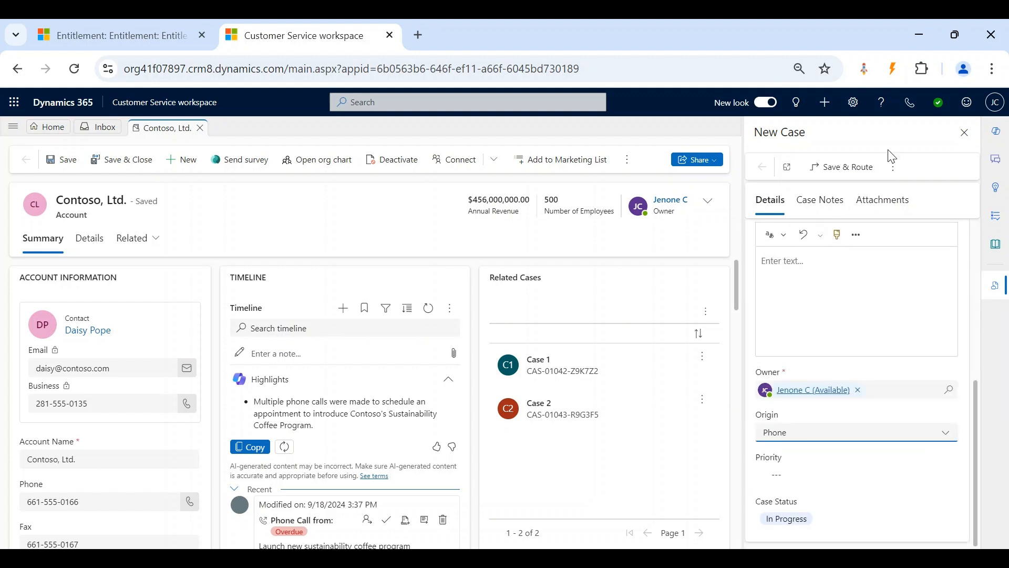
pyautogui.click(893, 168)
pyautogui.click(848, 191)
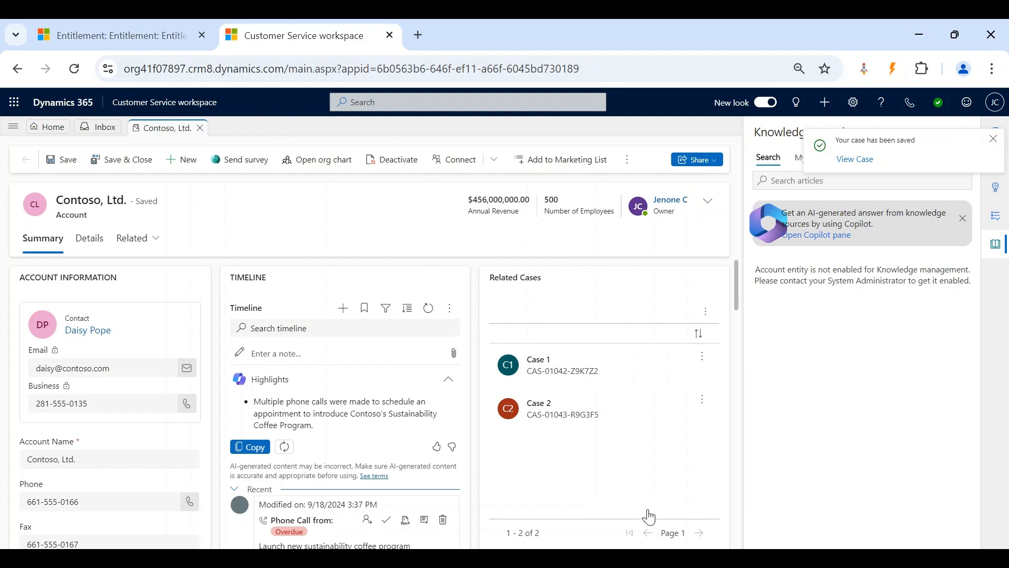
# Return to Customer Service admin center and refresh Entitlement 1 to check the total and Phone channel remaining terms after Case 3.
pyautogui.click(102, 38)
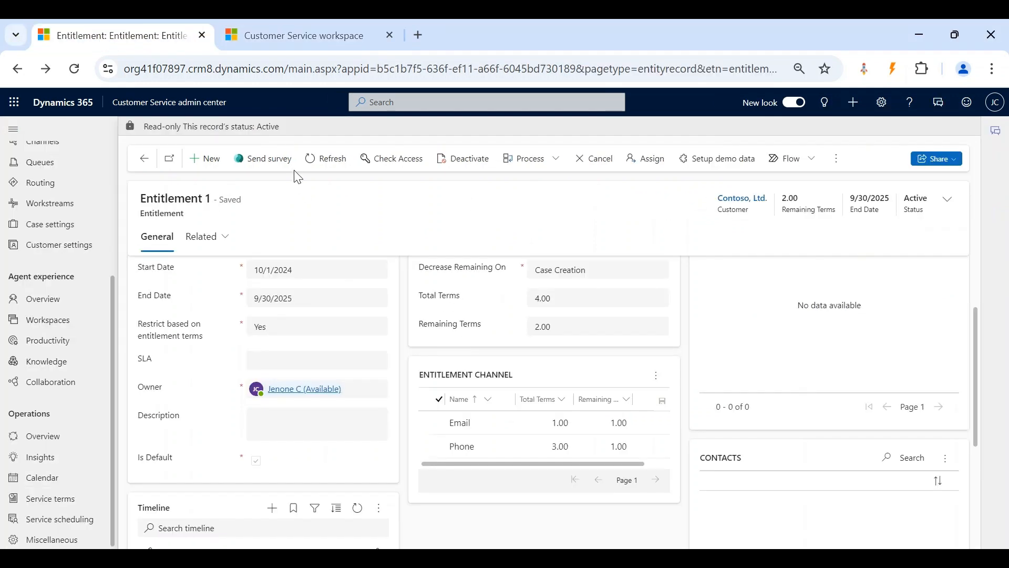
pyautogui.click(322, 158)
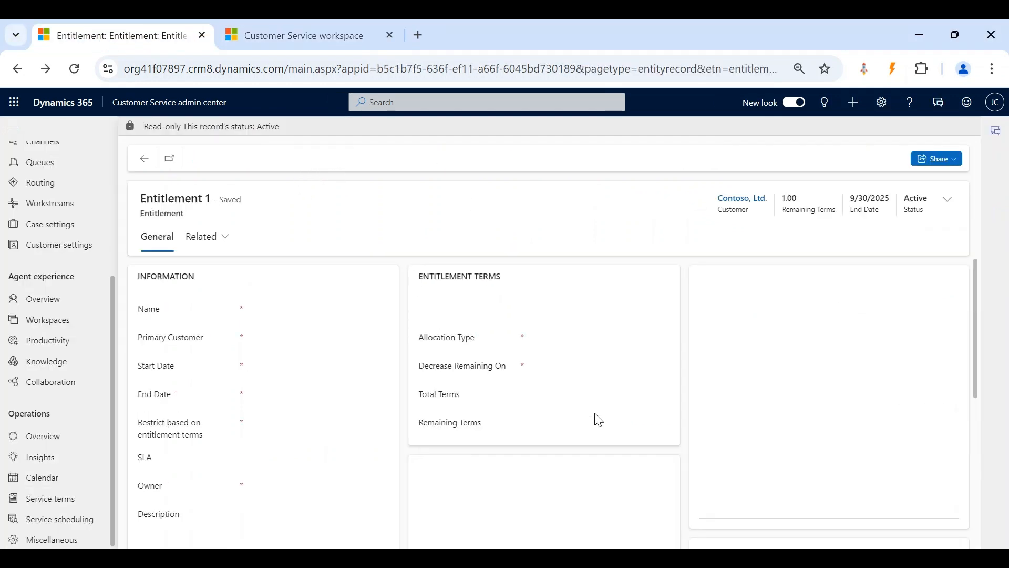
pyautogui.scroll(-3, 624, 443)
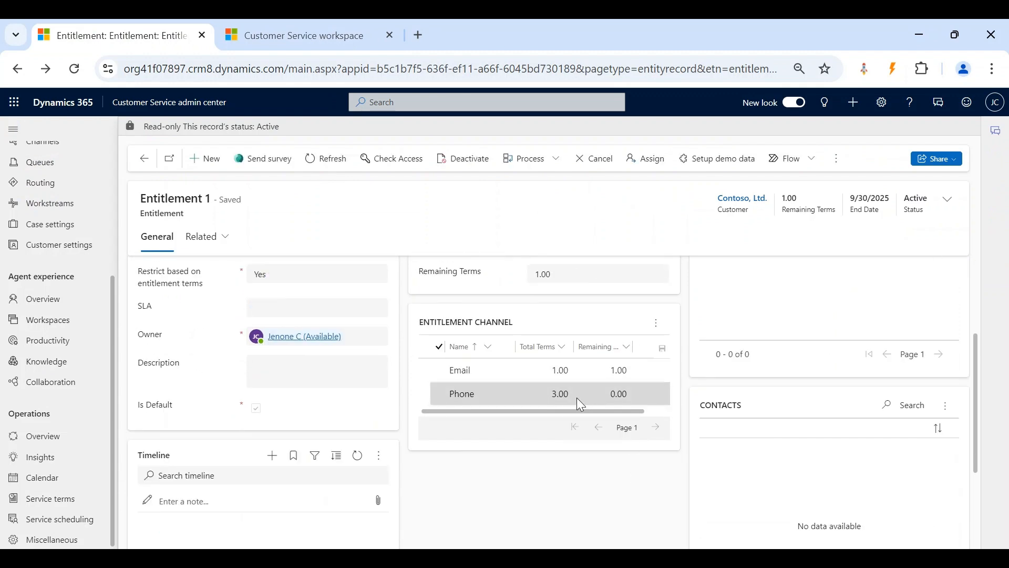
# Switch to Customer Service workspace and fill in a new Contoso, Ltd. case titled Case 4 with origin Phone.
pyautogui.click(297, 21)
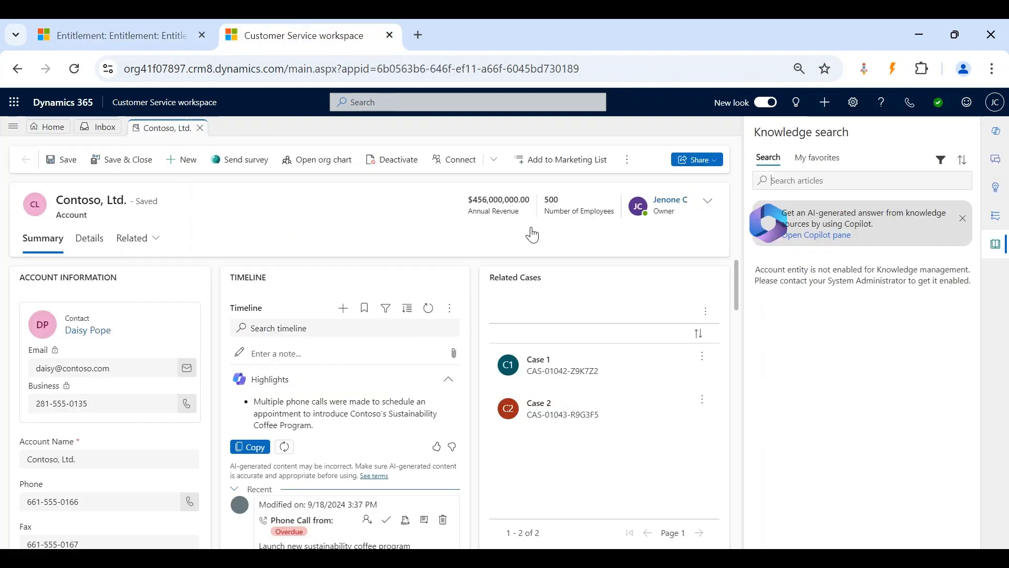
pyautogui.click(708, 312)
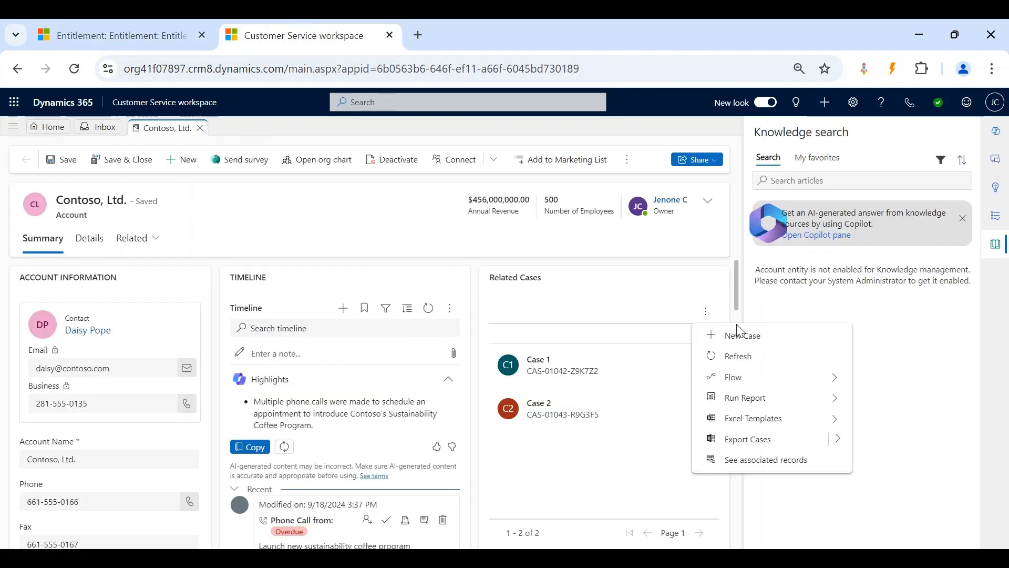
pyautogui.click(755, 345)
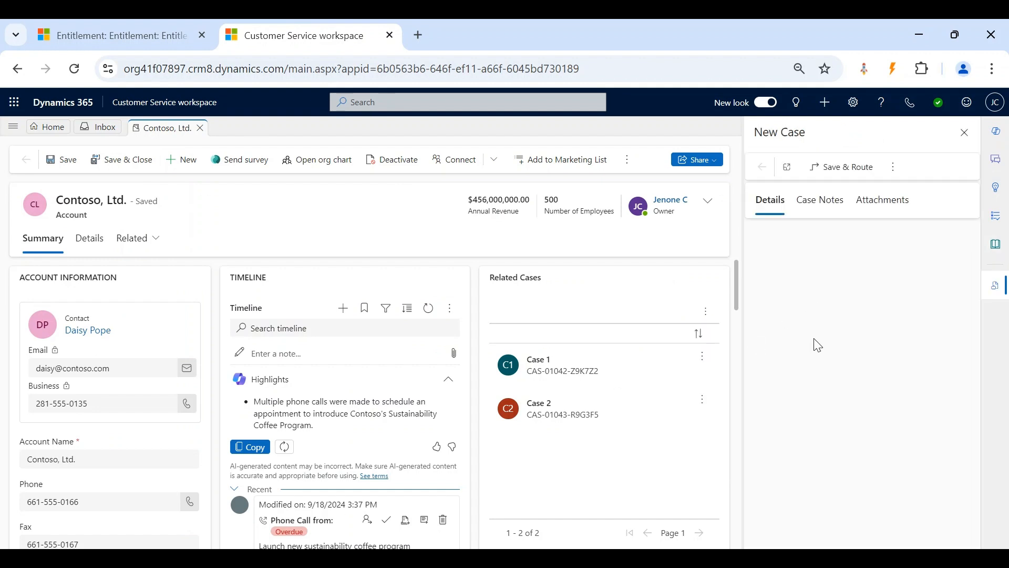
pyautogui.click(796, 342)
pyautogui.write('Cas')
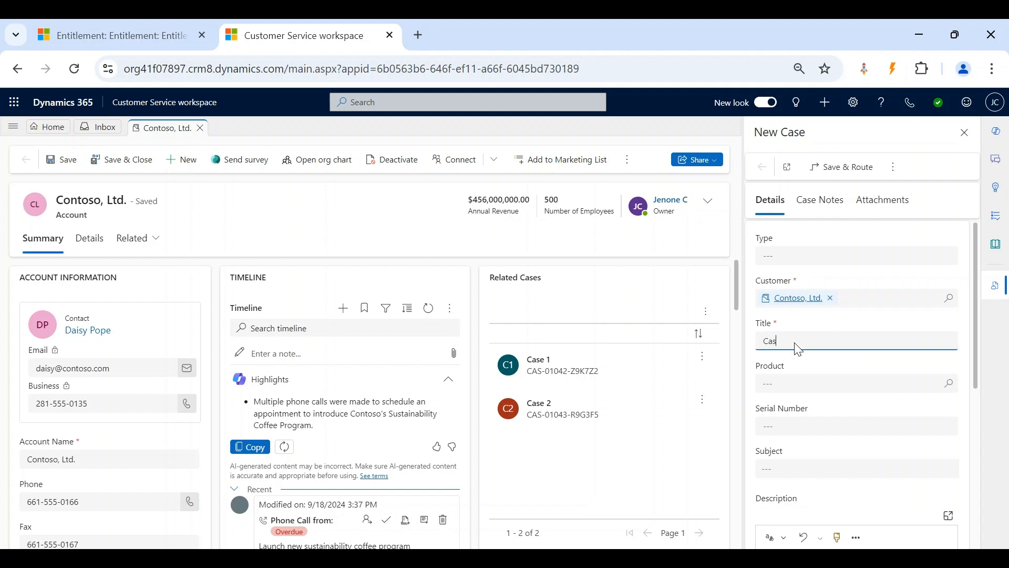
pyautogui.write('e 4')
pyautogui.scroll(-4, 806, 424)
pyautogui.scroll(-2, 805, 424)
pyautogui.click(801, 433)
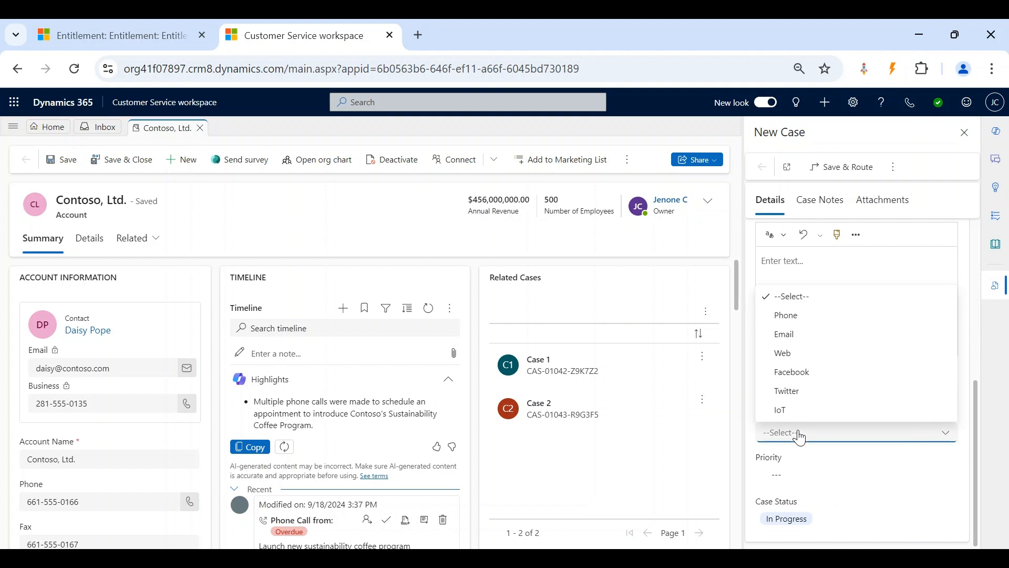
pyautogui.click(796, 314)
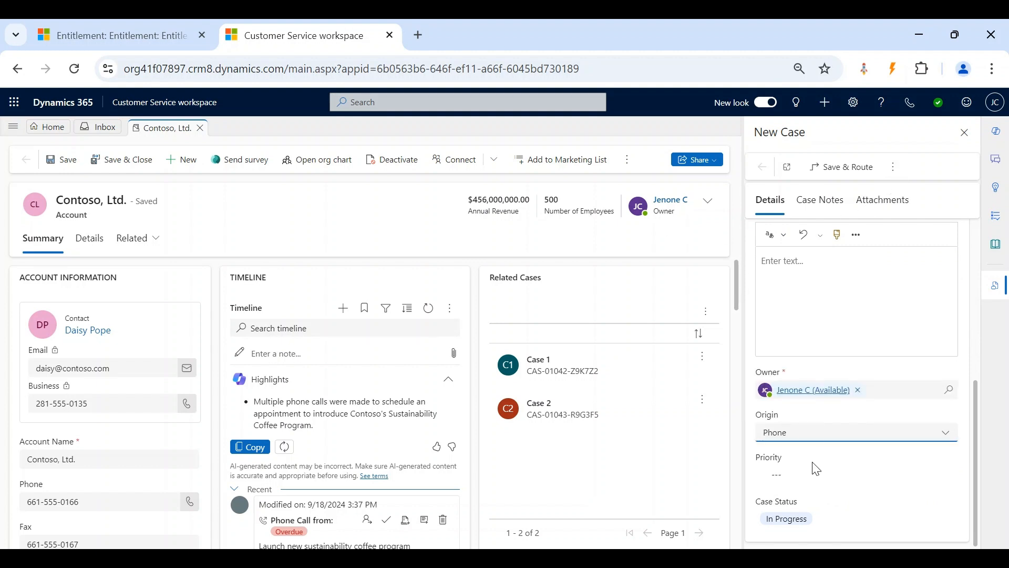
# Recheck the Phone channel's remaining terms on Entitlement 1, then return to Customer Service workspace and try to save and close Case 4.
pyautogui.click(153, 39)
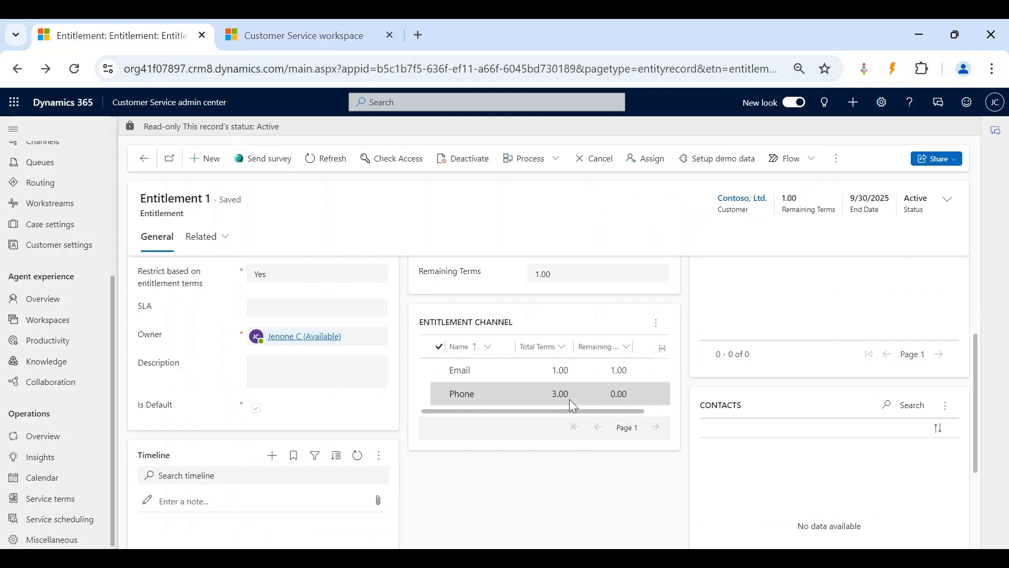
pyautogui.click(315, 33)
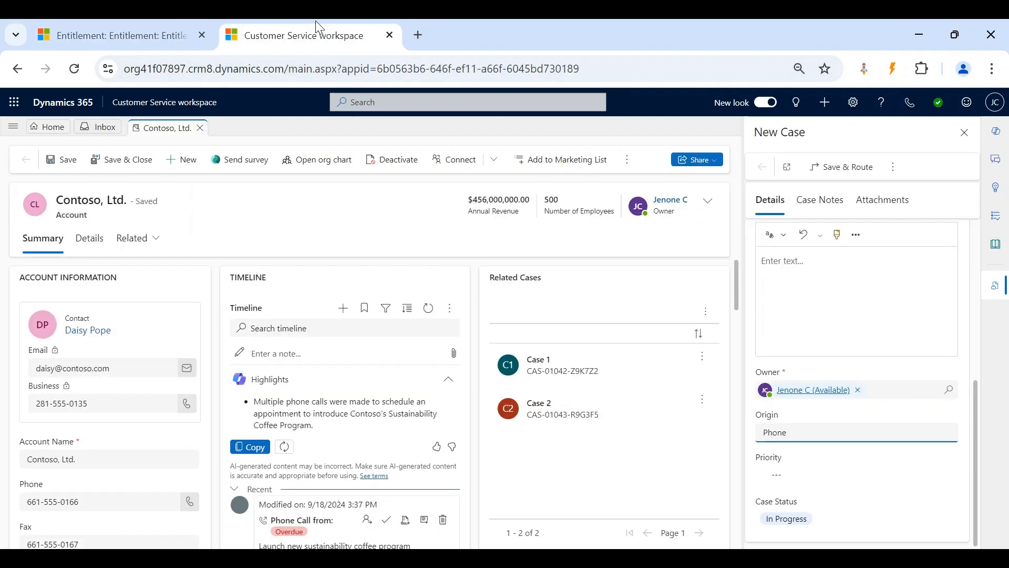
pyautogui.click(893, 167)
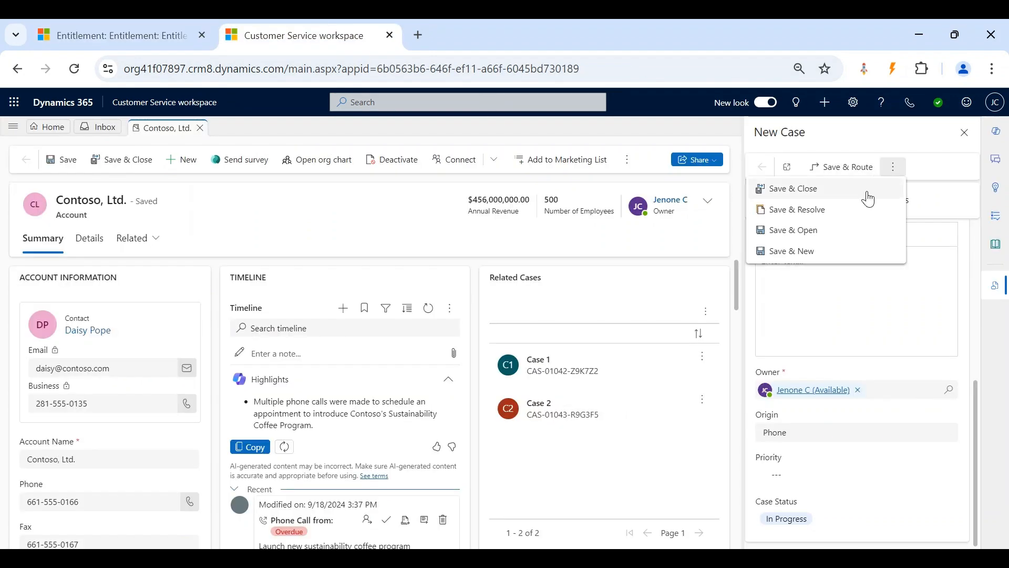
pyautogui.click(867, 193)
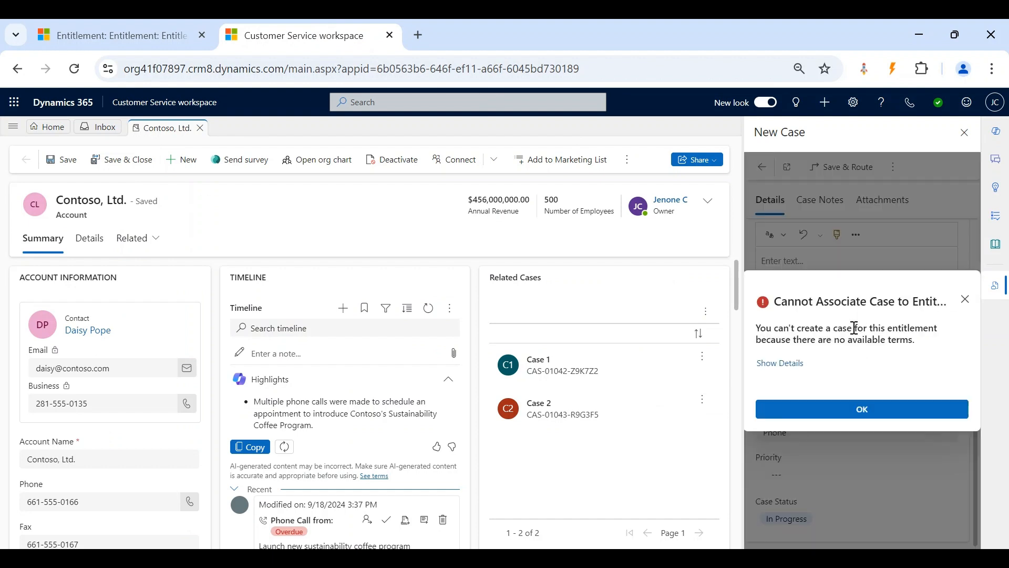
# Switch to Customer Service admin center and compare Entitlement 1's overall remaining terms with those of its Email and Phone channels.
pyautogui.click(132, 32)
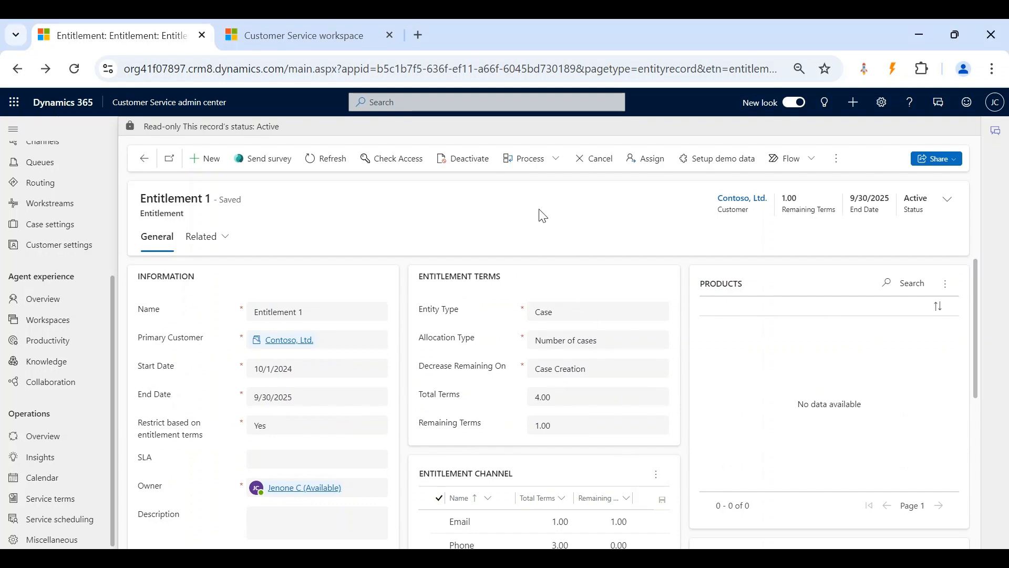
pyautogui.click(336, 22)
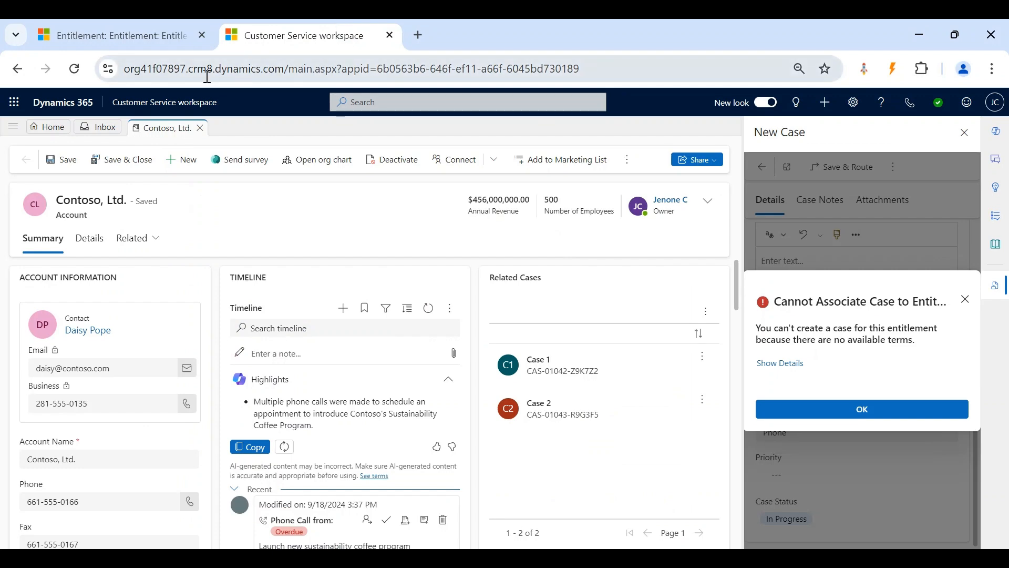
pyautogui.click(152, 36)
pyautogui.scroll(-1, 610, 297)
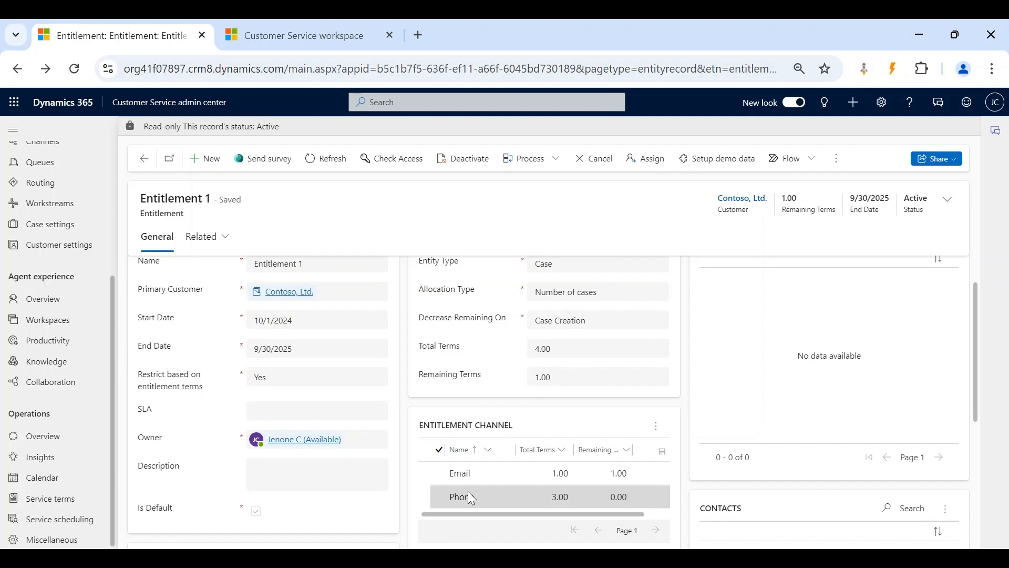
pyautogui.scroll(1, 470, 493)
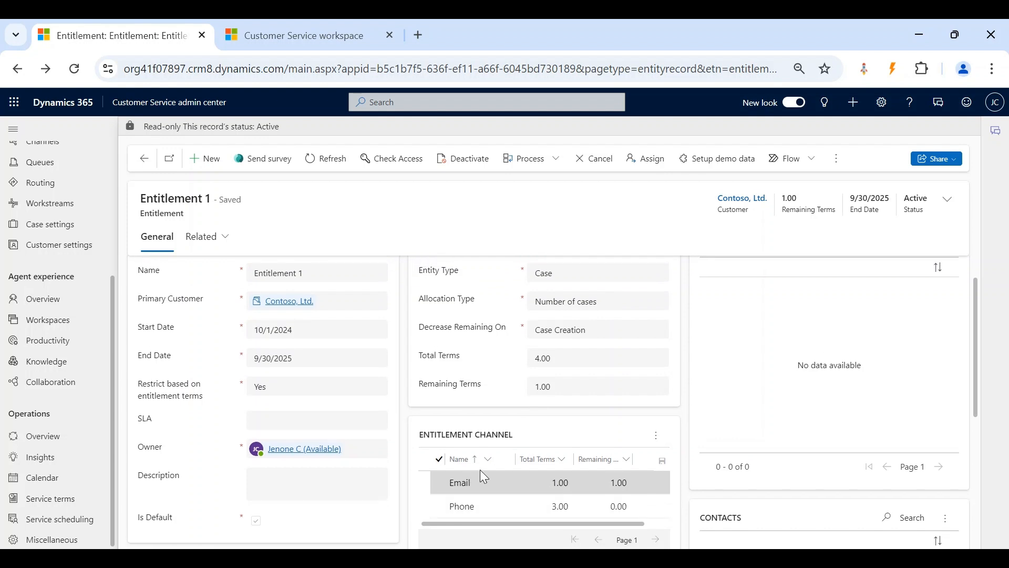
pyautogui.scroll(1, 472, 481)
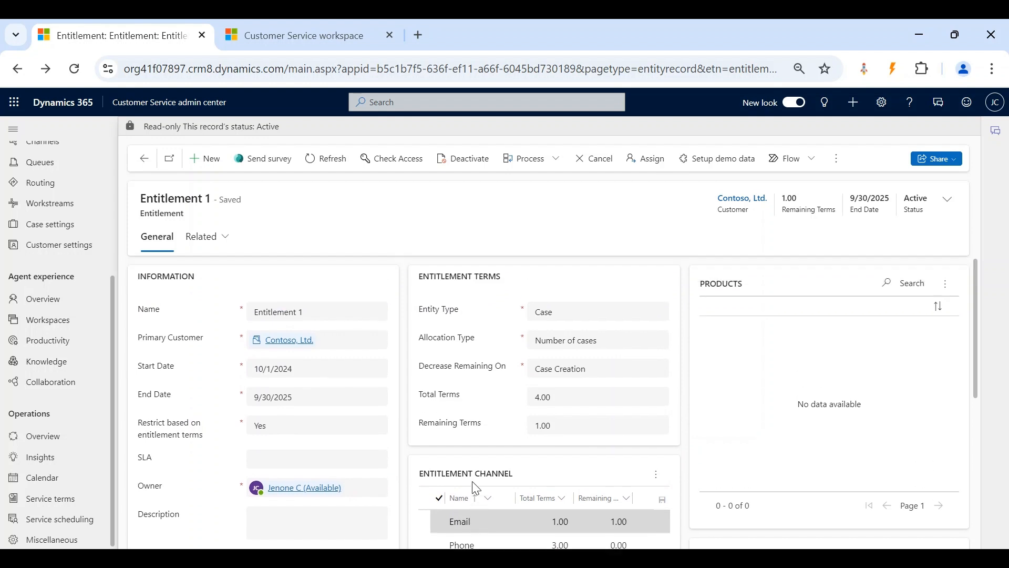
pyautogui.scroll(-2, 428, 444)
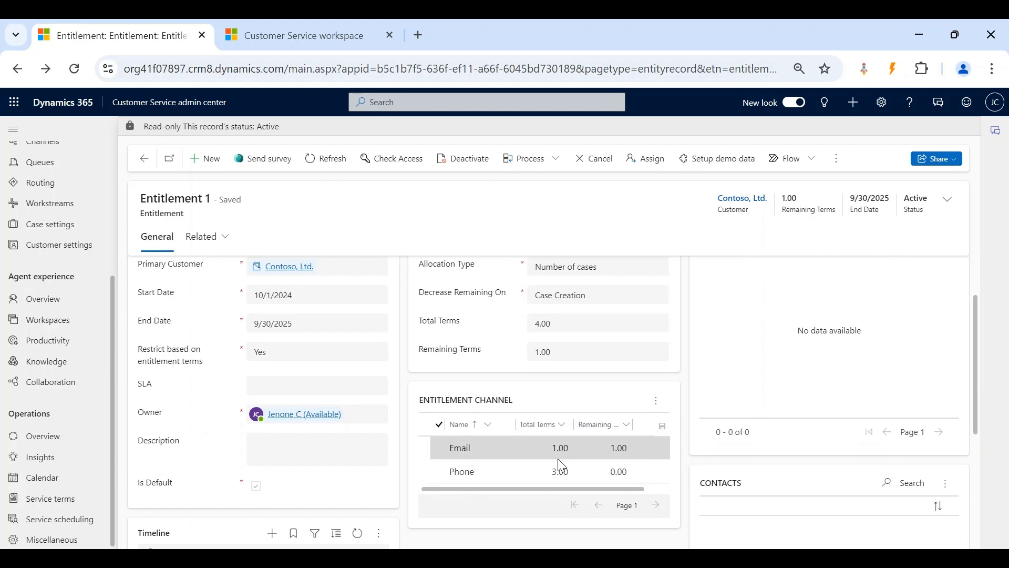
pyautogui.scroll(2, 558, 459)
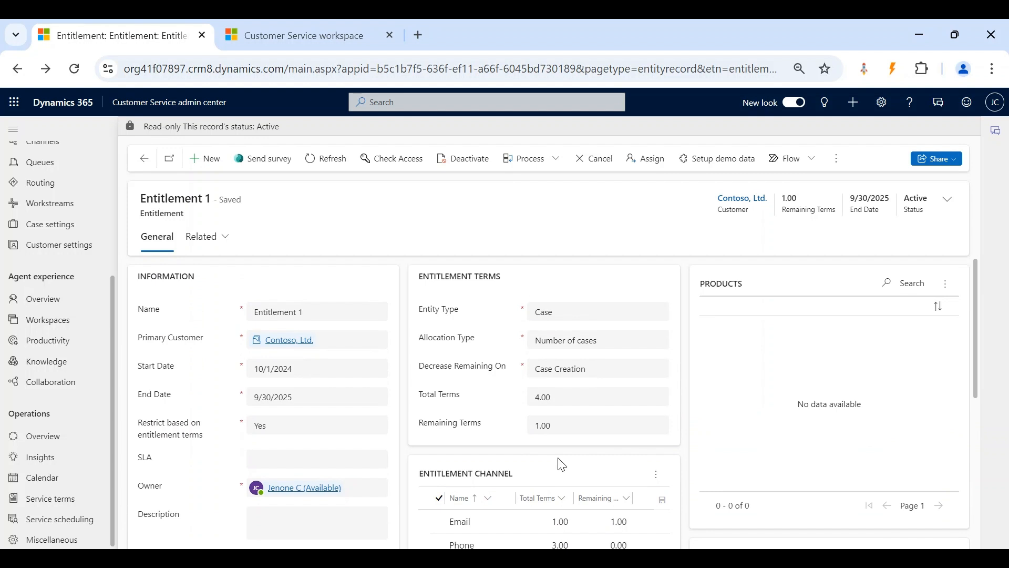
pyautogui.scroll(-1, 562, 465)
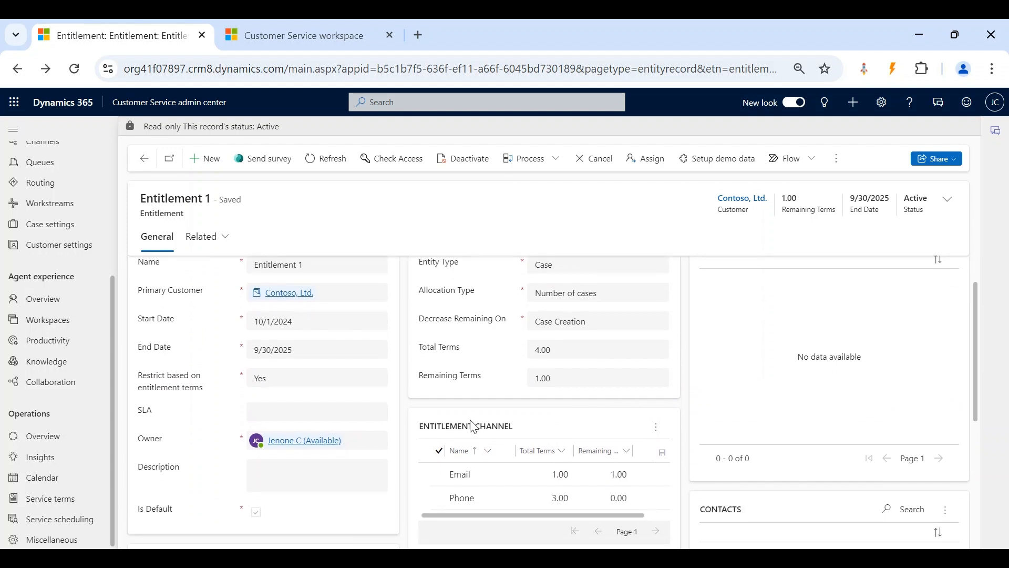
pyautogui.scroll(1, 513, 423)
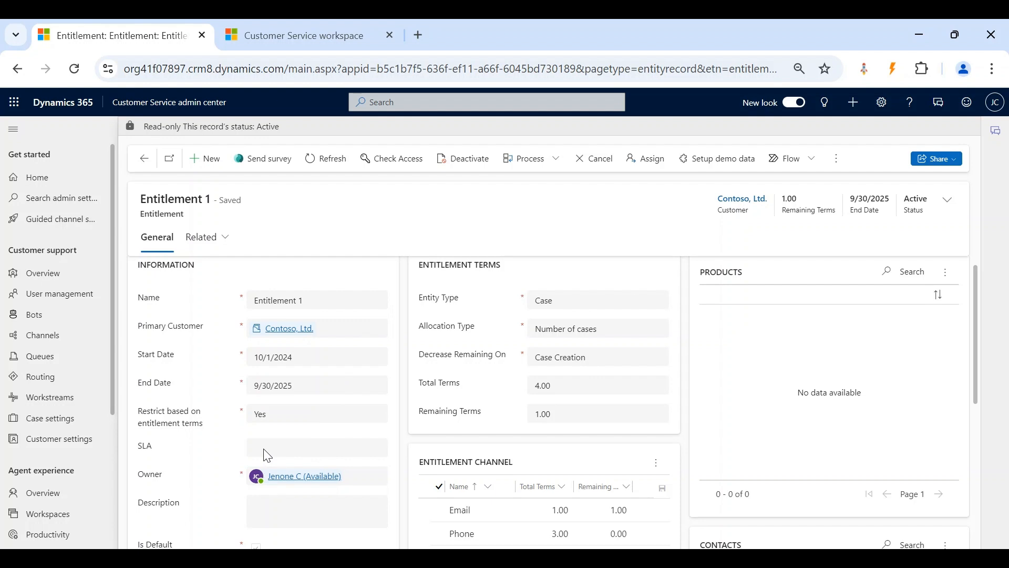
# Switch to Customer Service workspace and open Case 3 from Contoso, Ltd.'s related cases to check its SLA timers.
pyautogui.click(322, 21)
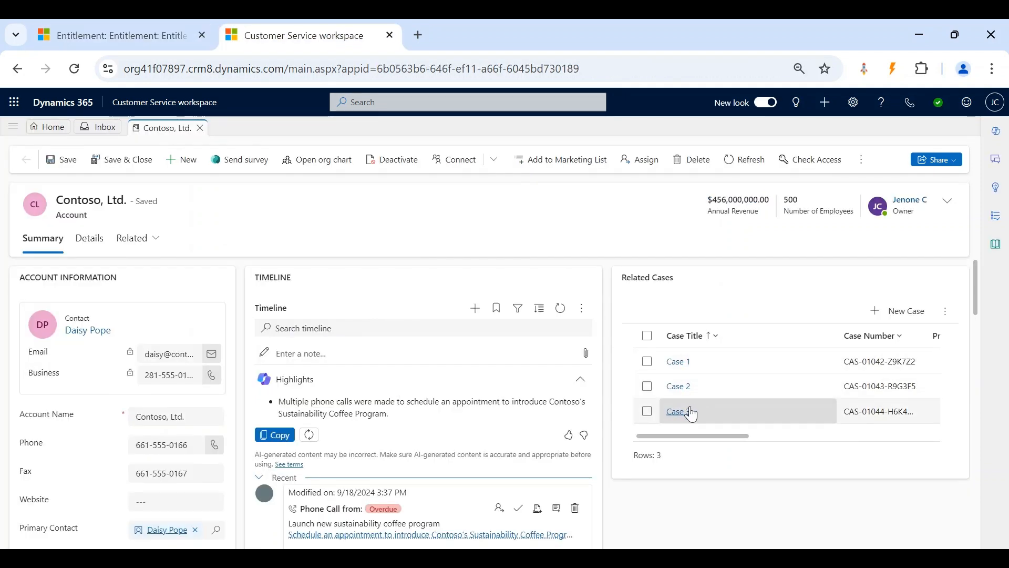
pyautogui.click(683, 415)
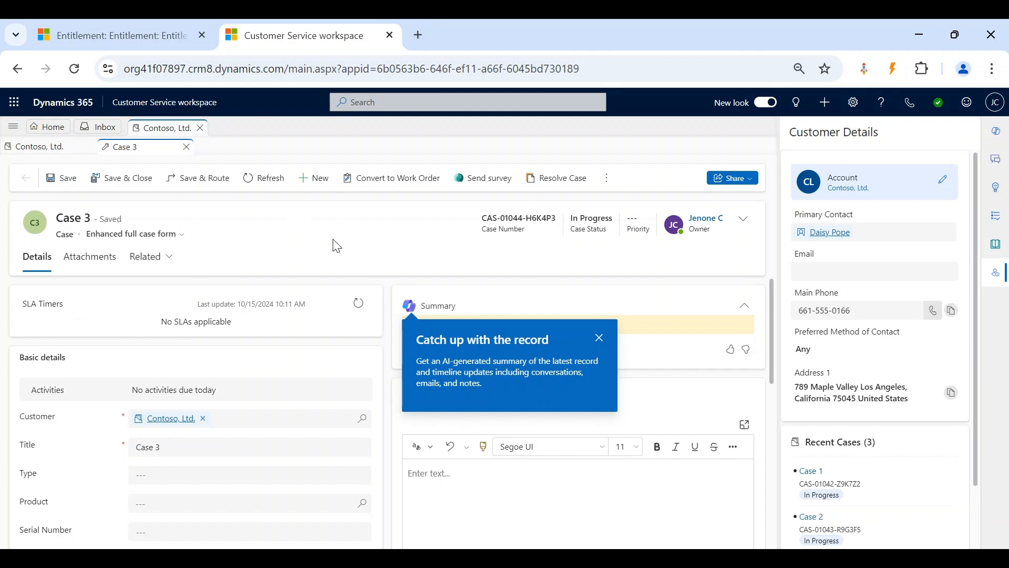
# Return to Customer Service admin center, deactivate Entitlement 1, and save it with the SLA Case SLA - For Entitlement demo.
pyautogui.click(132, 37)
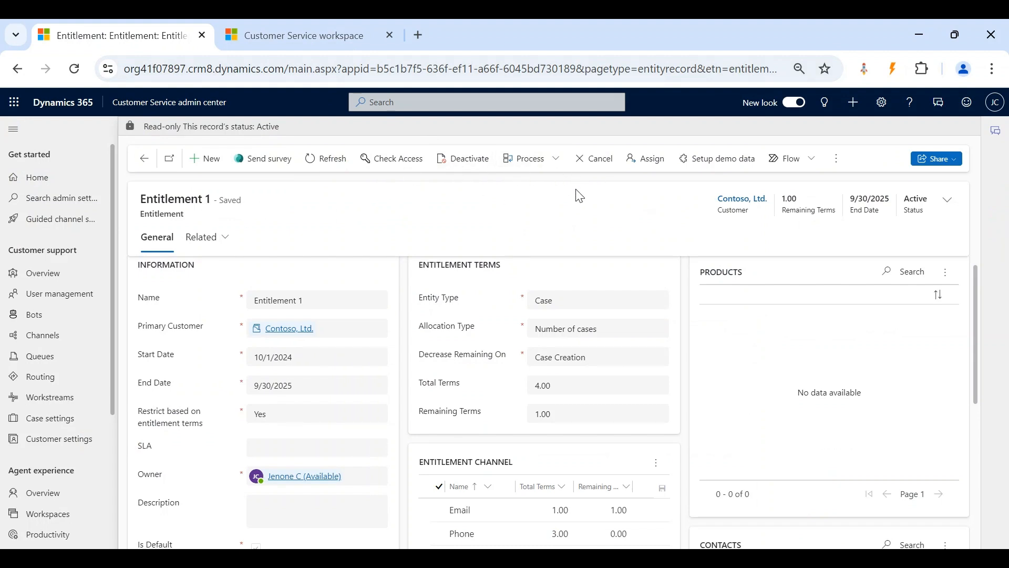
pyautogui.click(473, 164)
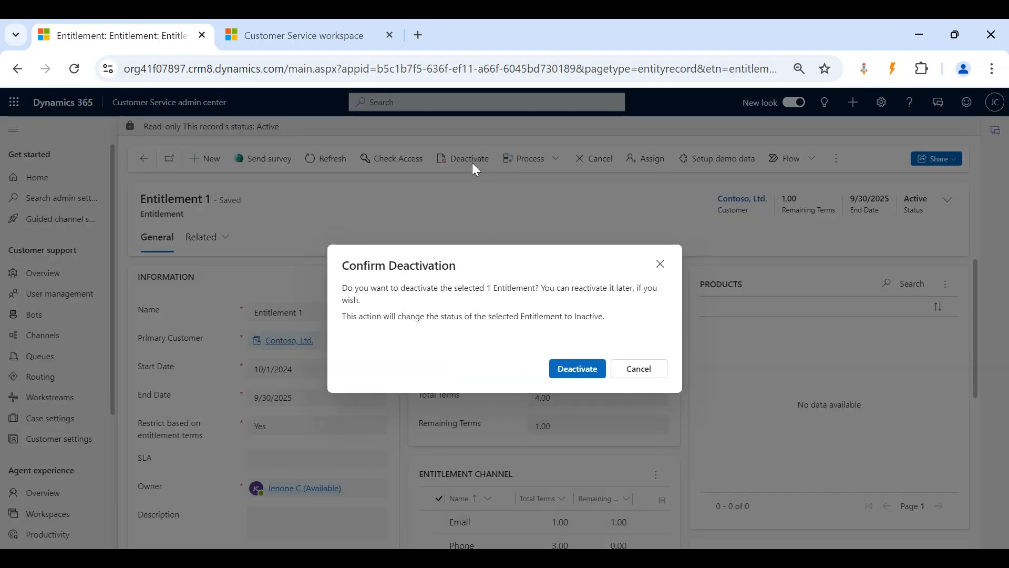
pyautogui.click(577, 369)
pyautogui.click(295, 448)
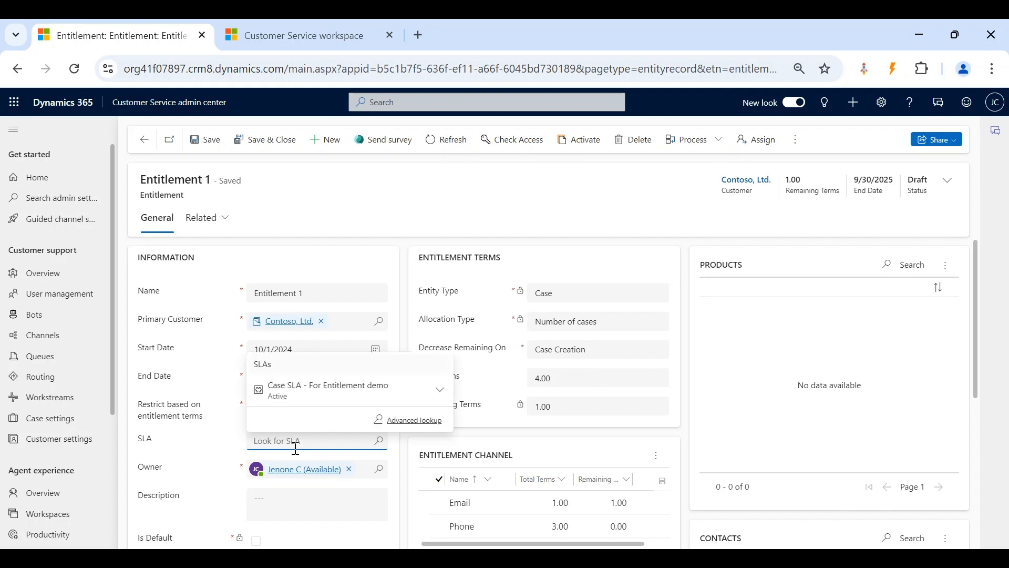
pyautogui.click(320, 400)
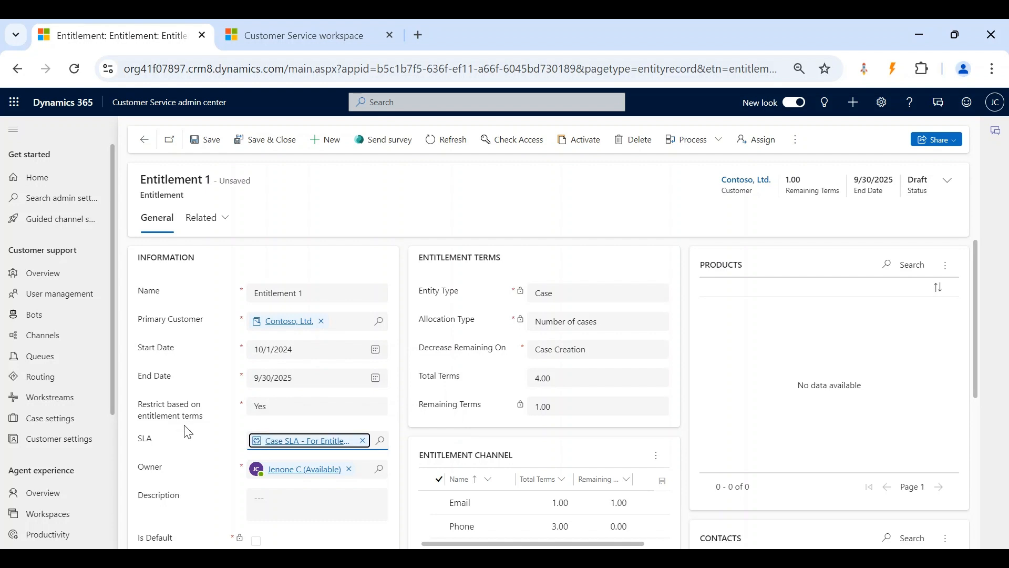
pyautogui.scroll(-1, 203, 452)
pyautogui.click(204, 146)
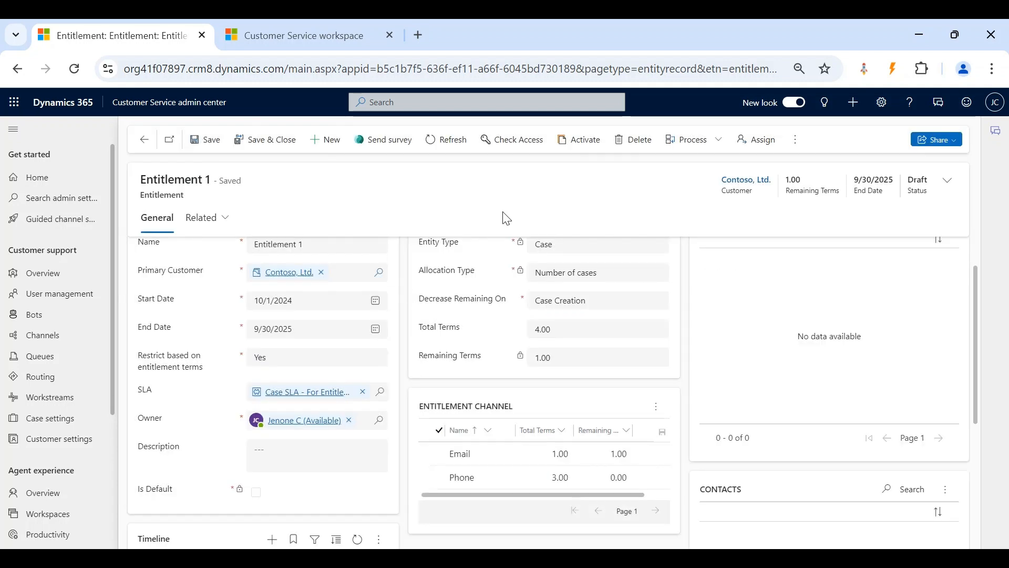
# Activate Entitlement 1 again and set it as the default entitlement for Contoso, Ltd.
pyautogui.click(574, 141)
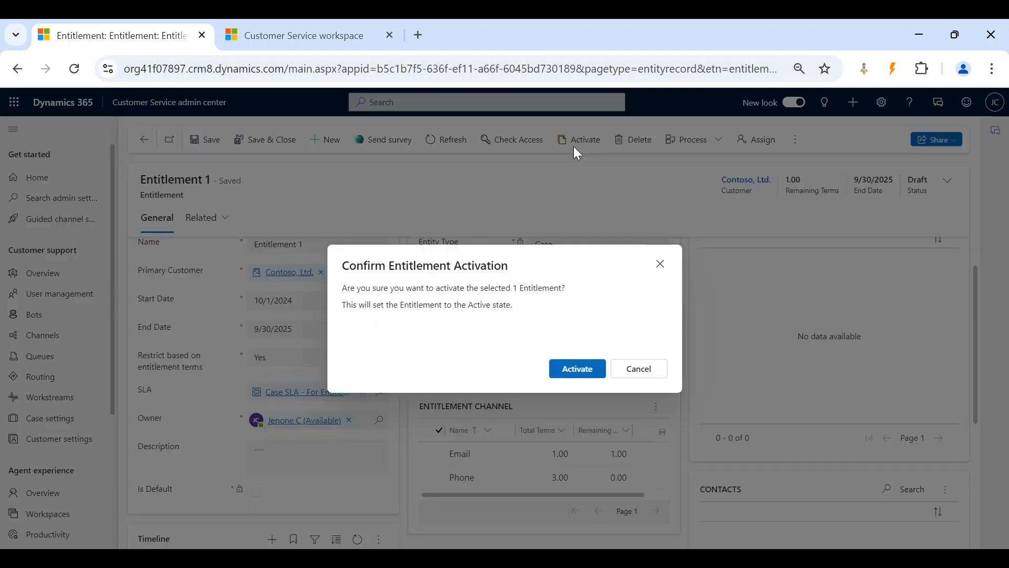
pyautogui.click(591, 374)
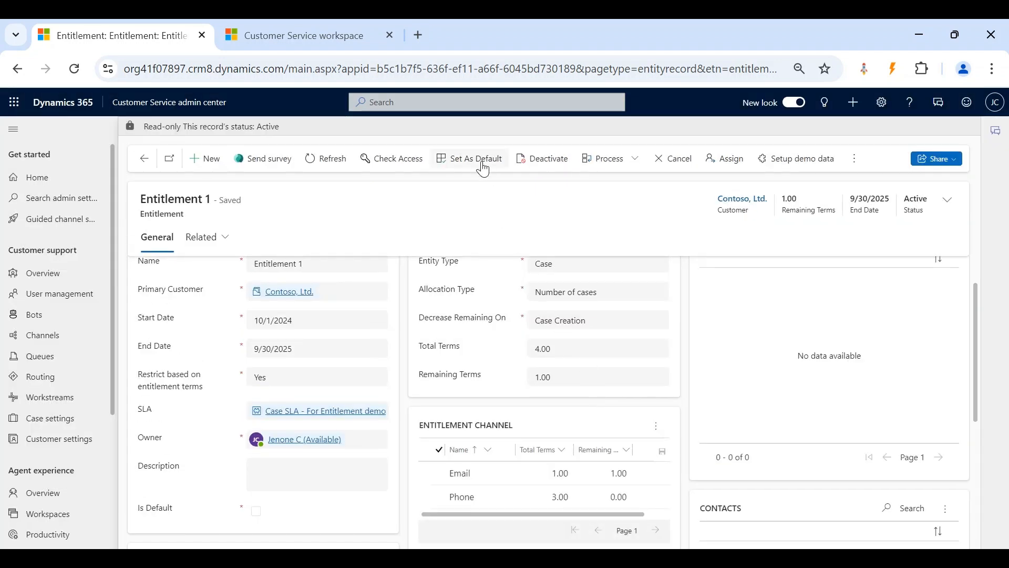
pyautogui.click(483, 167)
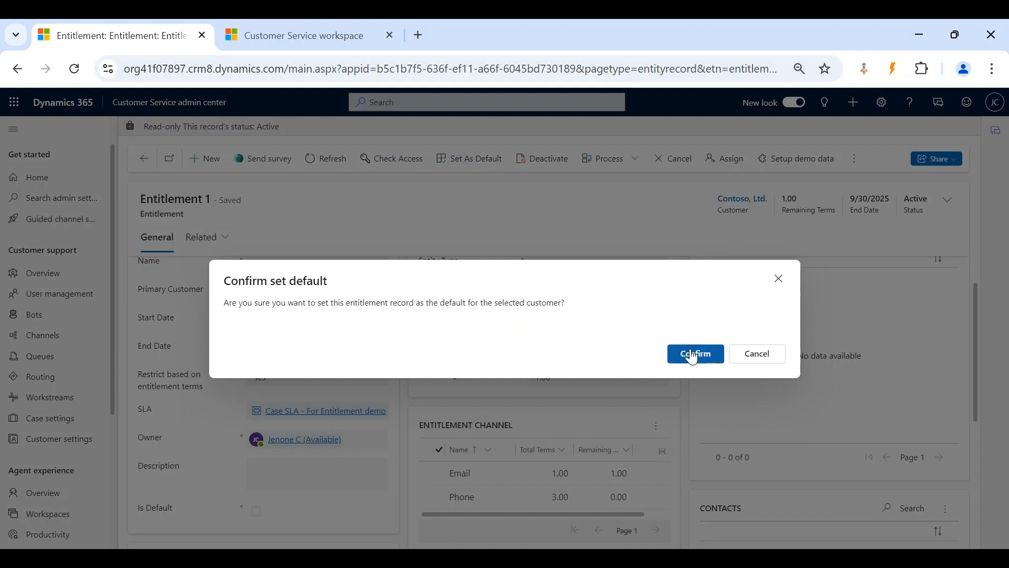
pyautogui.click(693, 355)
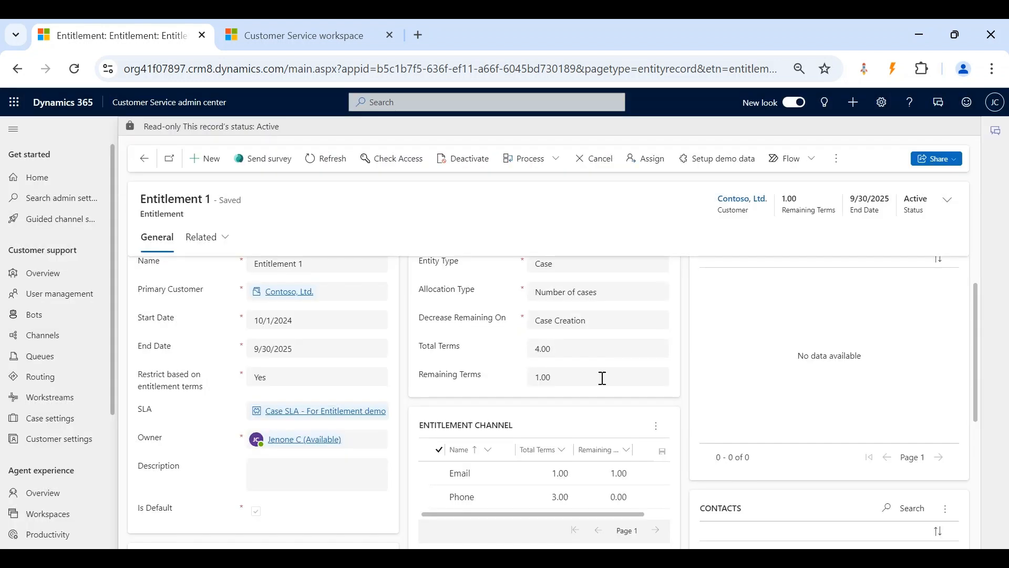
pyautogui.scroll(1, 568, 395)
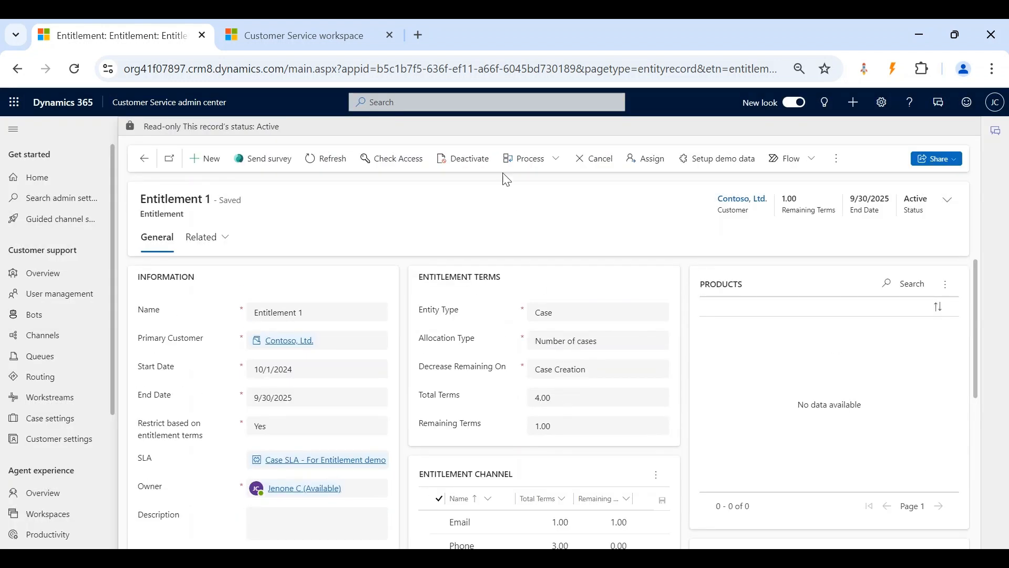
# In Customer Service workspace, start a Contoso, Ltd. case titled Case - SLA test, then check Entitlement 1's channel terms in Customer Service admin center.
pyautogui.click(307, 21)
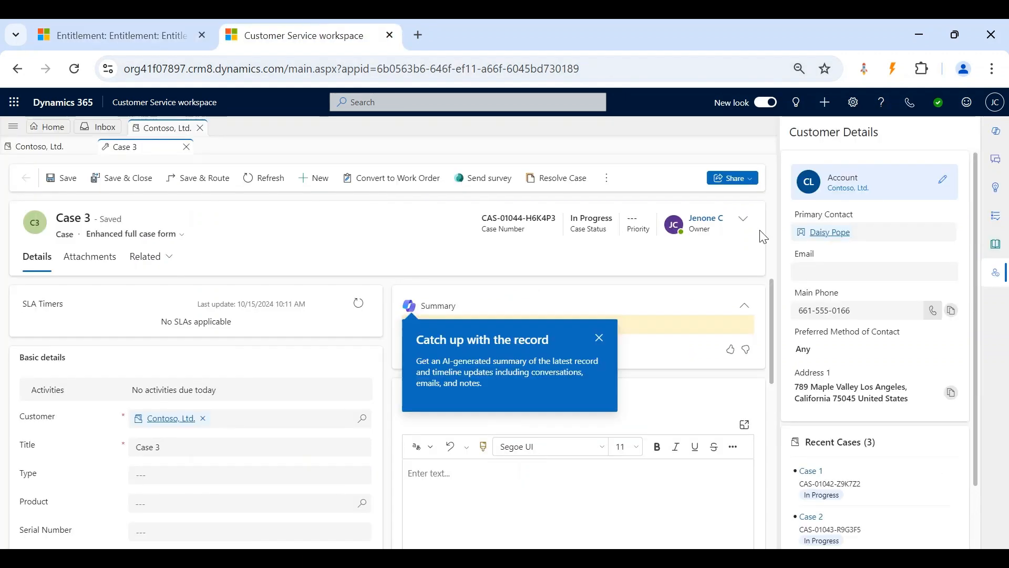
pyautogui.click(58, 148)
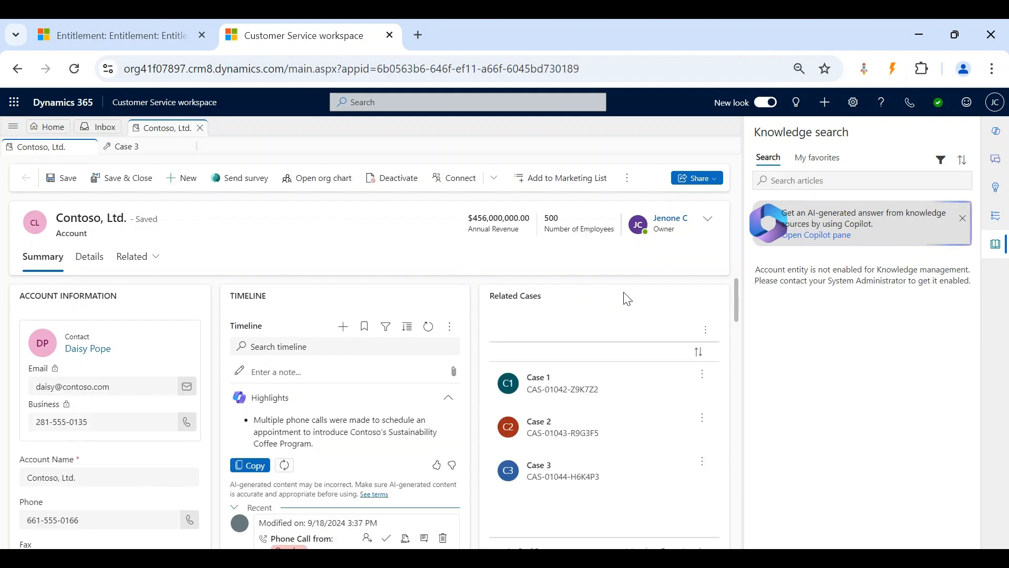
pyautogui.click(705, 340)
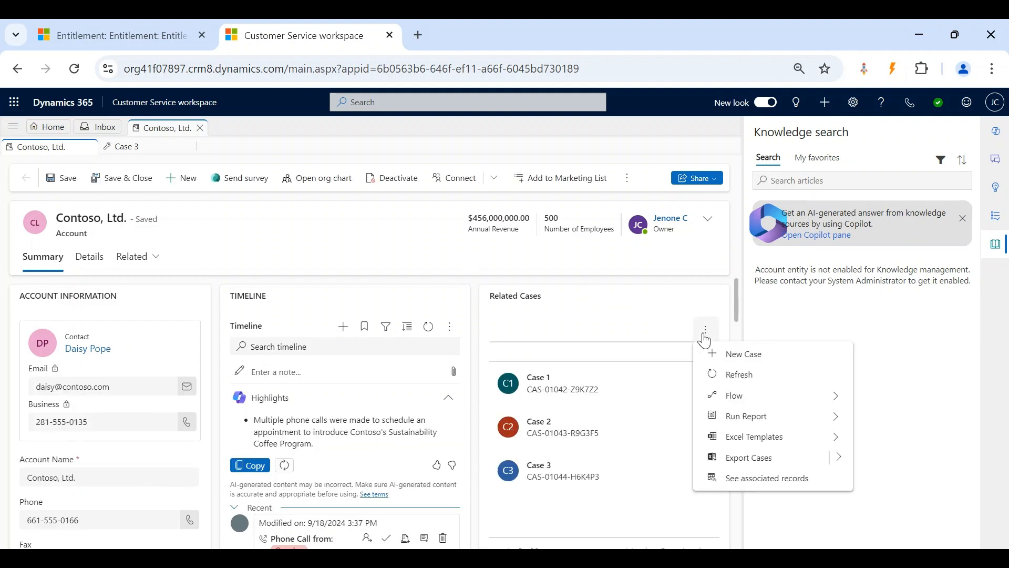
pyautogui.click(733, 352)
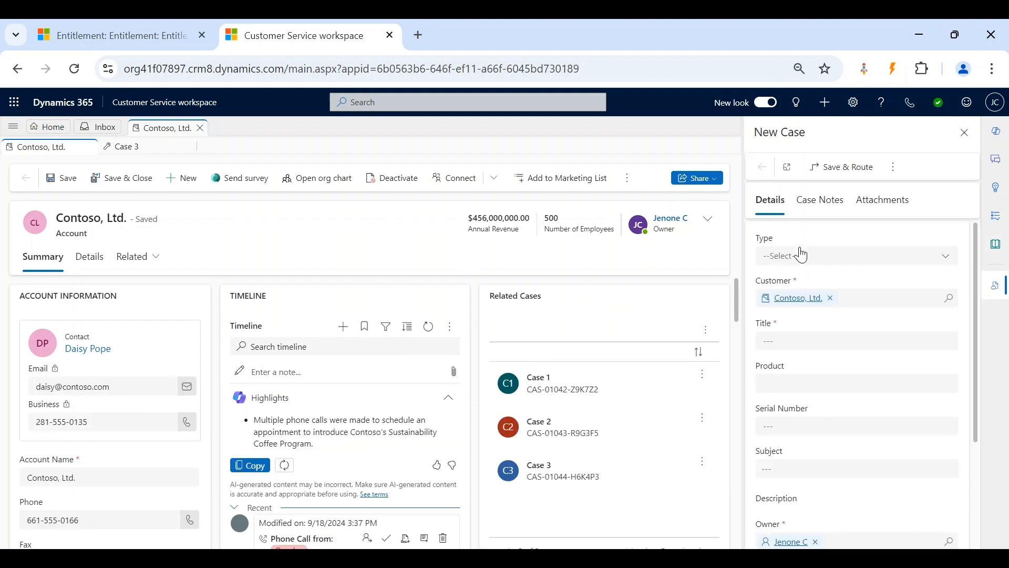
pyautogui.click(812, 339)
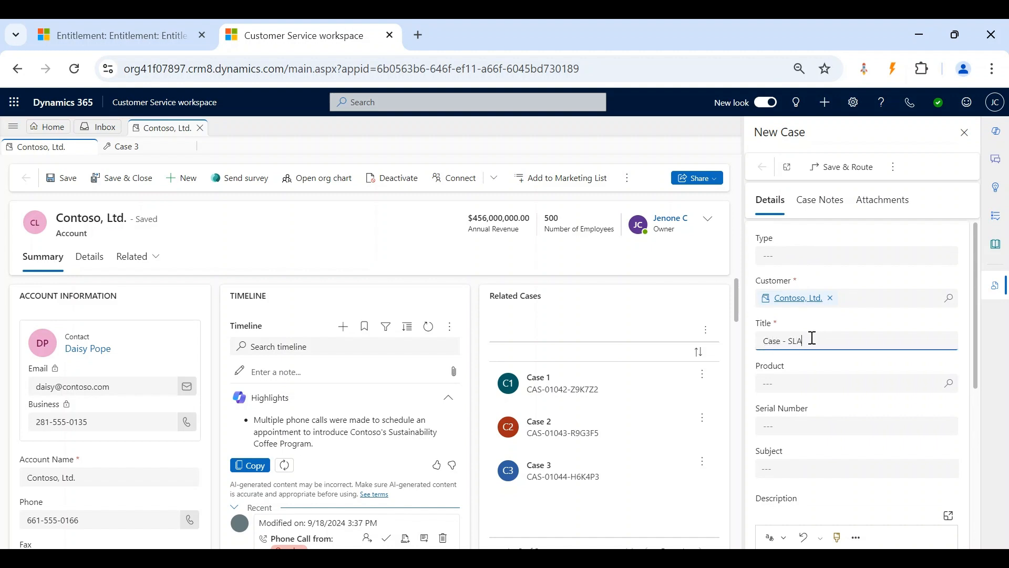
pyautogui.scroll(-5, 813, 339)
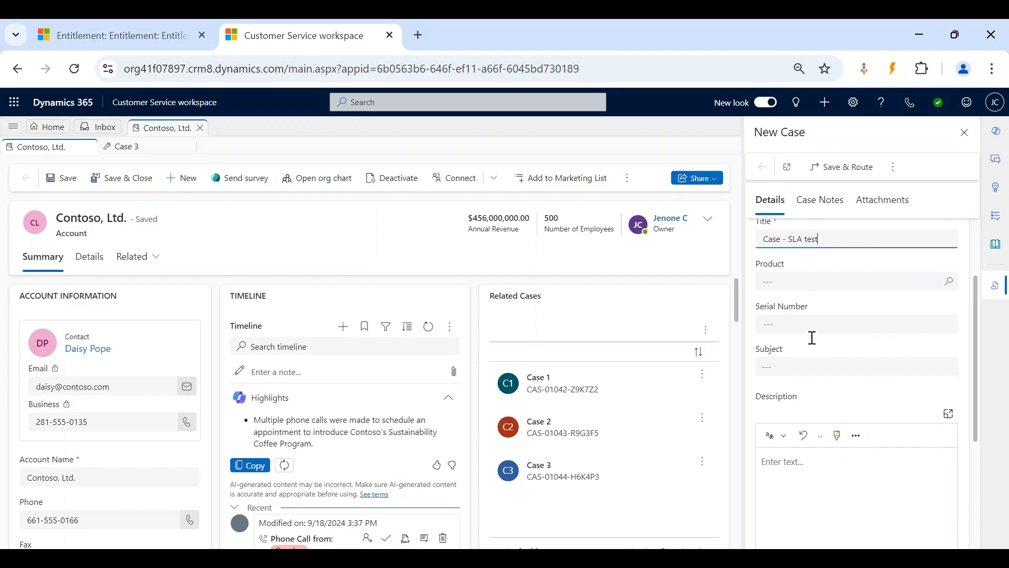
pyautogui.click(119, 27)
pyautogui.scroll(-2, 462, 382)
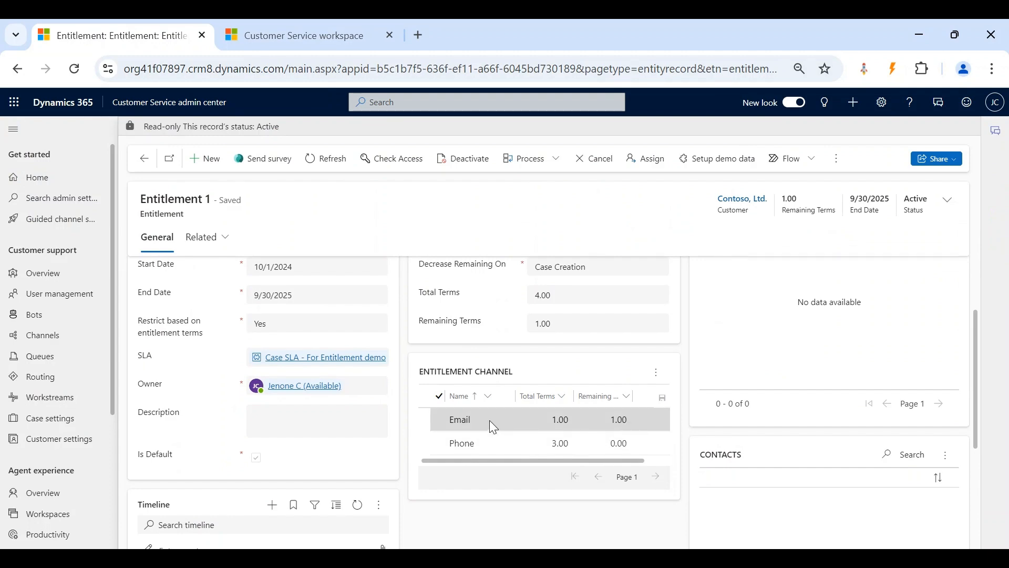
# Return to Customer Service workspace, save and close the new case with origin Email, and refresh Contoso, Ltd.'s related cases.
pyautogui.click(269, 37)
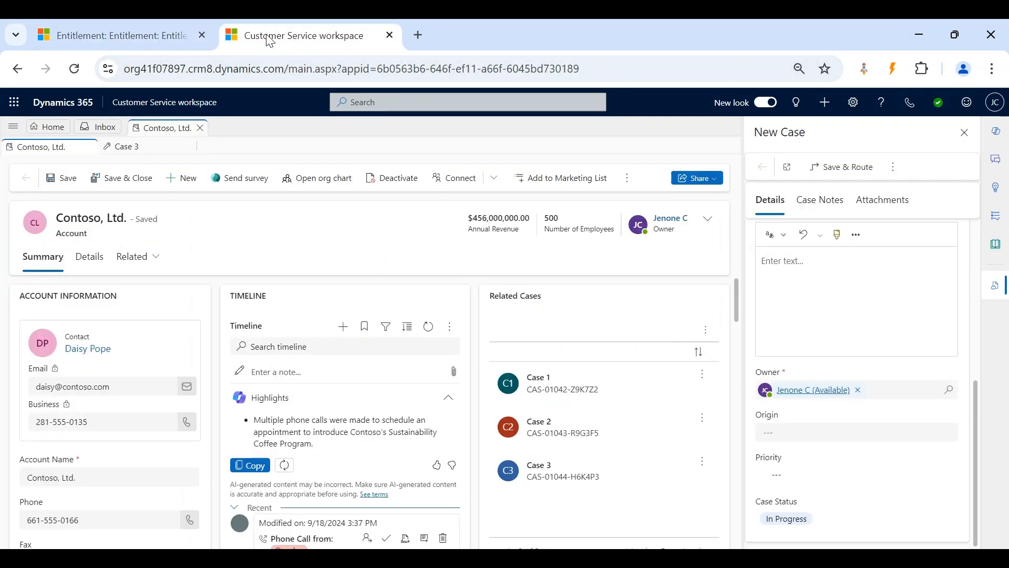
pyautogui.click(879, 438)
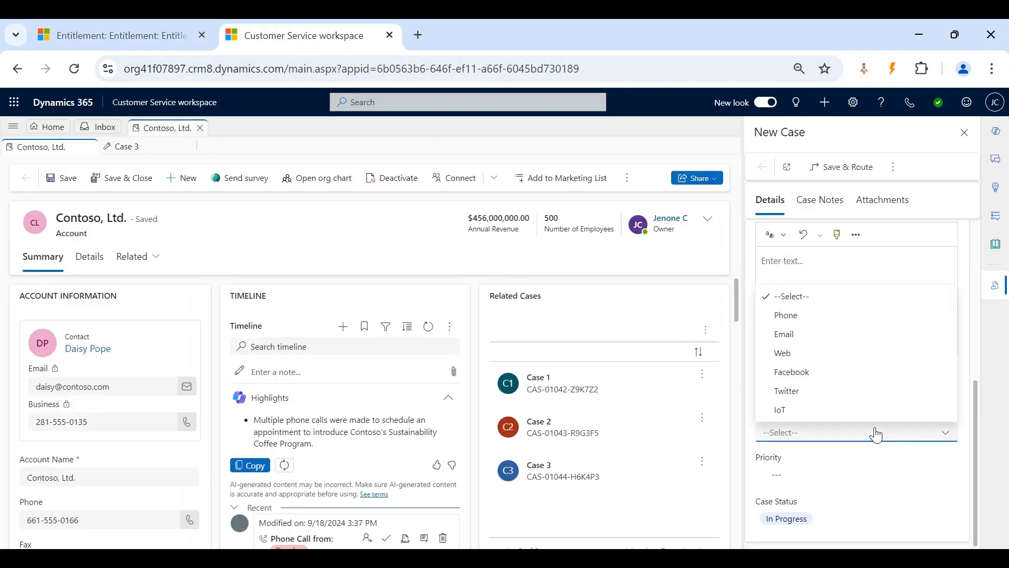
pyautogui.click(819, 332)
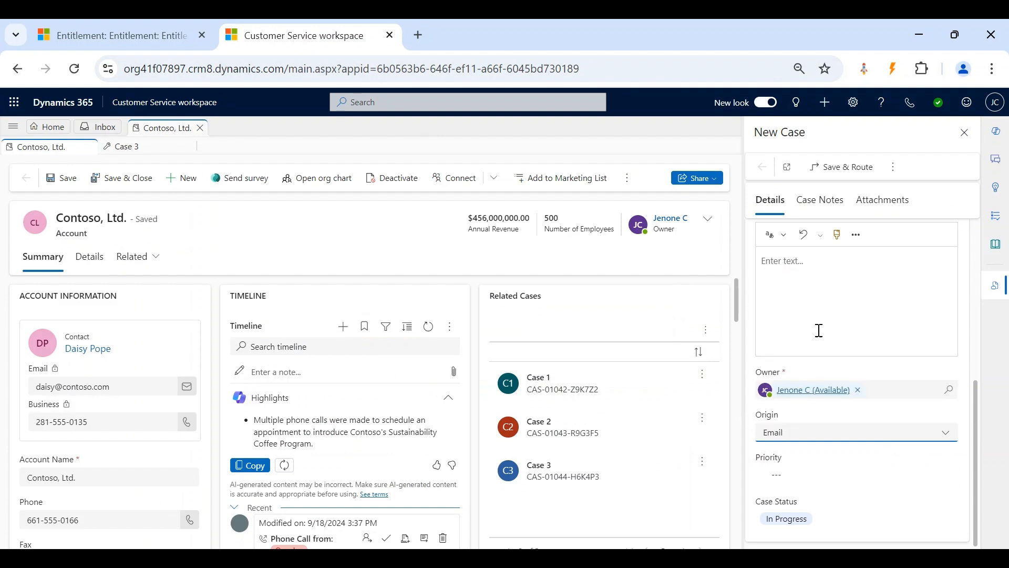
pyautogui.click(893, 167)
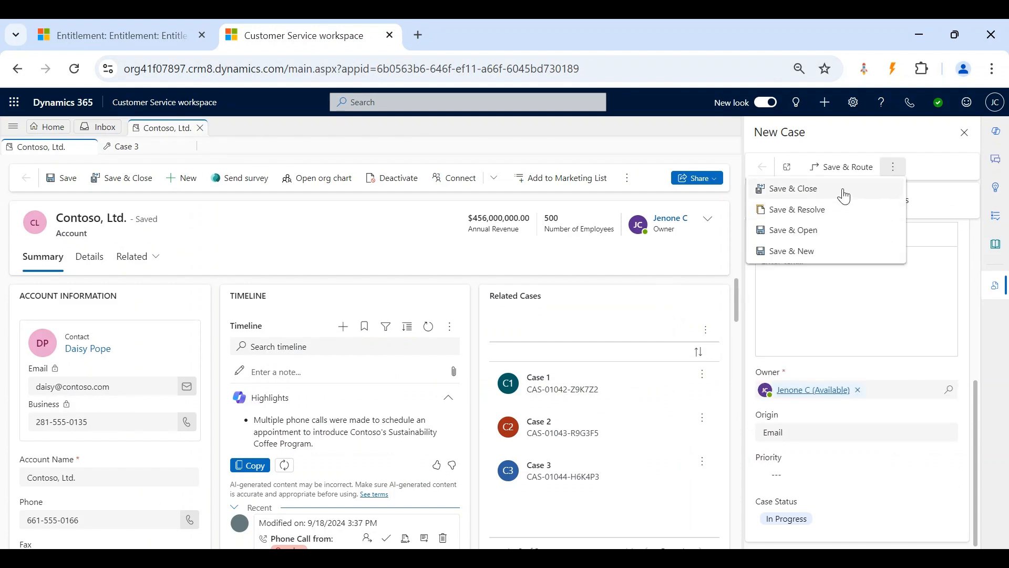
pyautogui.click(843, 188)
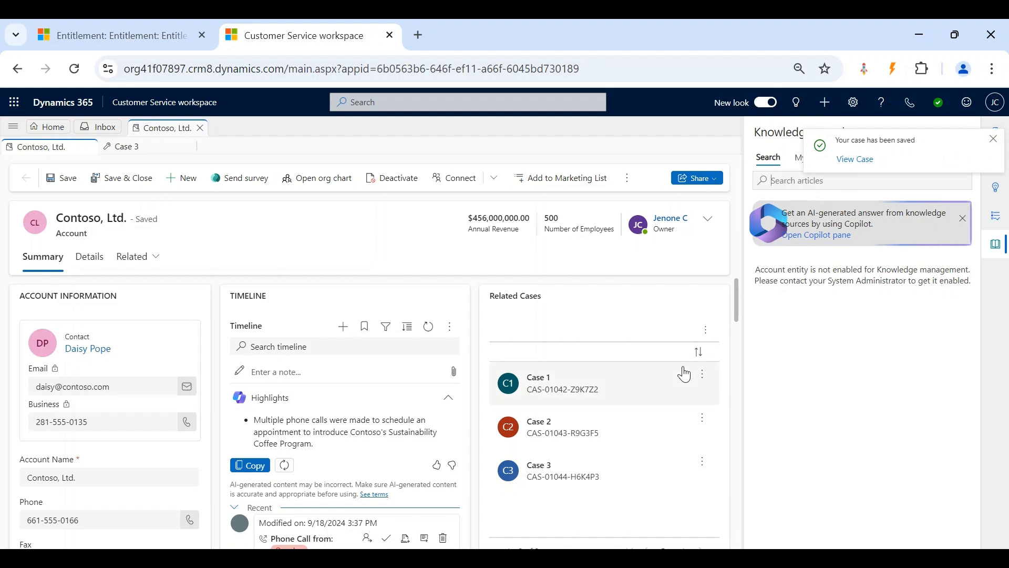
pyautogui.click(705, 330)
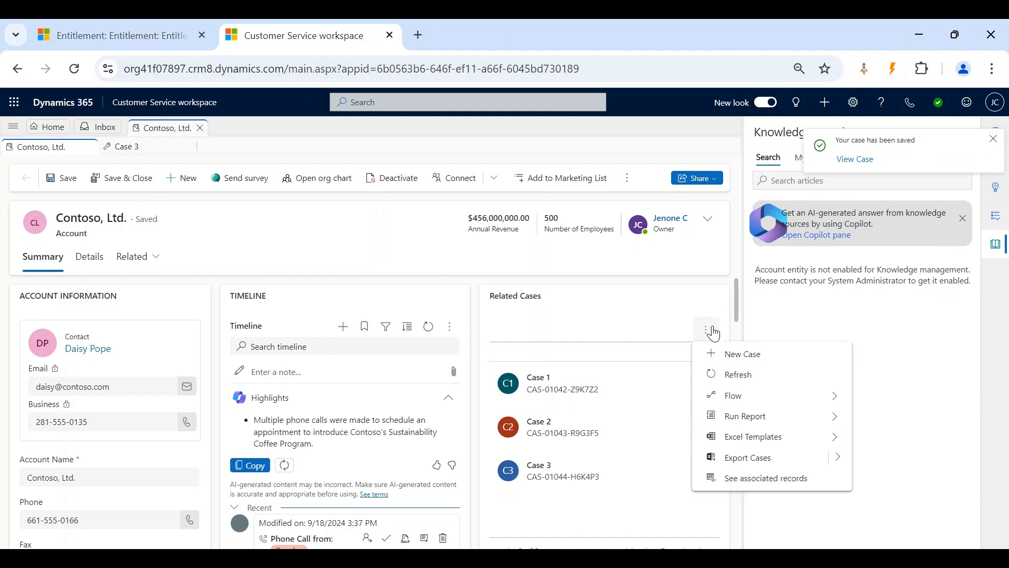
pyautogui.click(740, 374)
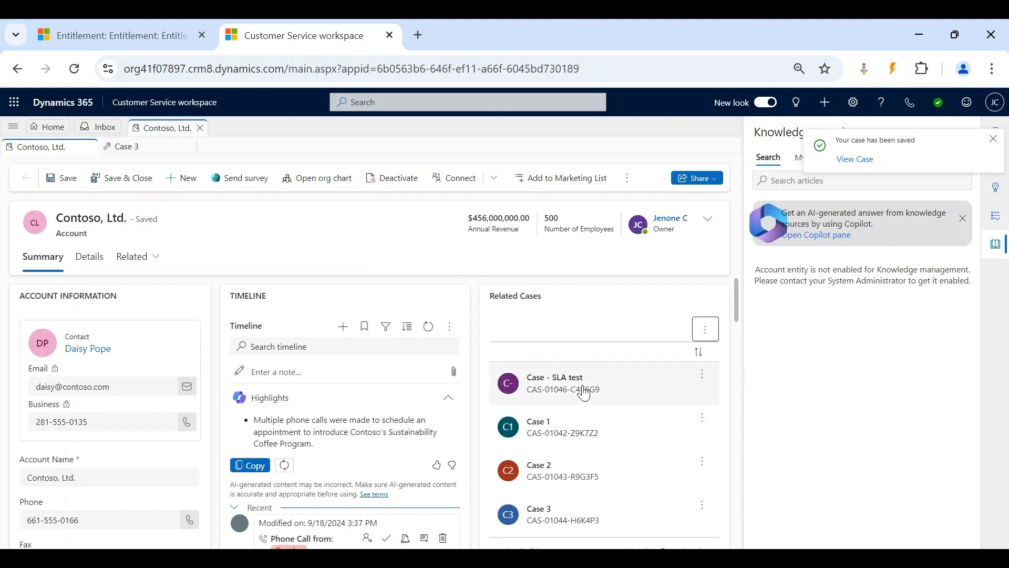
# Open Case - SLA test from the related cases, examine its SLA timers, and compare them with Case 3's.
pyautogui.click(559, 377)
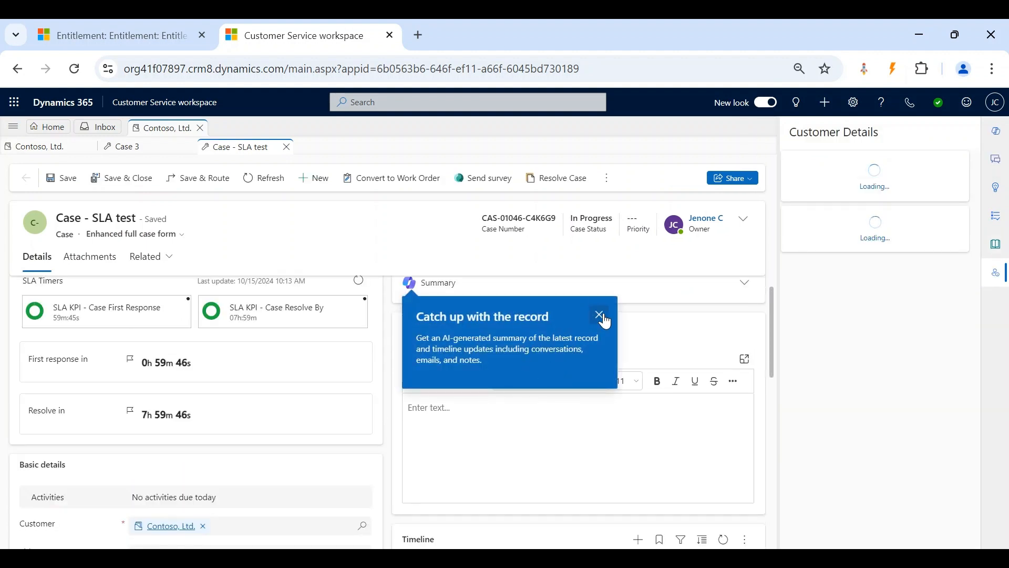
pyautogui.click(599, 314)
pyautogui.scroll(1, 334, 350)
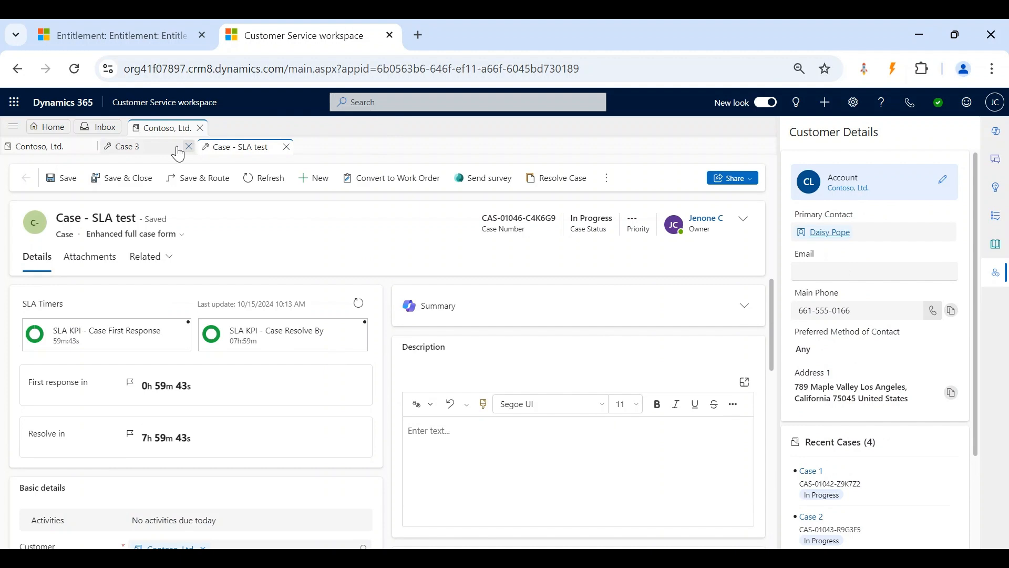
pyautogui.click(110, 149)
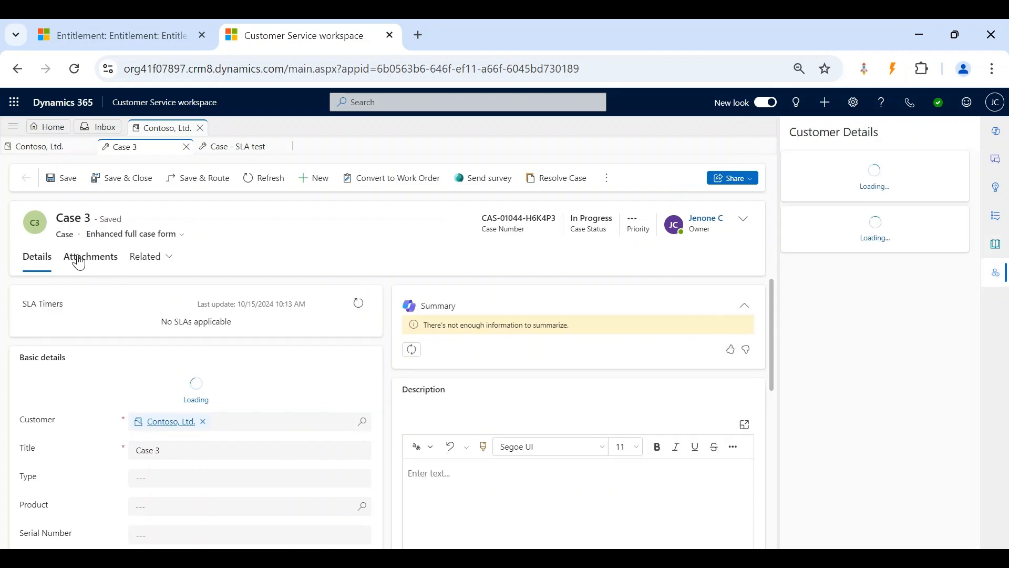
# Check the SLA on Entitlement 1 in Customer Service admin center, and return to Case - SLA test in Customer Service workspace.
pyautogui.click(128, 38)
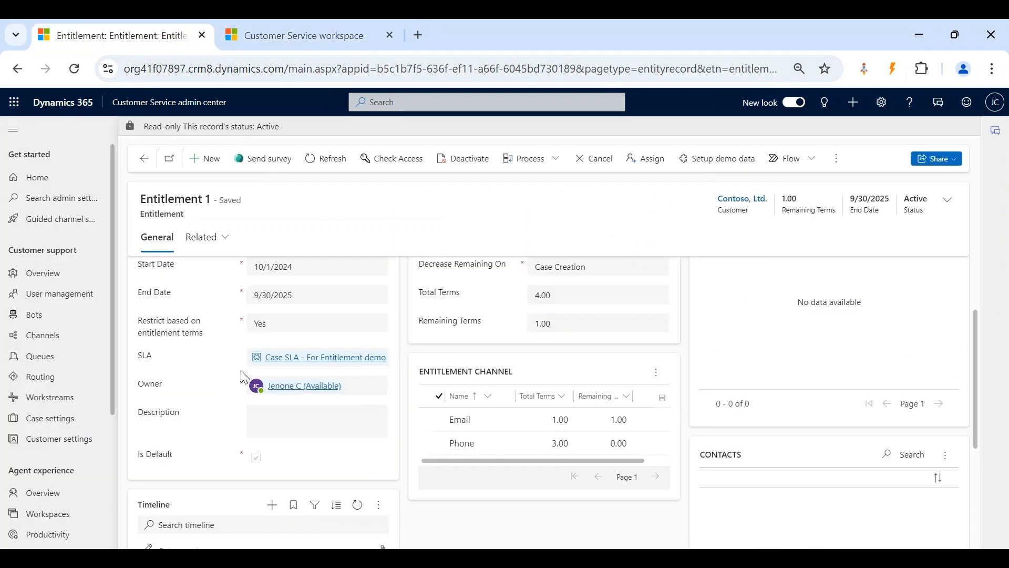
pyautogui.scroll(1, 223, 390)
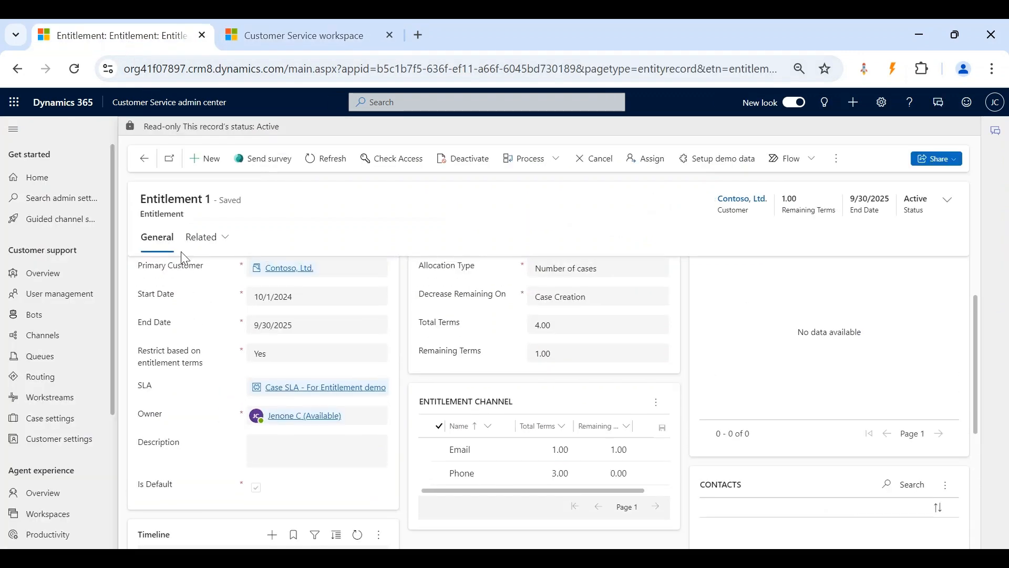
pyautogui.click(295, 36)
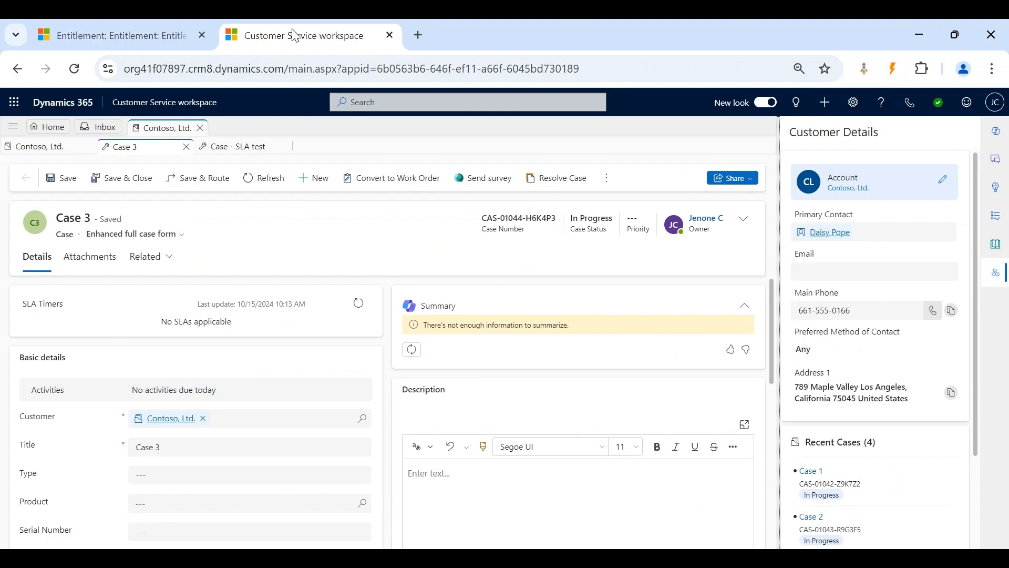
pyautogui.click(242, 151)
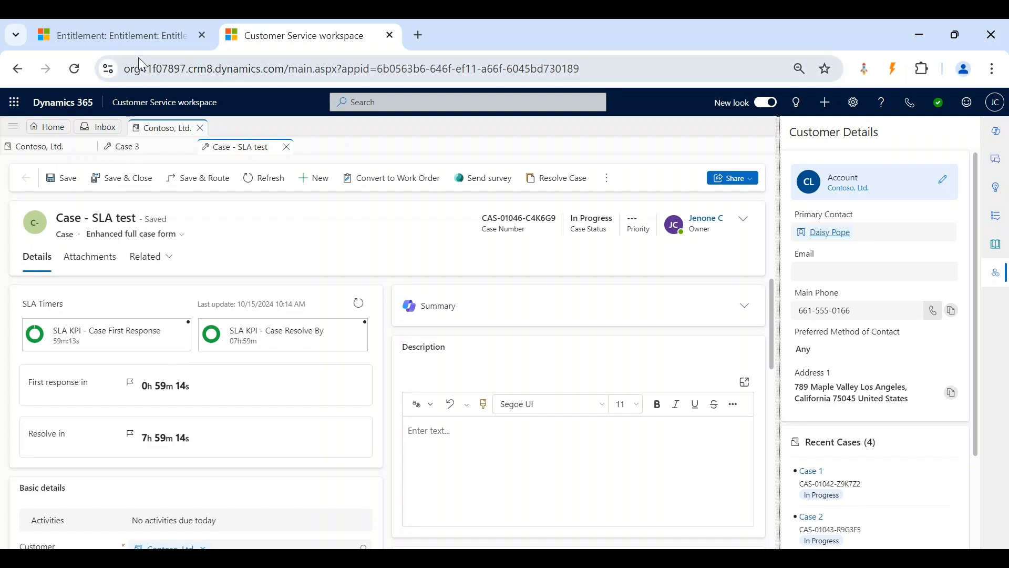
# Switch to Customer Service admin center, go back to All Entitlements, and check the available ways to create an entitlement.
pyautogui.click(138, 36)
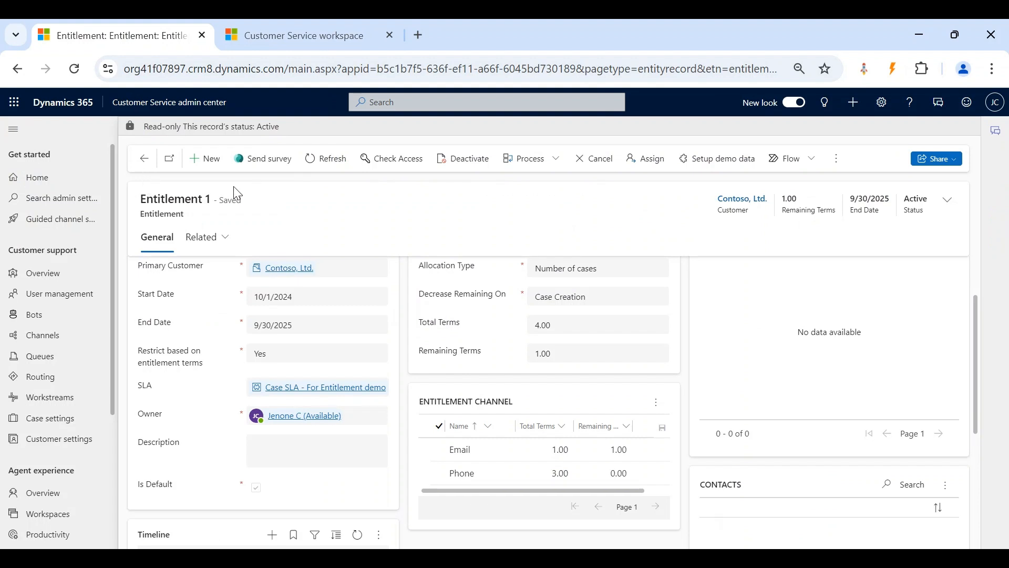
pyautogui.click(149, 156)
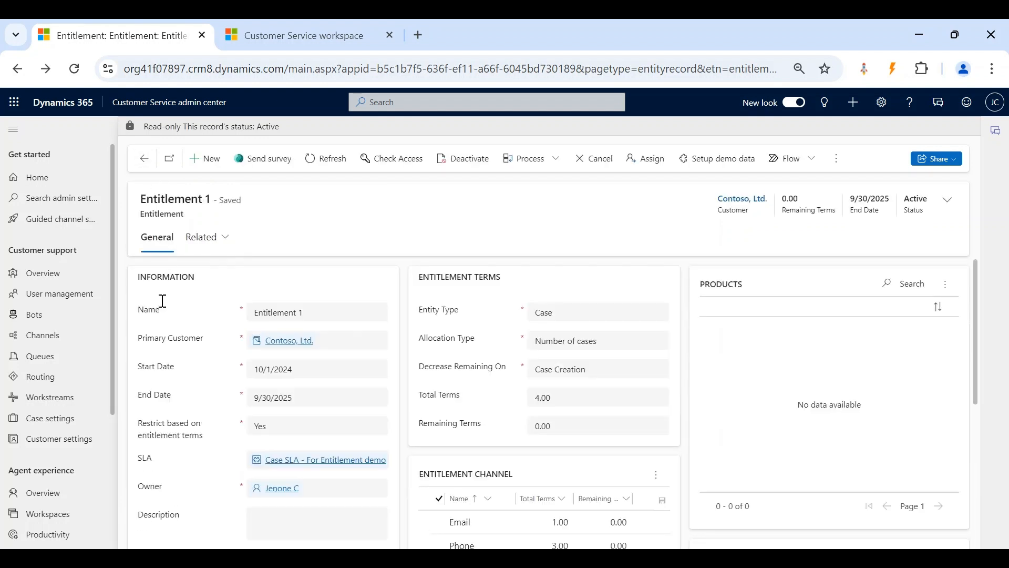
pyautogui.click(145, 158)
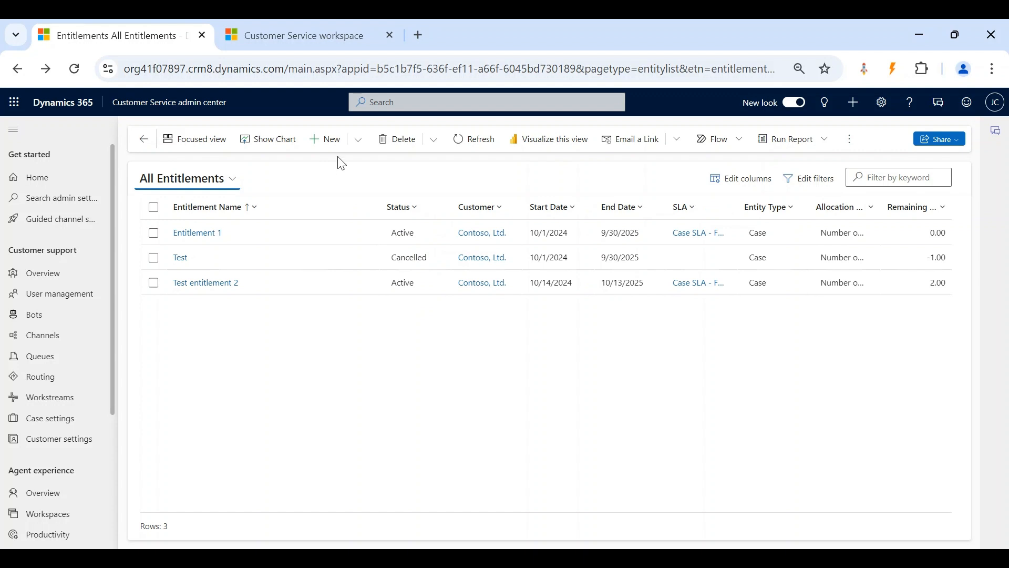
pyautogui.click(363, 145)
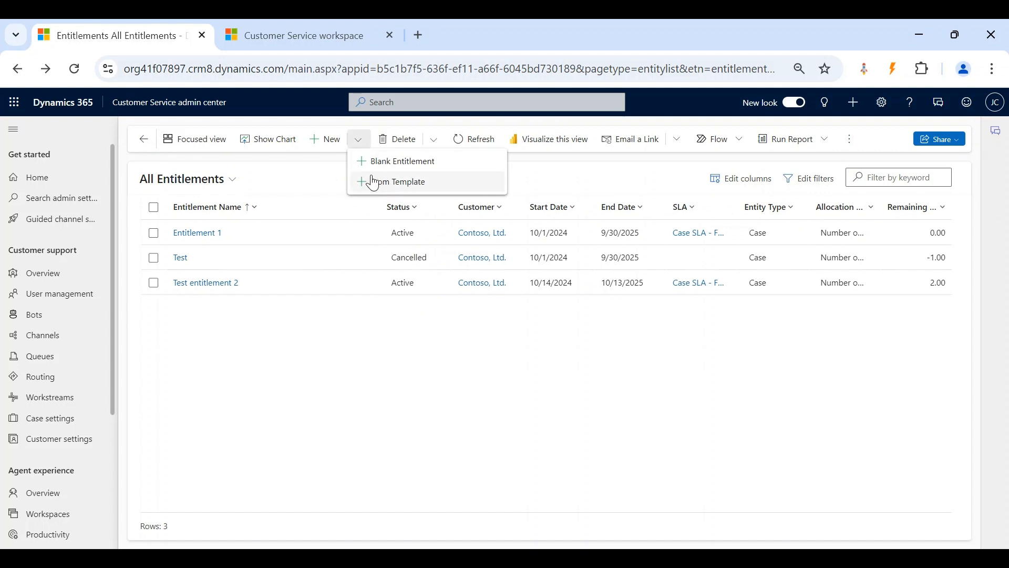
pyautogui.click(309, 171)
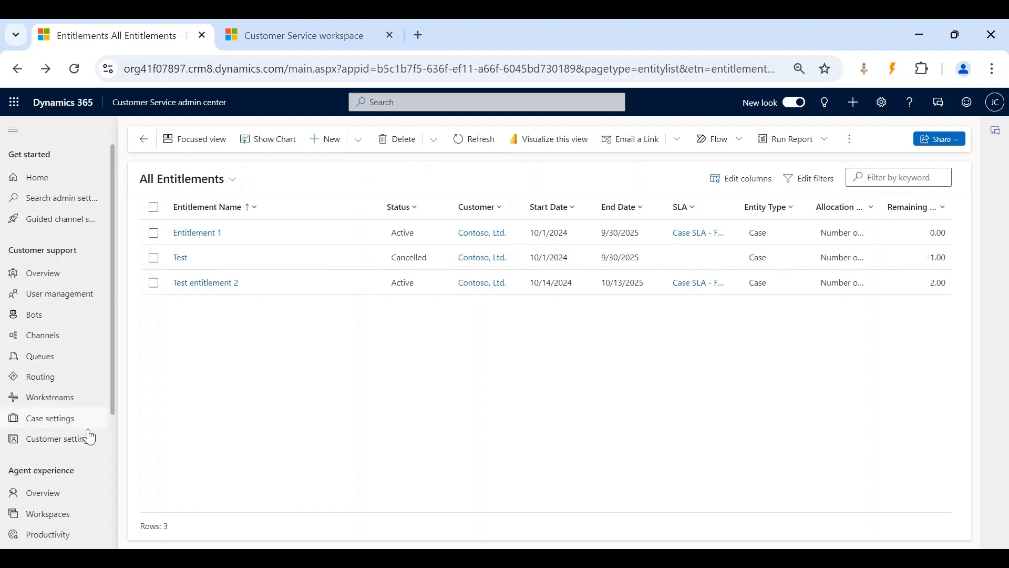
# Open the list of entitlement templates from the service terms.
pyautogui.scroll(-3, 79, 444)
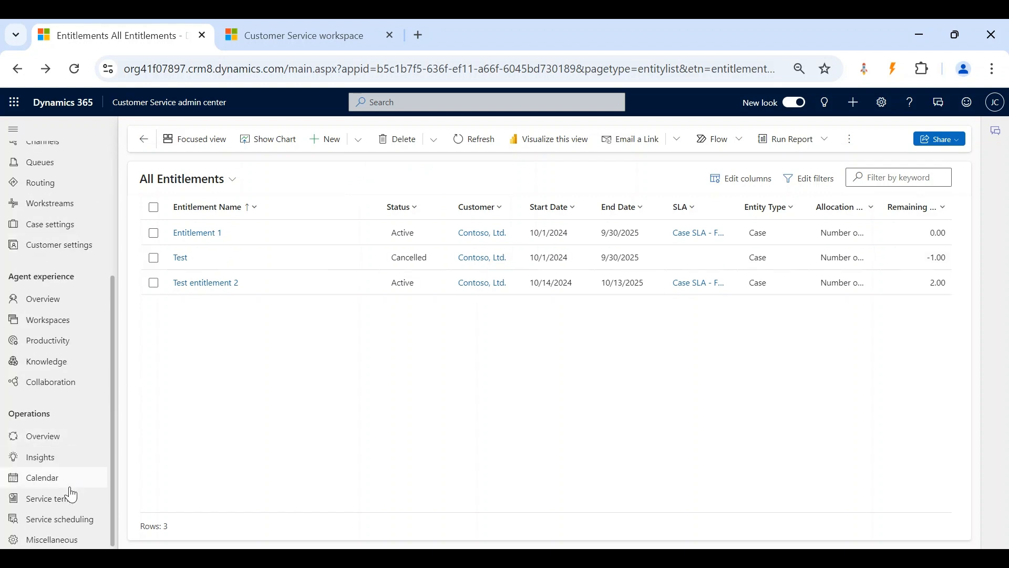
pyautogui.click(66, 505)
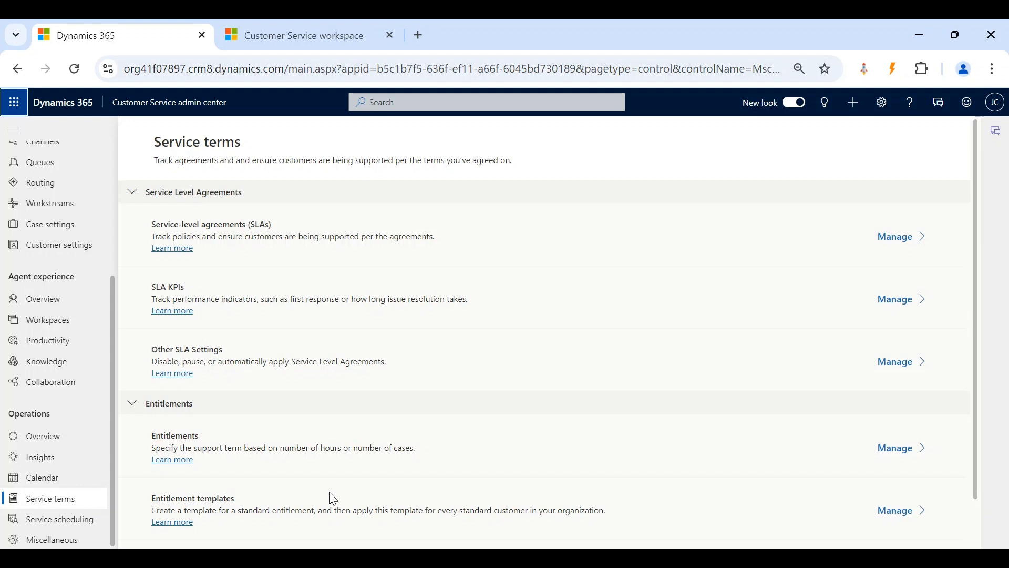
pyautogui.scroll(-1, 331, 497)
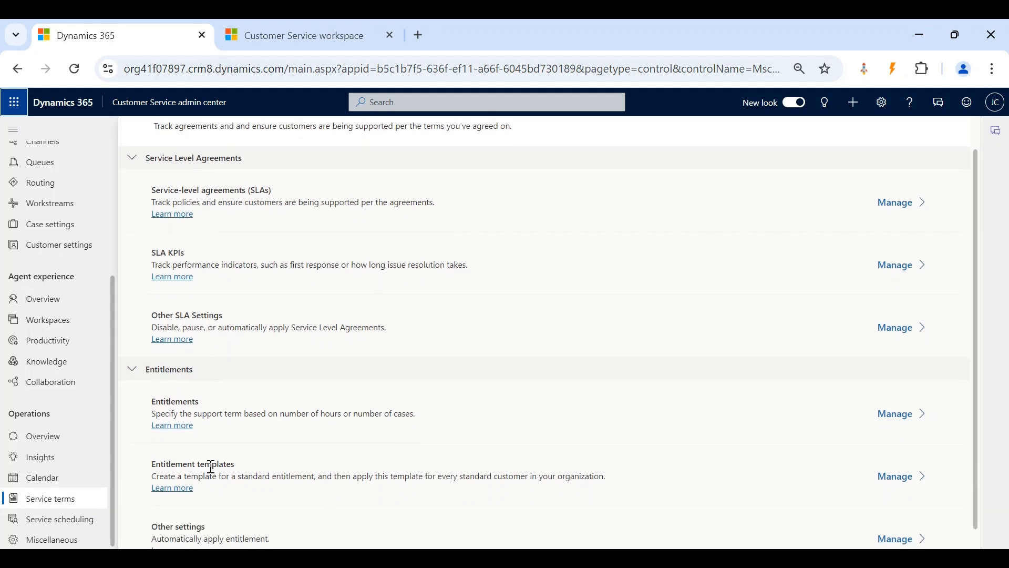
pyautogui.click(898, 476)
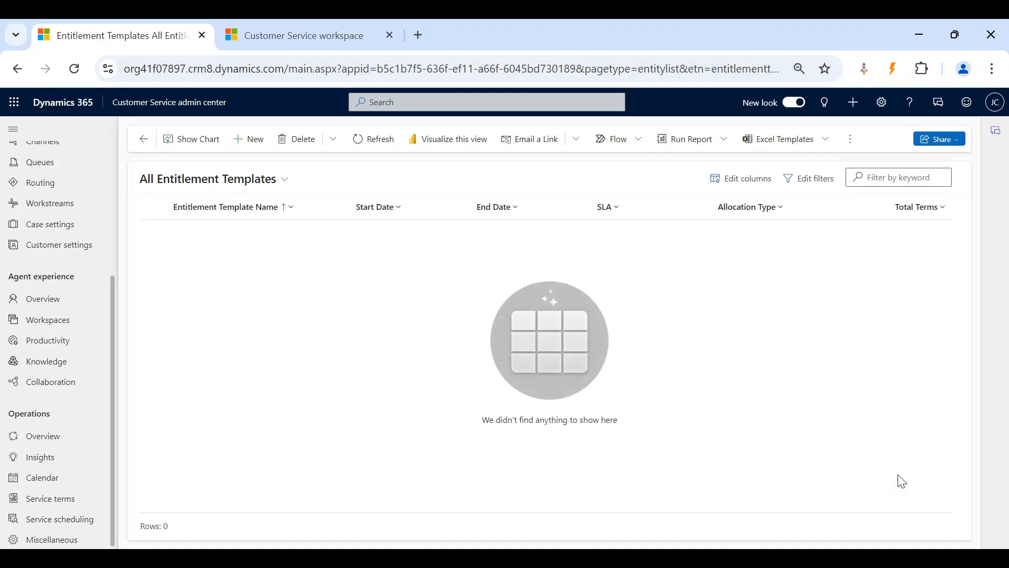
# Create and save an entitlement template named Test Entitlement template with 10 total terms.
pyautogui.click(253, 139)
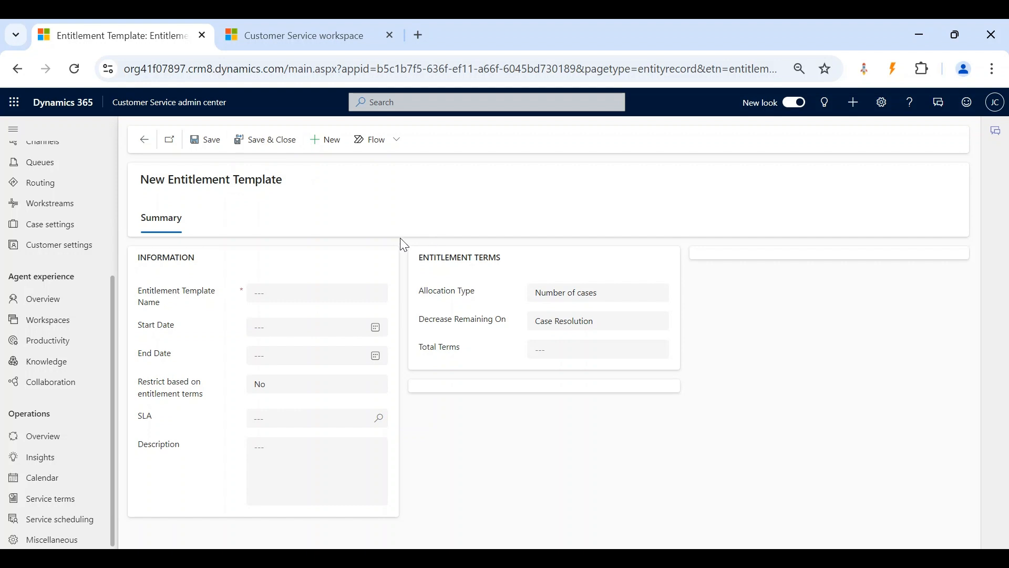
pyautogui.click(291, 286)
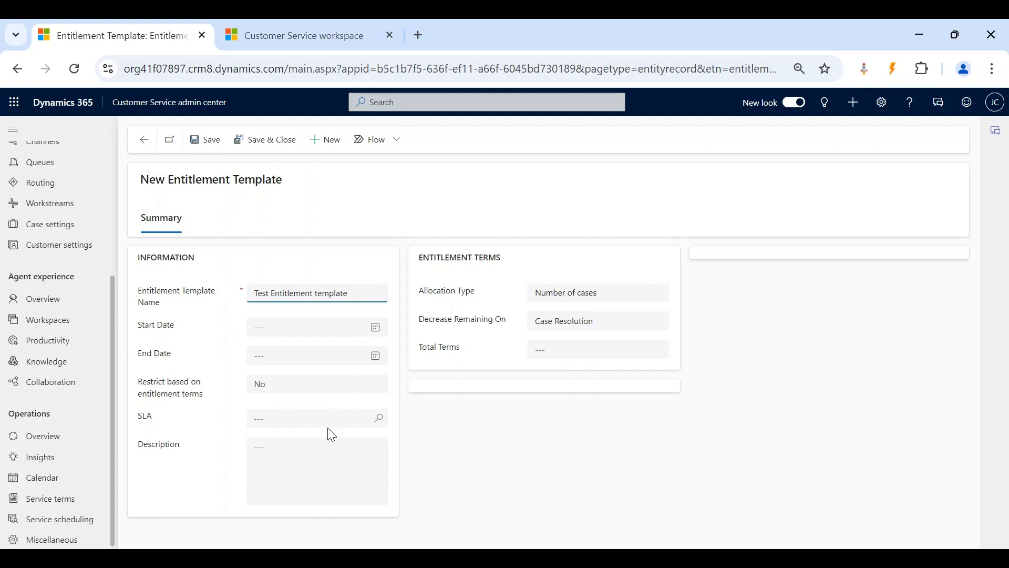
pyautogui.click(567, 303)
pyautogui.click(576, 335)
pyautogui.click(573, 349)
pyautogui.write('10')
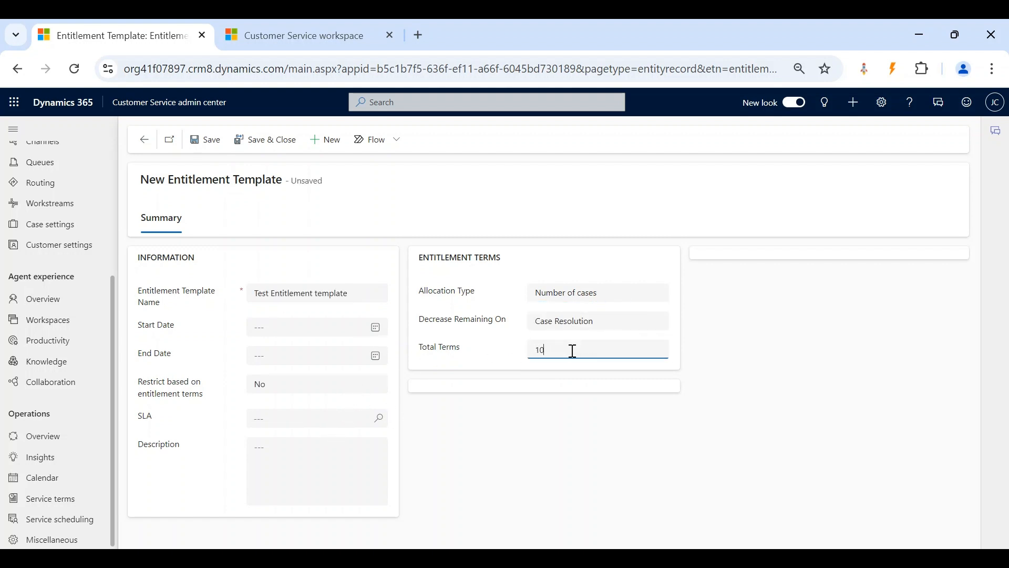
pyautogui.click(217, 138)
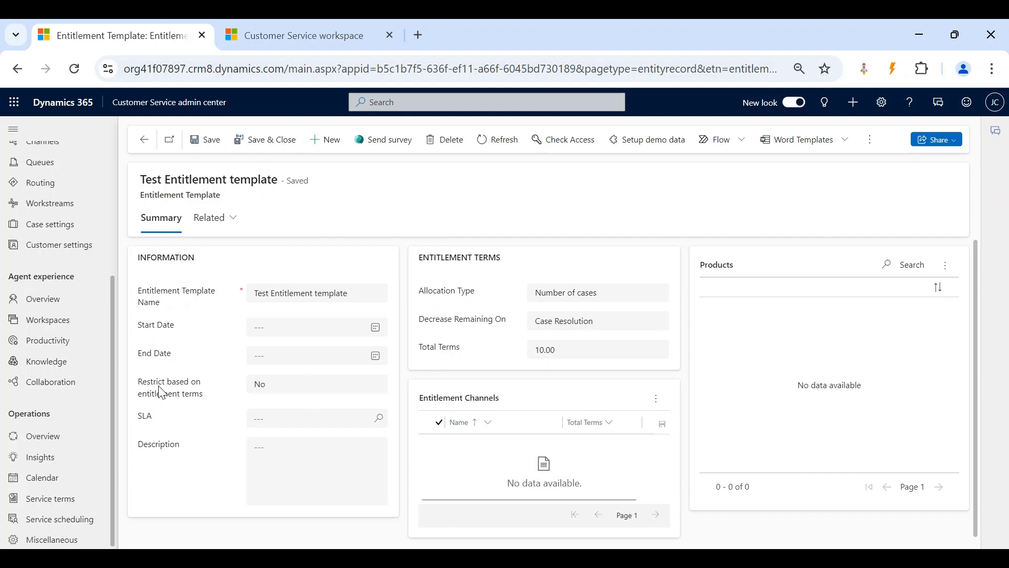
# Return to the entitlements list and start a new entitlement from Test Entitlement template.
pyautogui.click(142, 140)
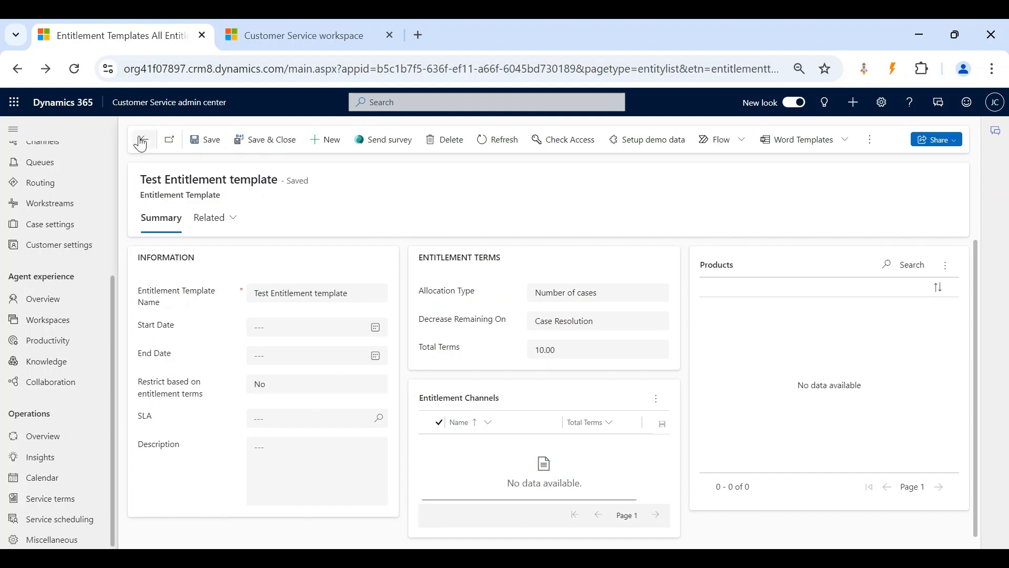
pyautogui.click(142, 139)
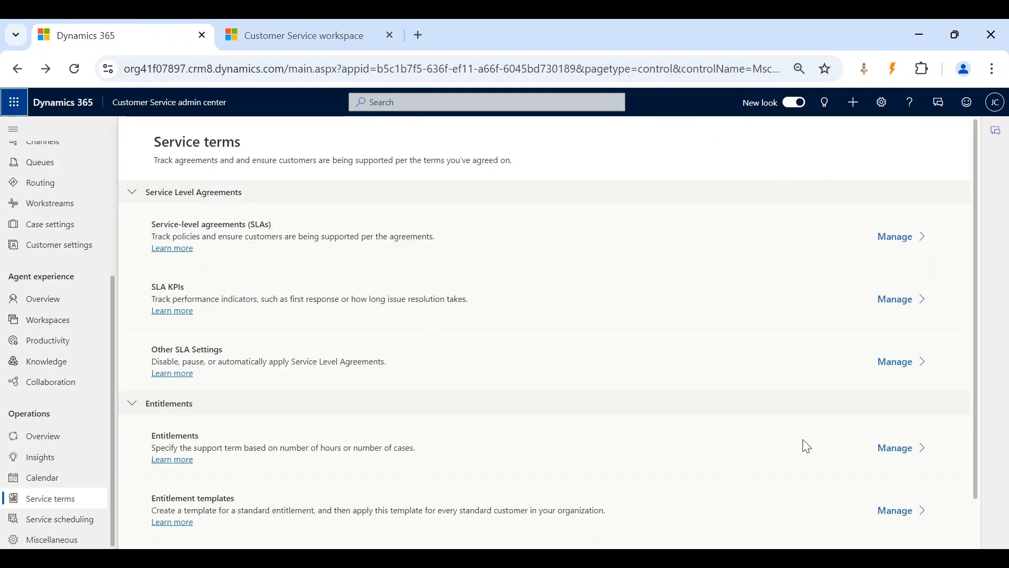
pyautogui.click(895, 447)
pyautogui.click(358, 139)
pyautogui.click(380, 184)
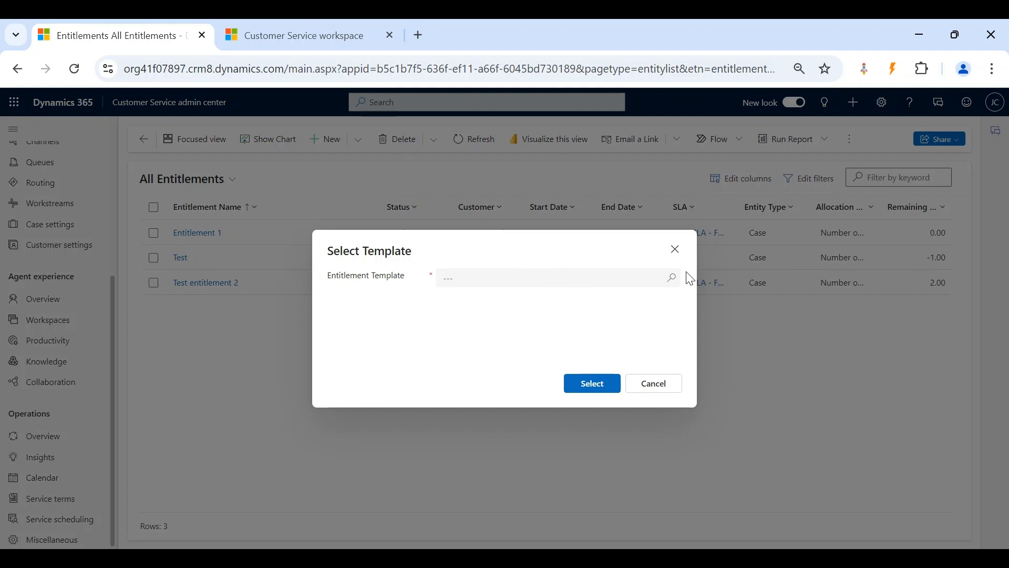
pyautogui.click(674, 279)
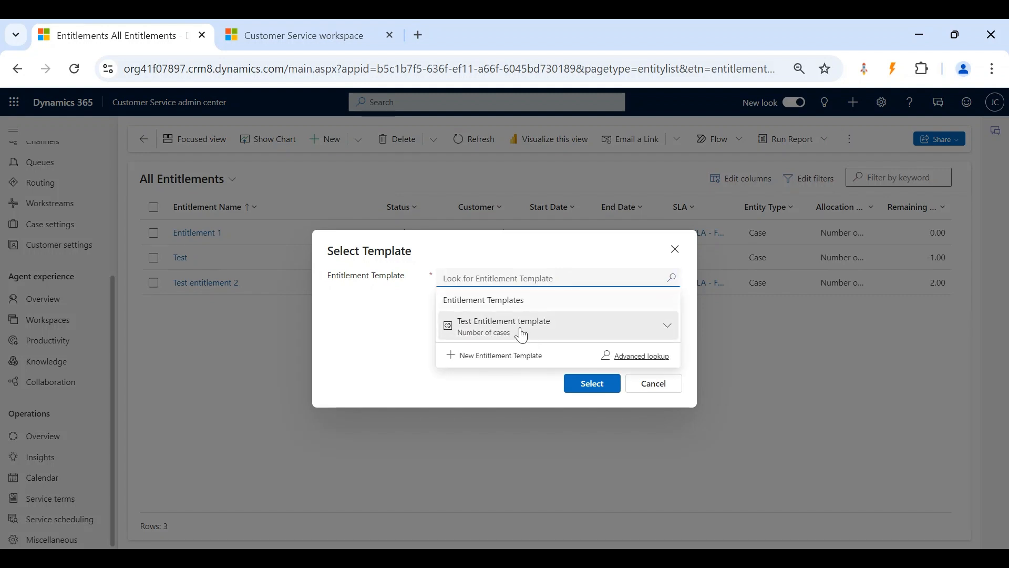
pyautogui.click(522, 334)
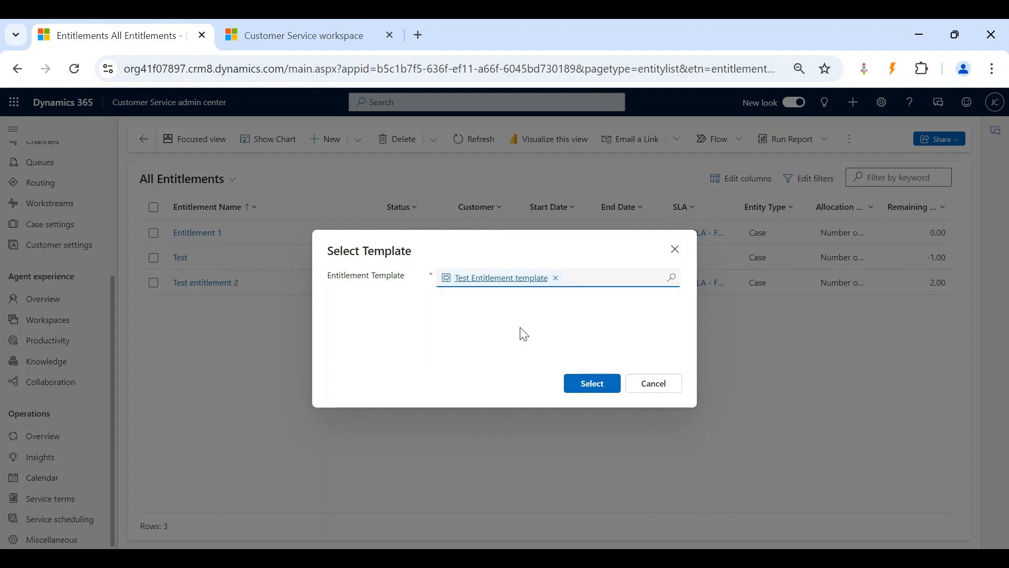
pyautogui.click(601, 389)
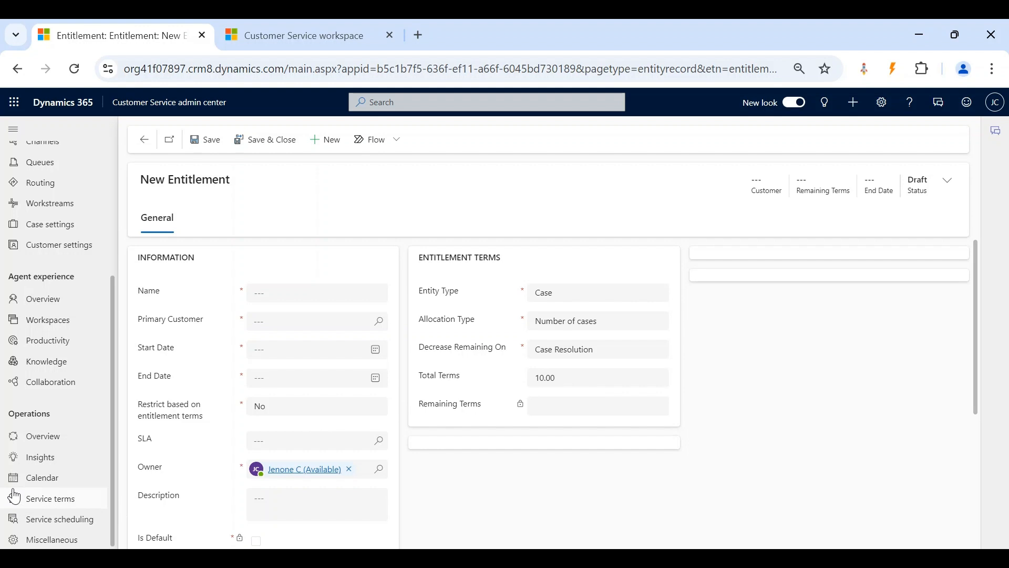
# Leave the new entitlement unsaved and open the other entitlement settings from the service terms.
pyautogui.click(76, 522)
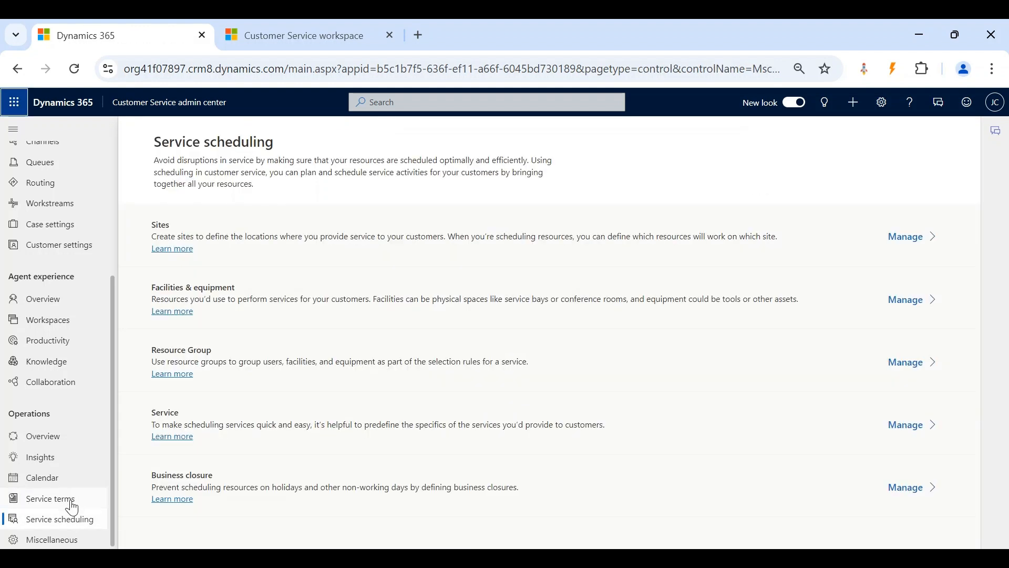
pyautogui.click(71, 508)
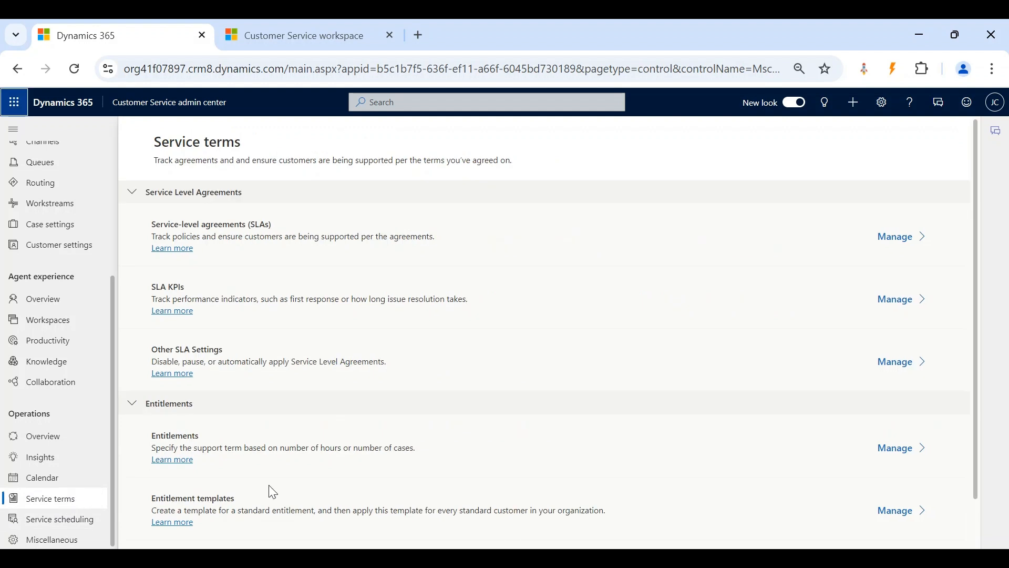
pyautogui.scroll(-1, 270, 489)
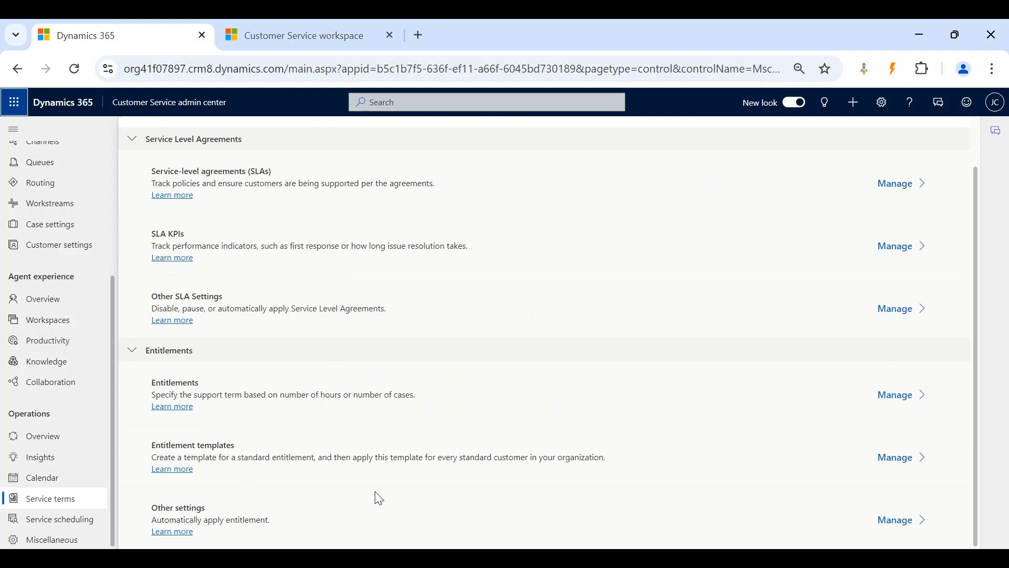
pyautogui.scroll(1, 261, 266)
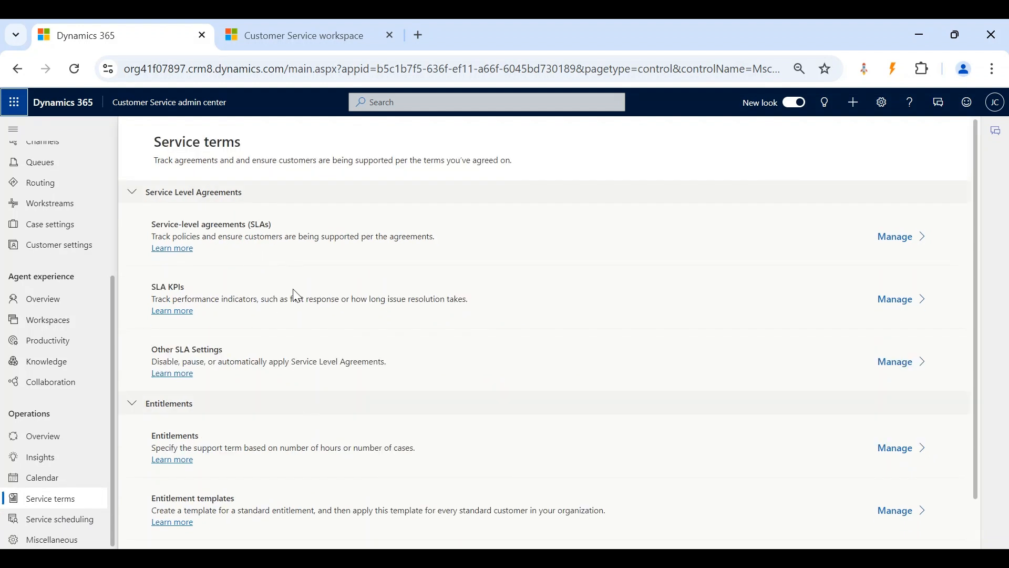
pyautogui.scroll(-1, 282, 512)
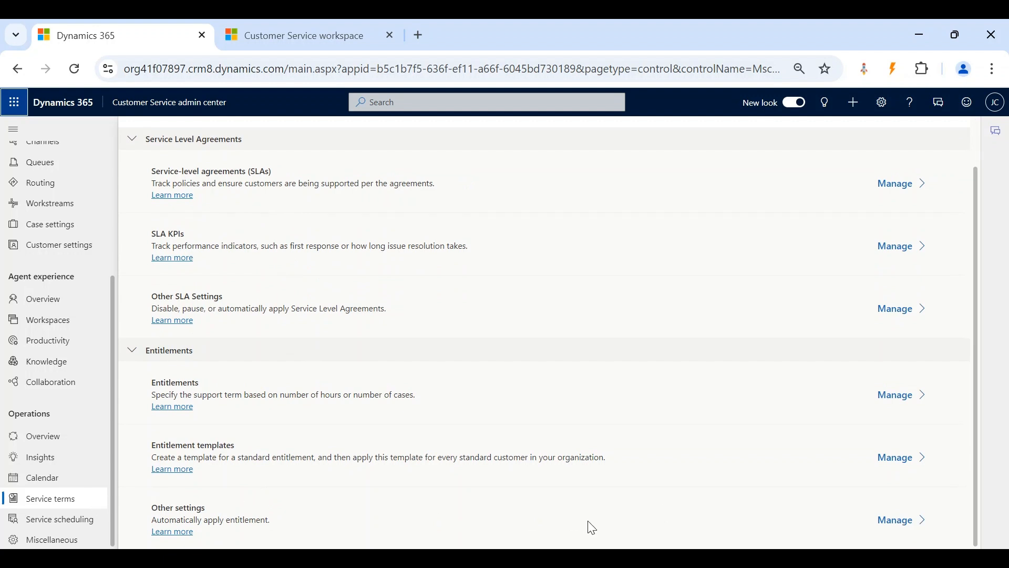
pyautogui.click(898, 520)
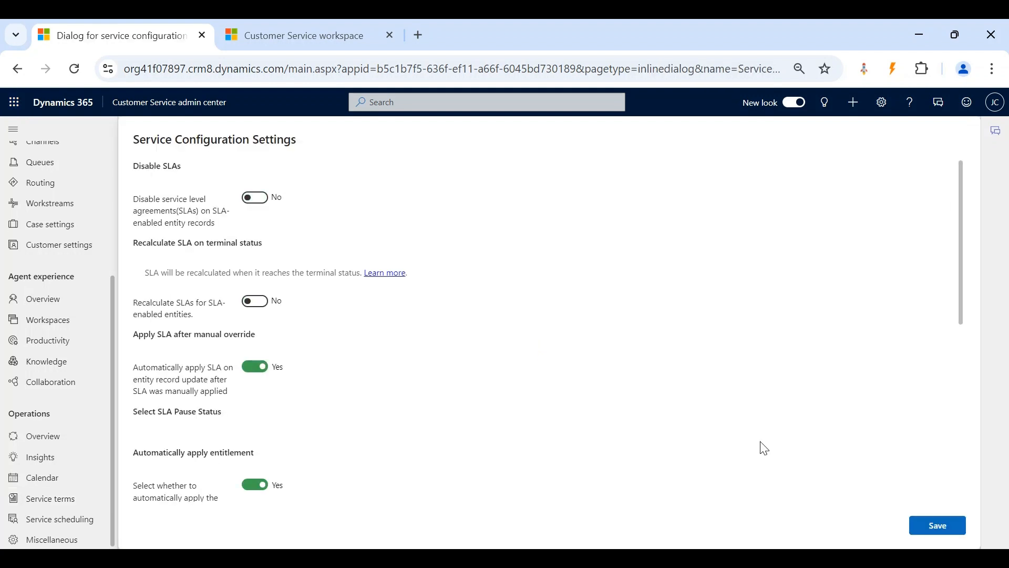
# Examine the settings for automatically applying the default customer entitlement when a case is created or updated.
pyautogui.scroll(-3, 537, 343)
pyautogui.scroll(-5, 536, 342)
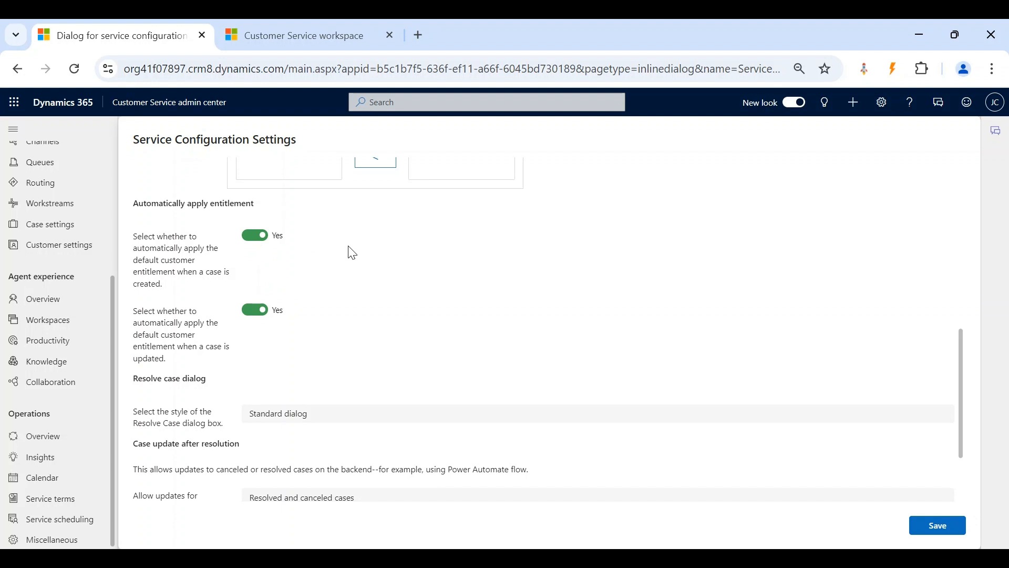
pyautogui.click(251, 244)
pyautogui.click(258, 242)
pyautogui.scroll(1, 403, 250)
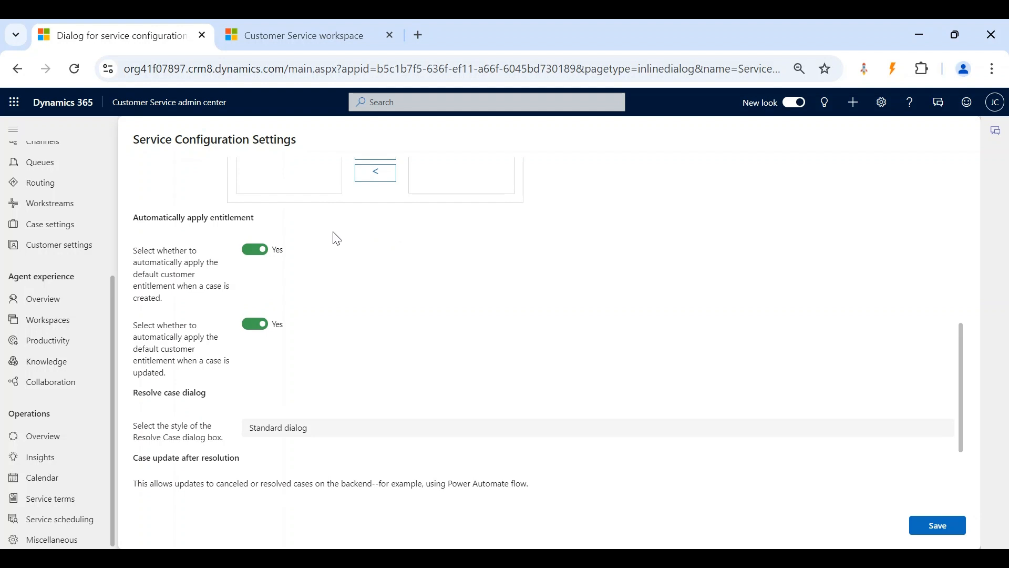